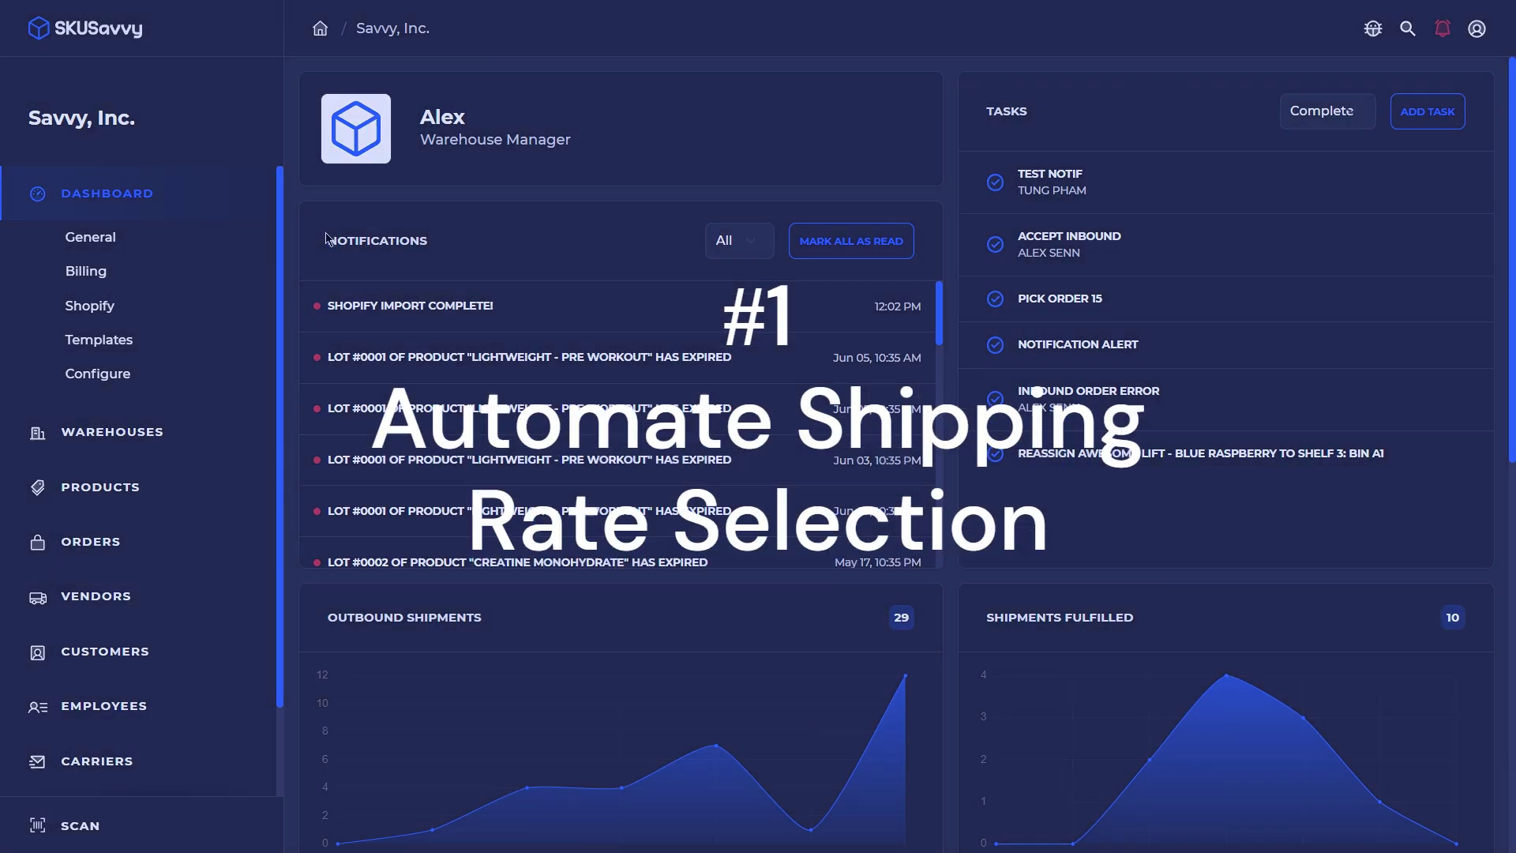
Open the Shopify Connections page listing the Shipping Rate Priorities
left_click(108, 308)
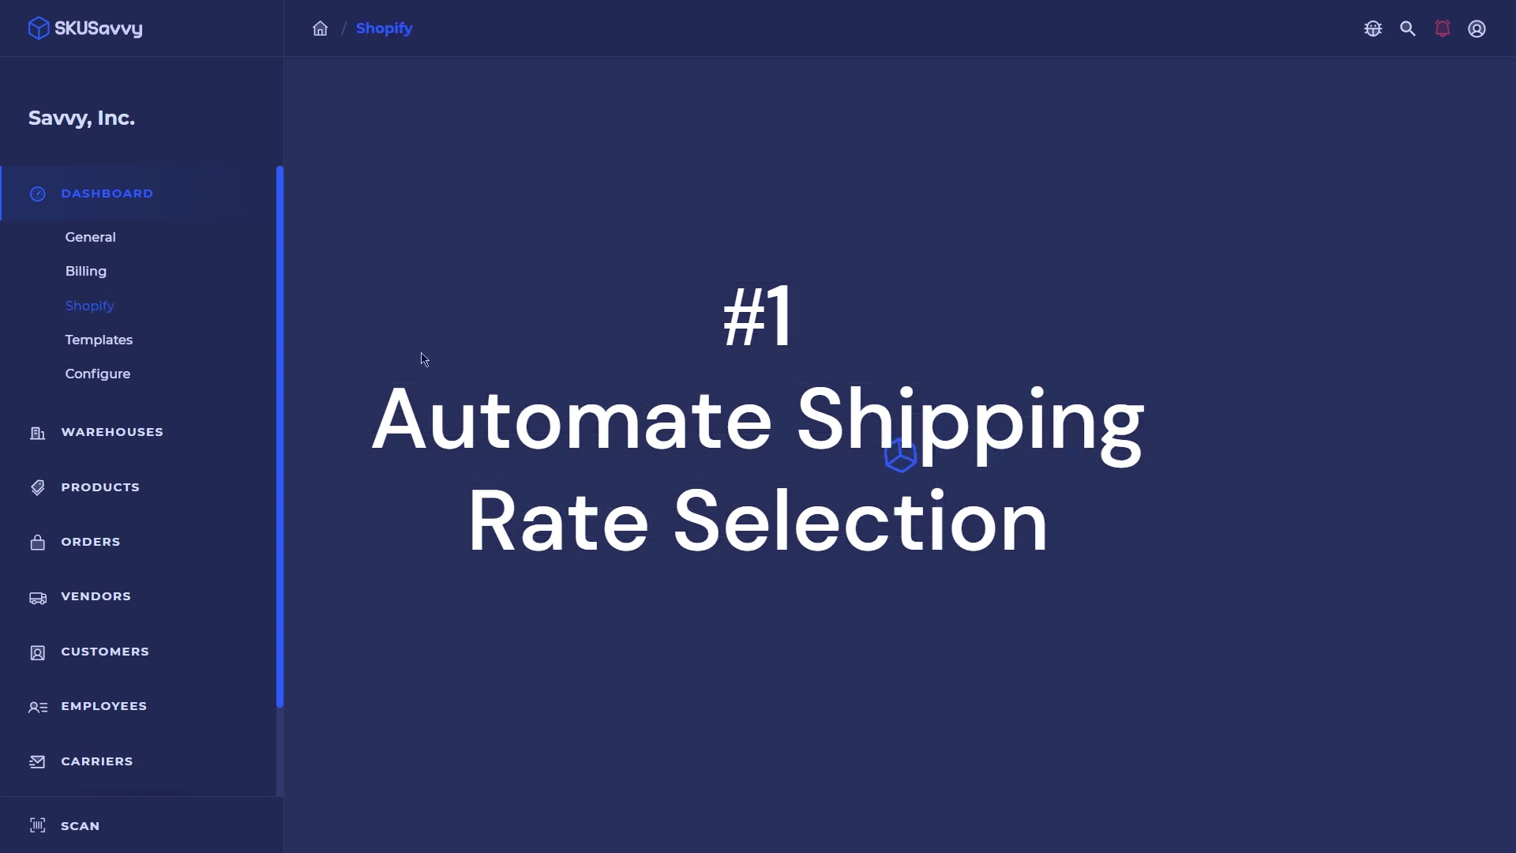
scroll(838, 528, "down", 4)
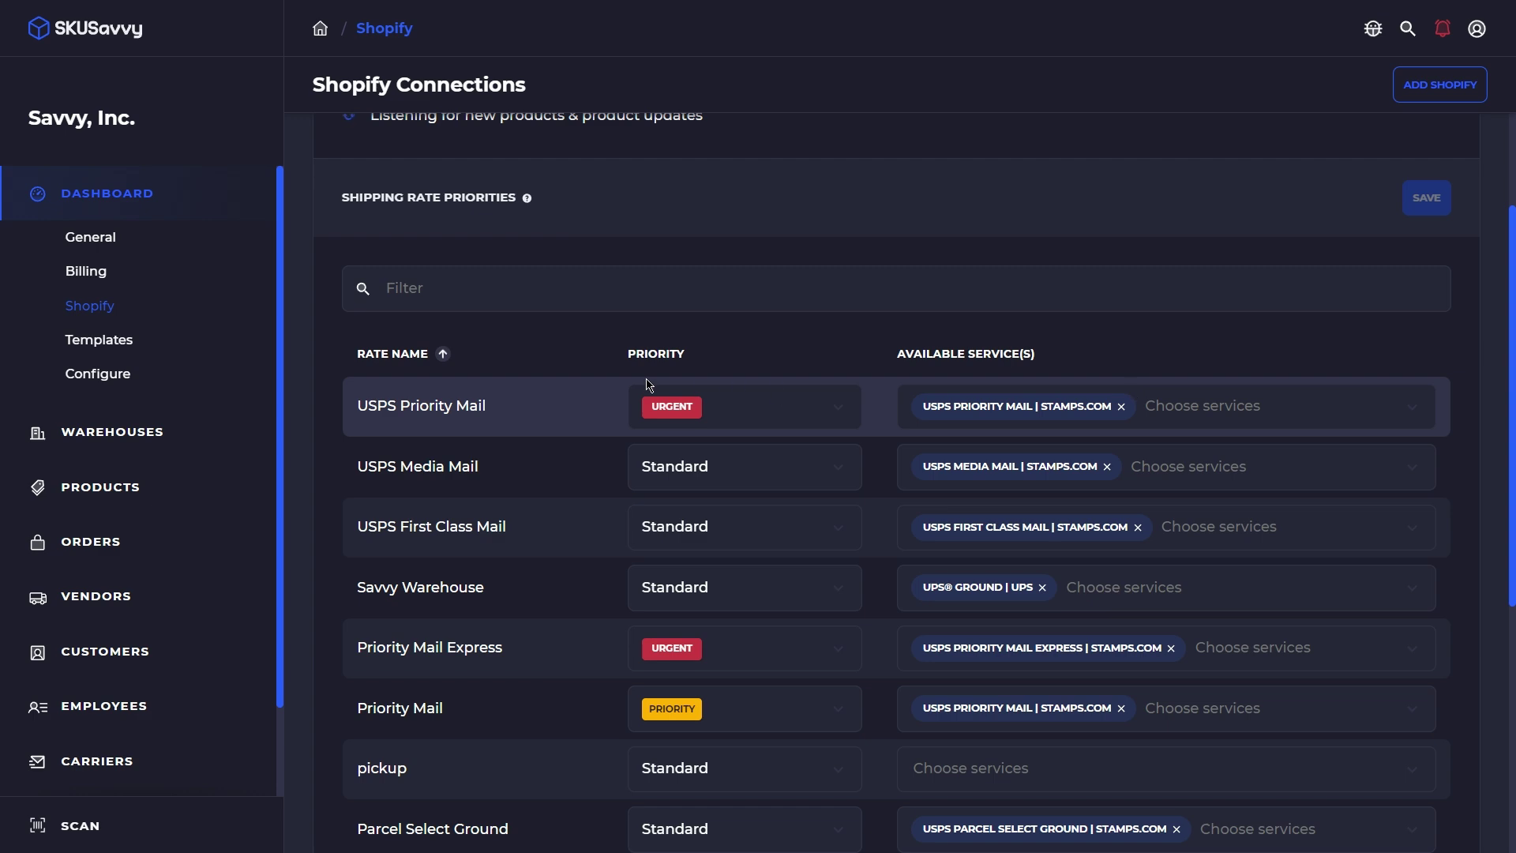
scroll(561, 342, "up", 4)
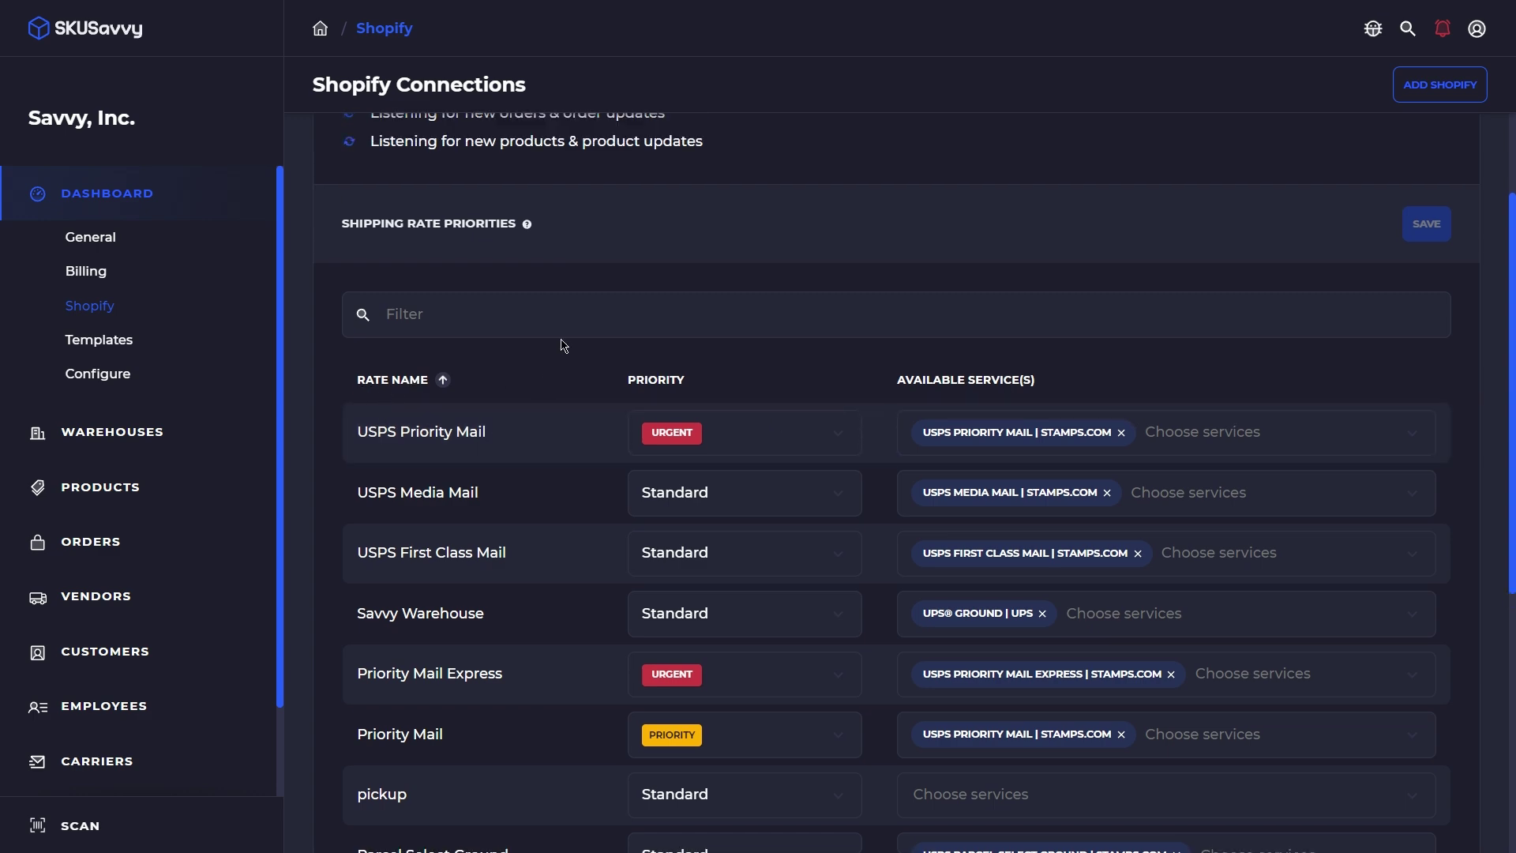
scroll(397, 580, "down", 3)
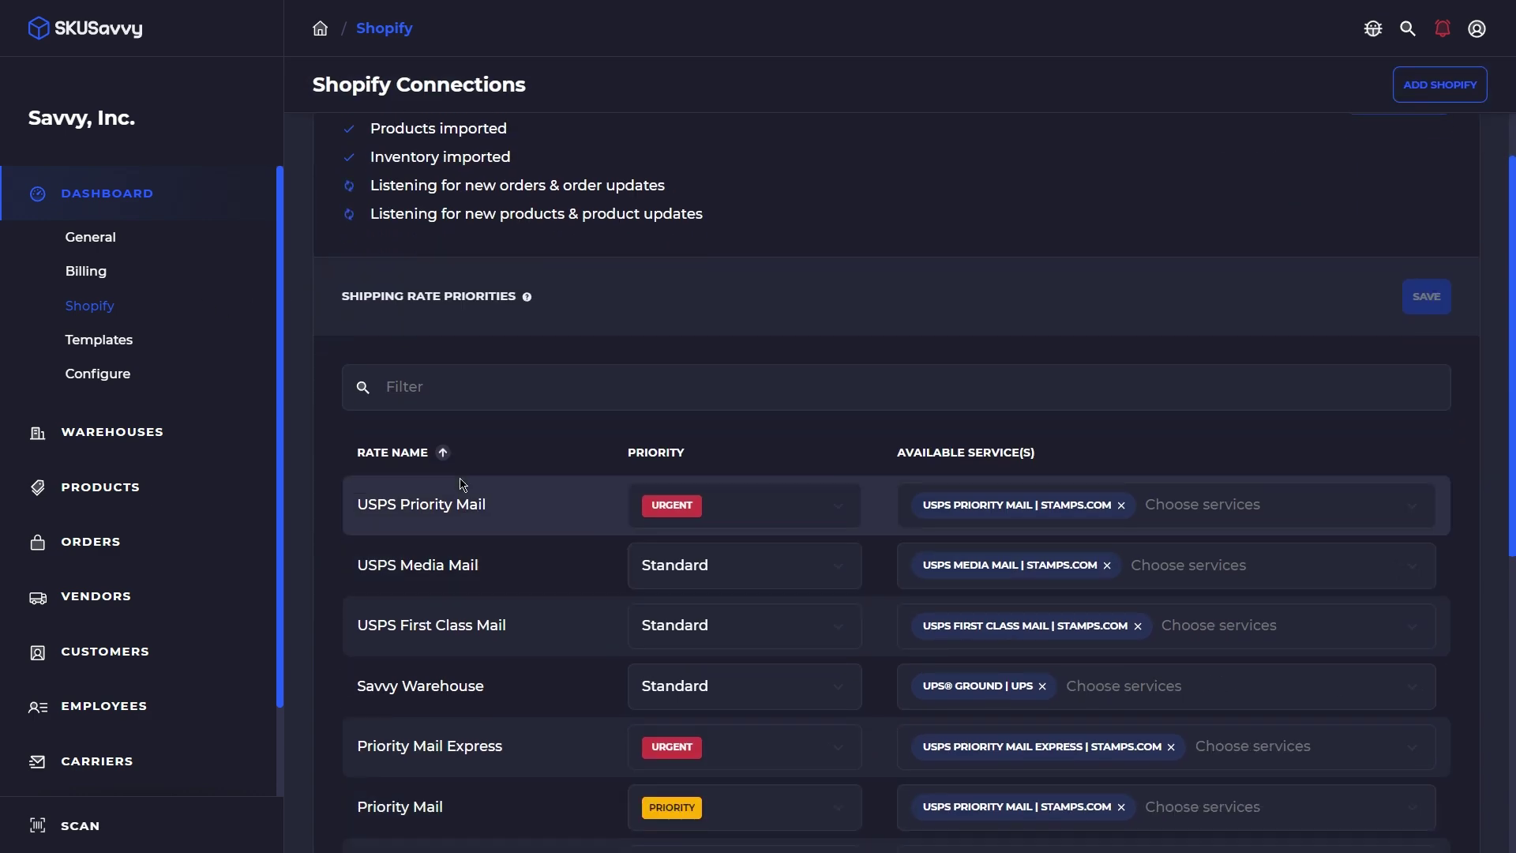
left_click_drag(359, 505, 488, 521)
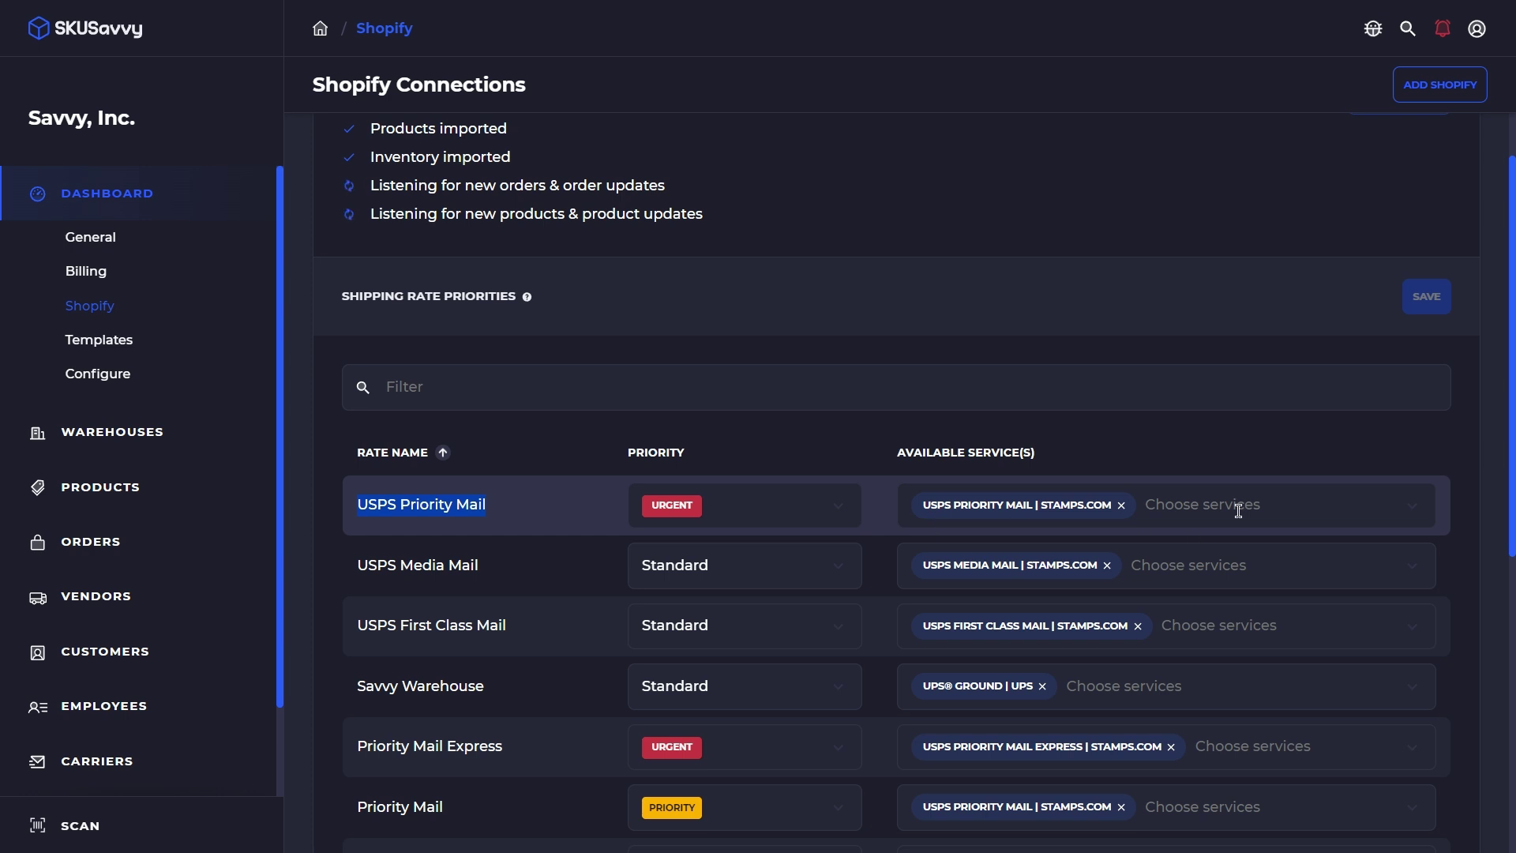
left_click(1194, 505)
scroll(1126, 338, "down", 5)
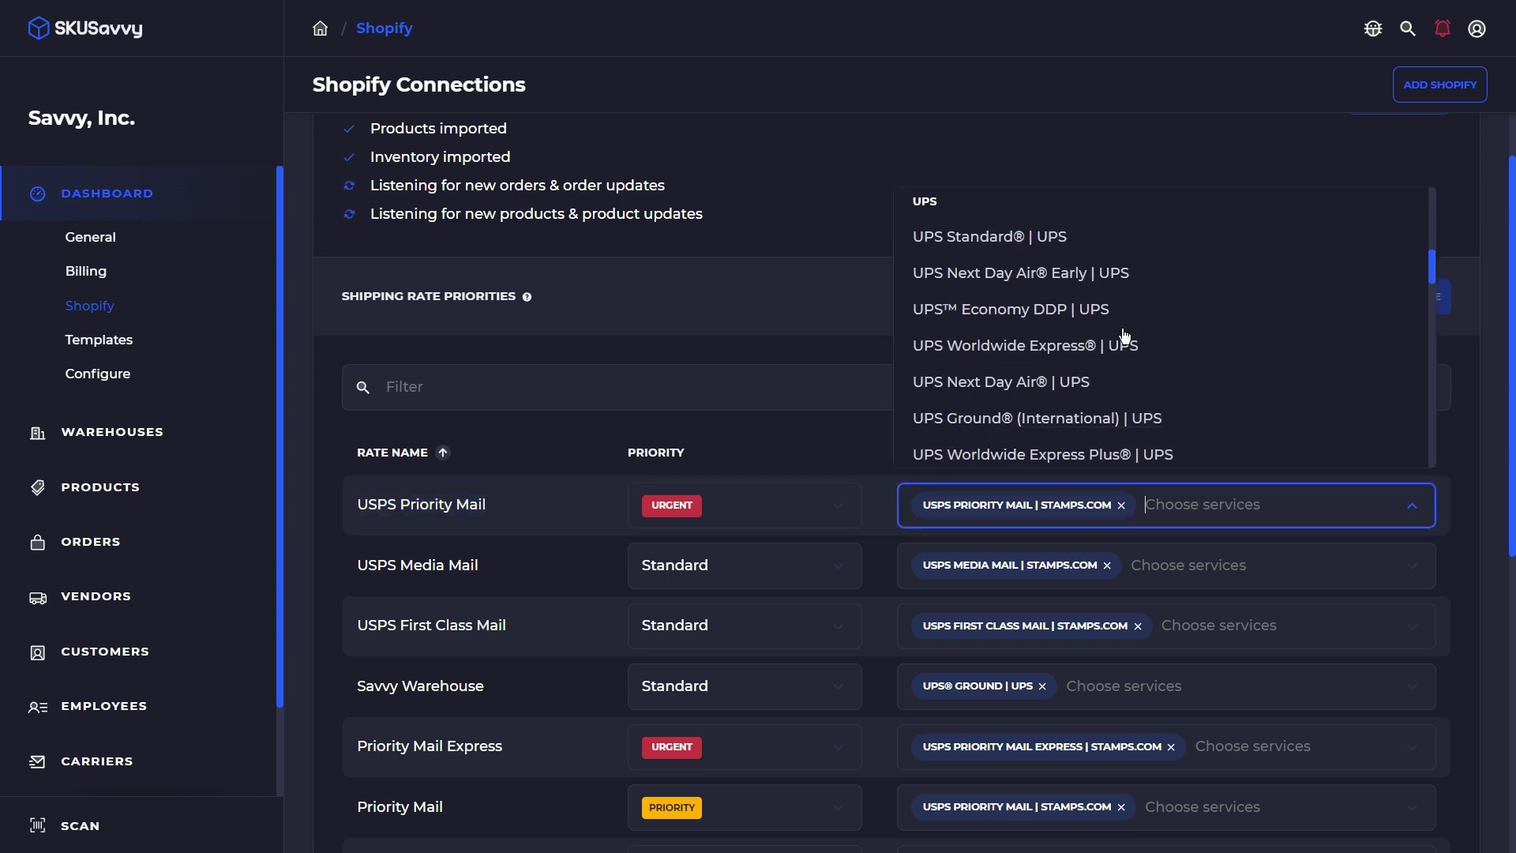
scroll(1125, 336, "down", 2)
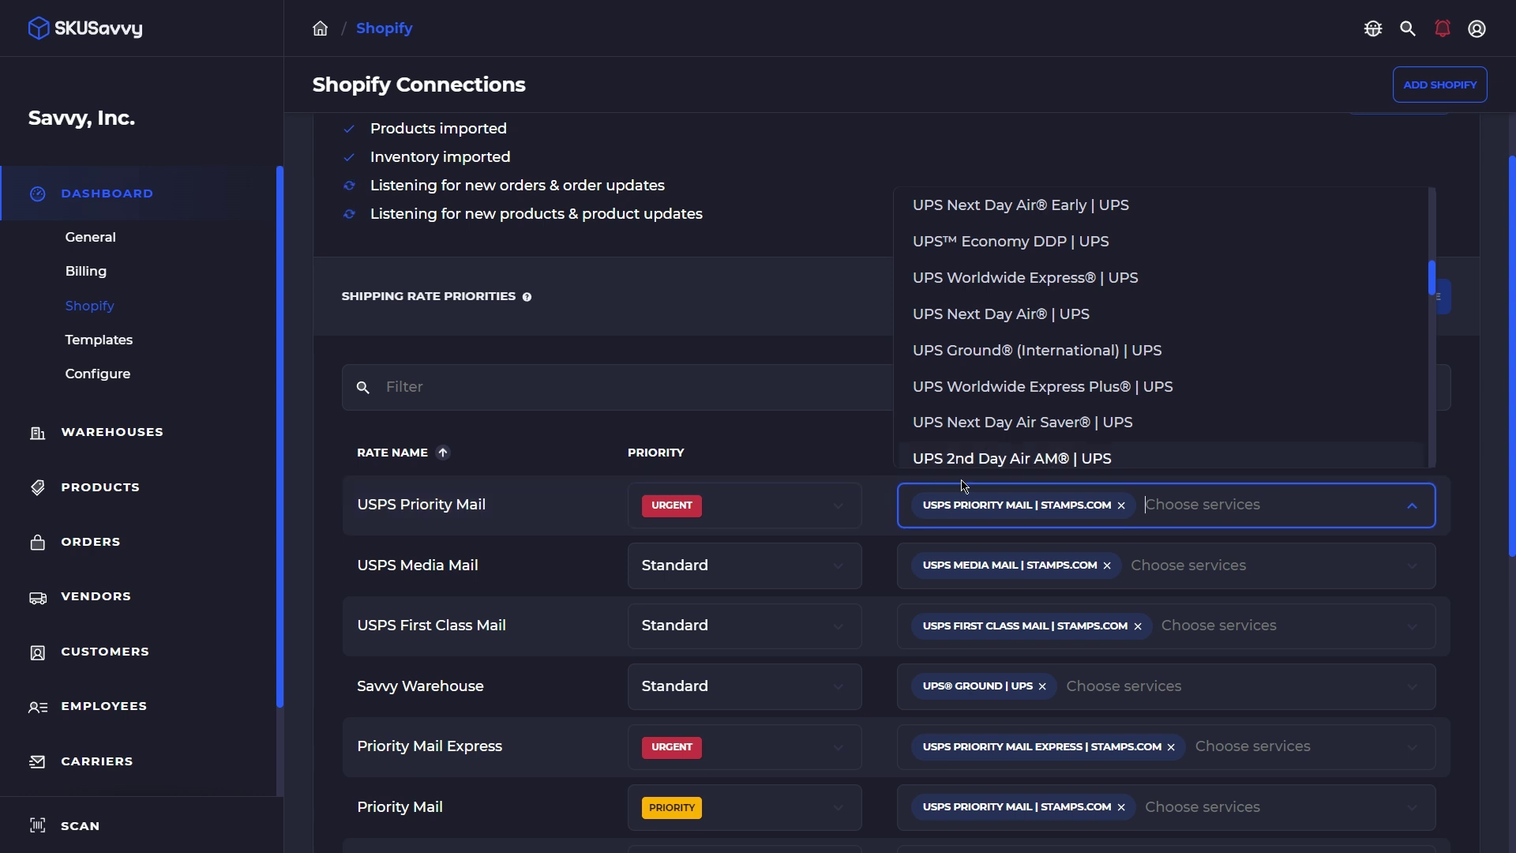
left_click(868, 446)
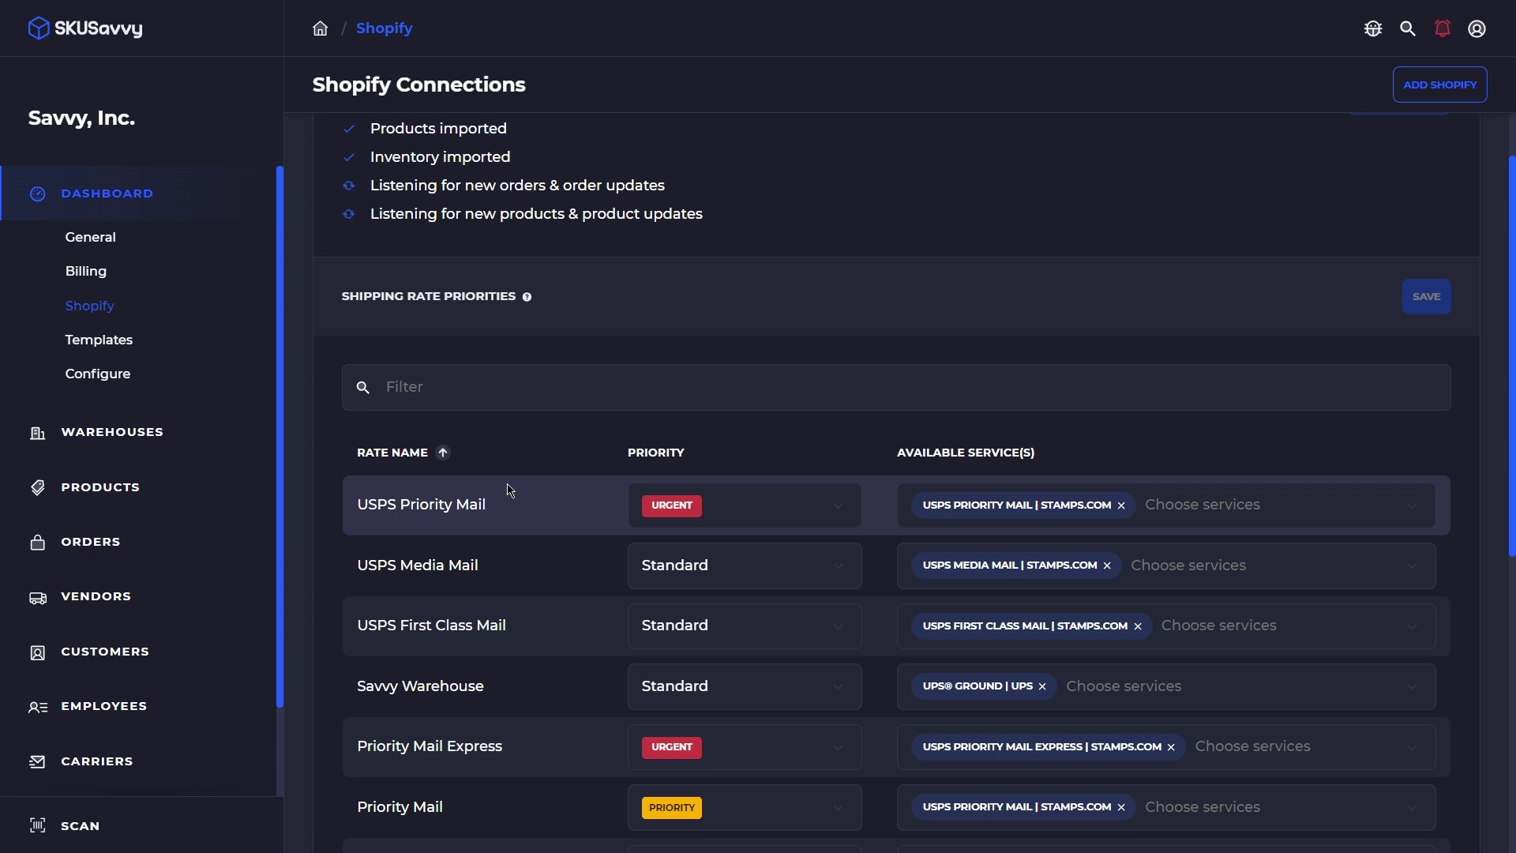
scroll(746, 379, "up", 3)
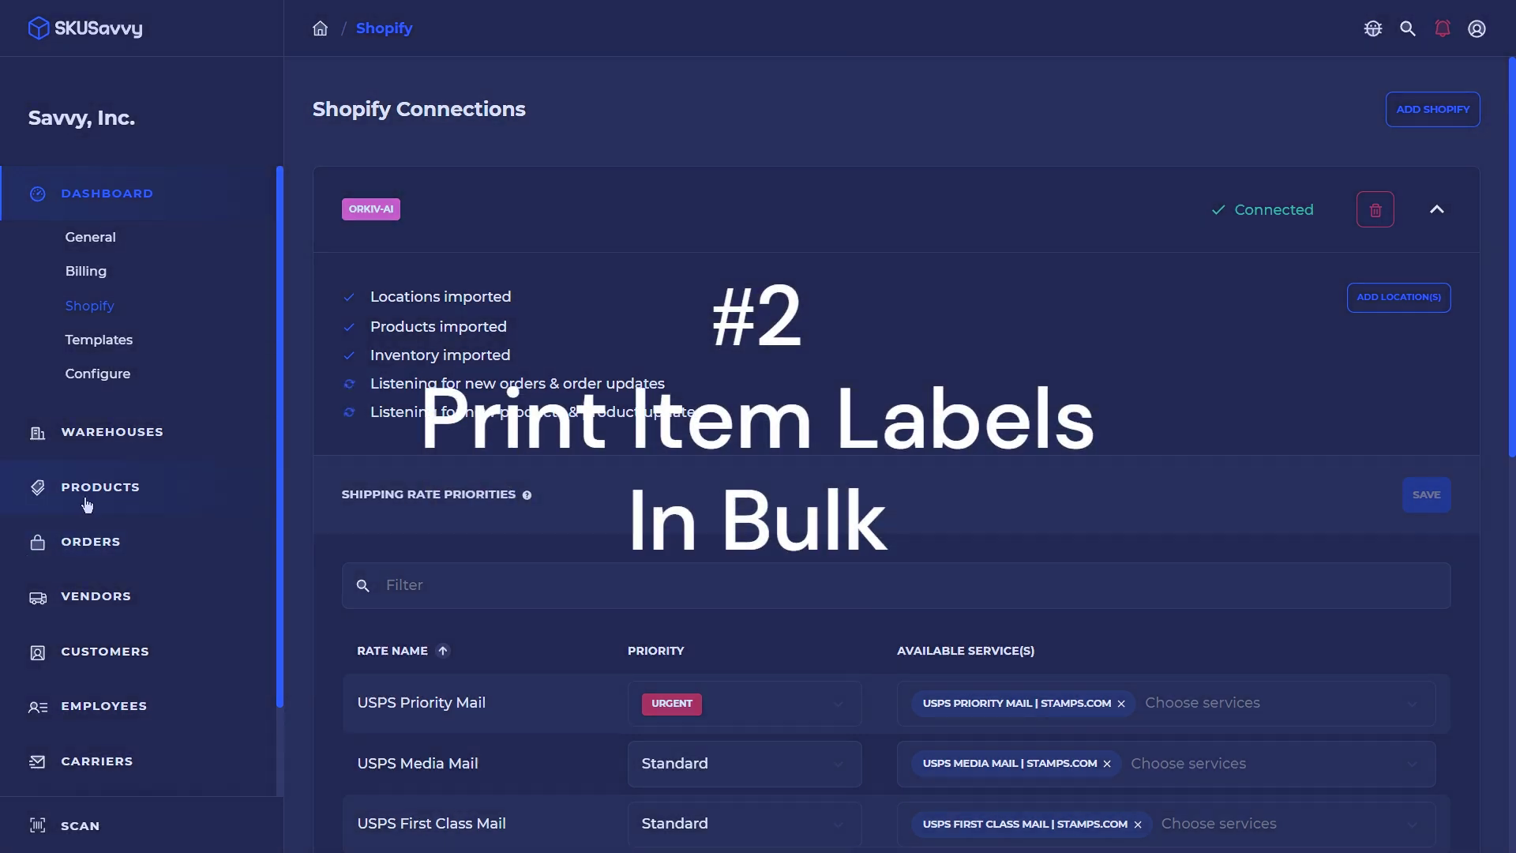
Open the Custom Item Label template, then try Print All Barcodes for all variants and dismiss it
left_click(107, 345)
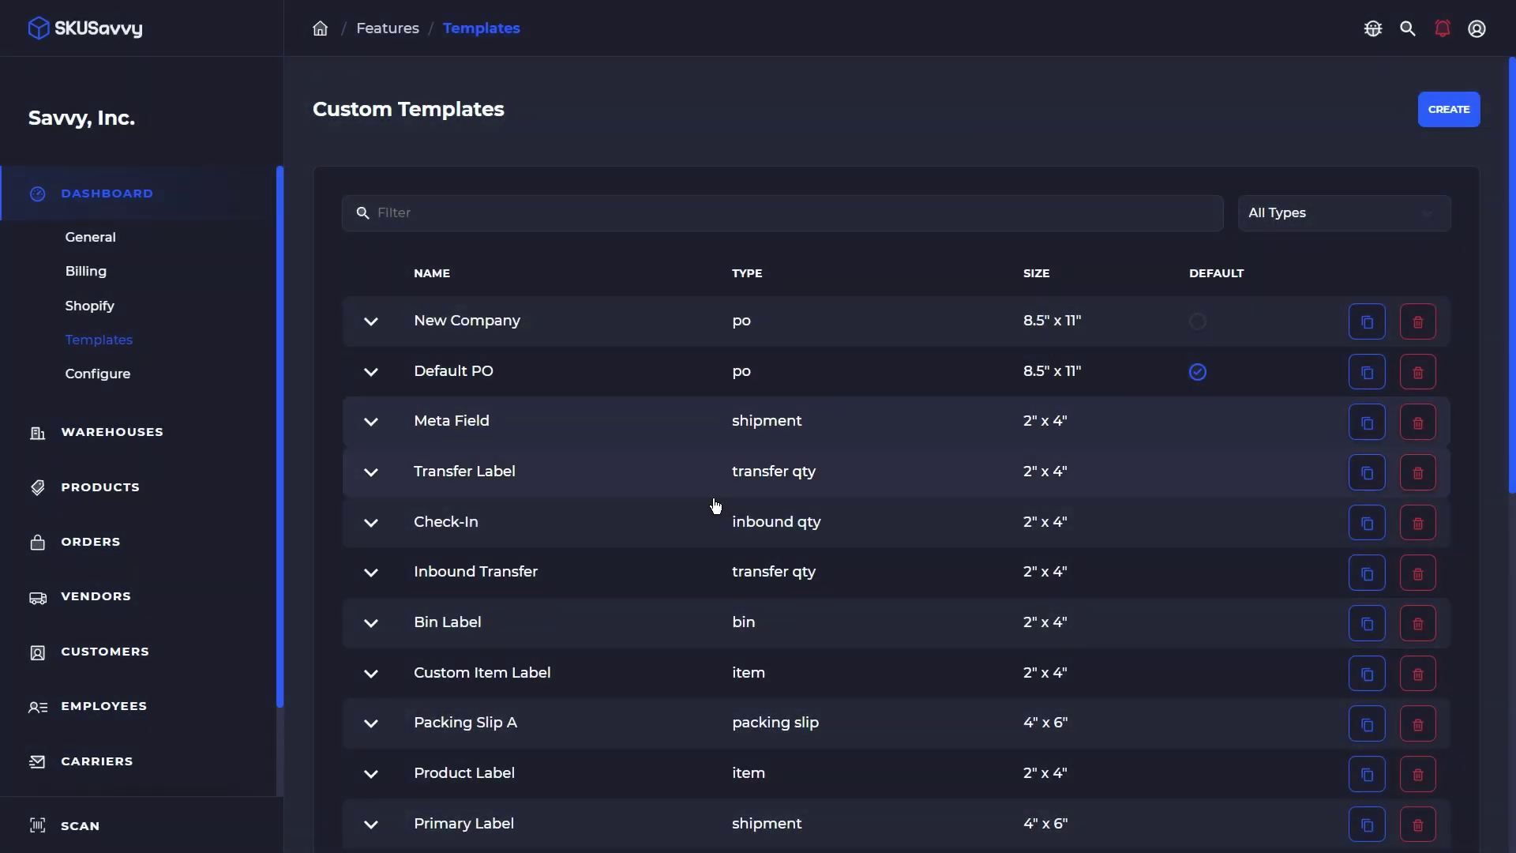
left_click(684, 669)
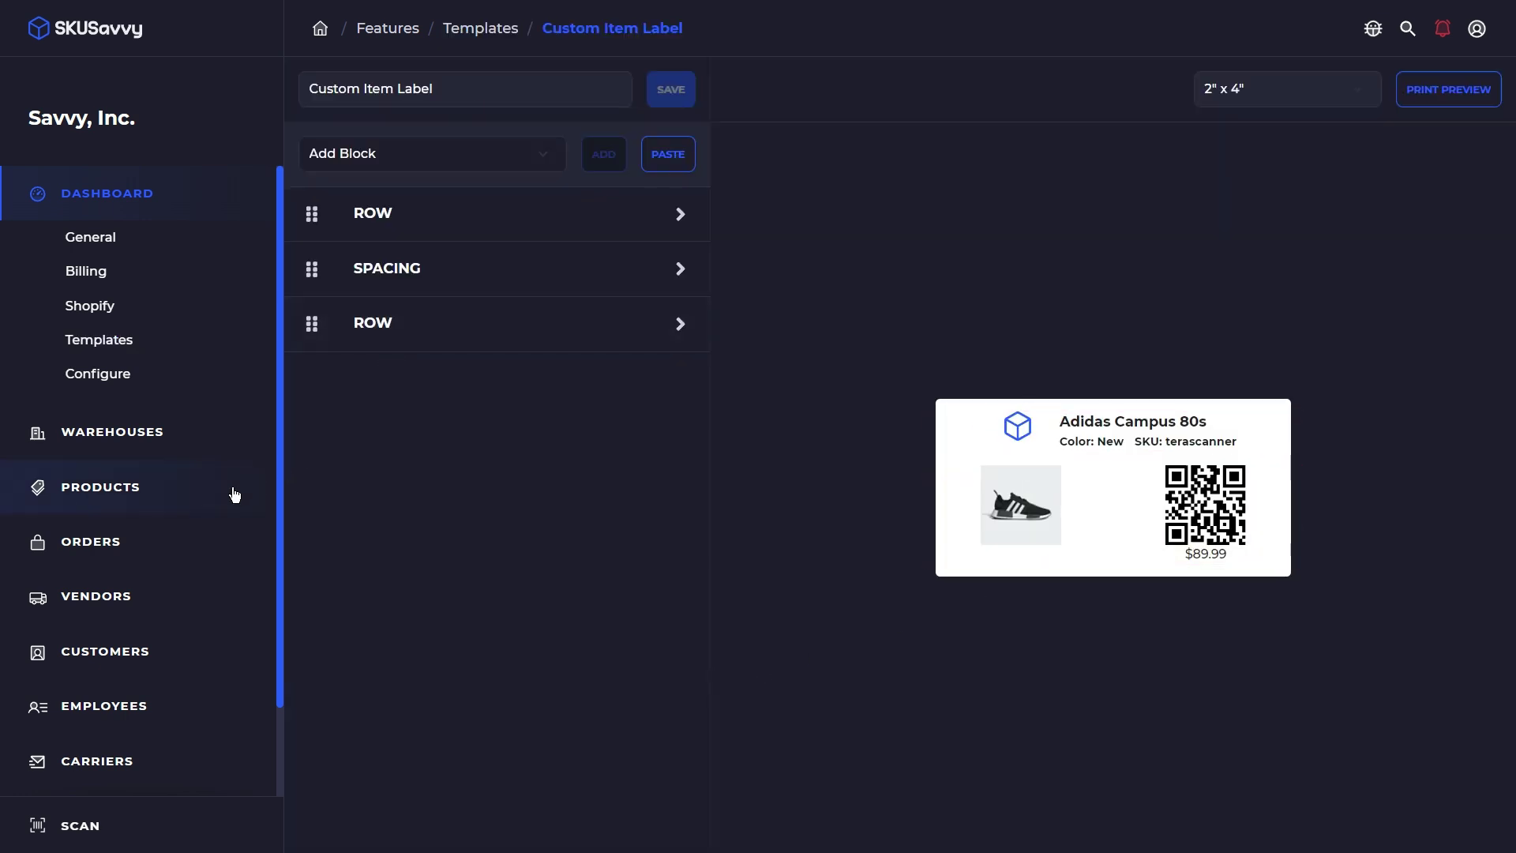
left_click(190, 491)
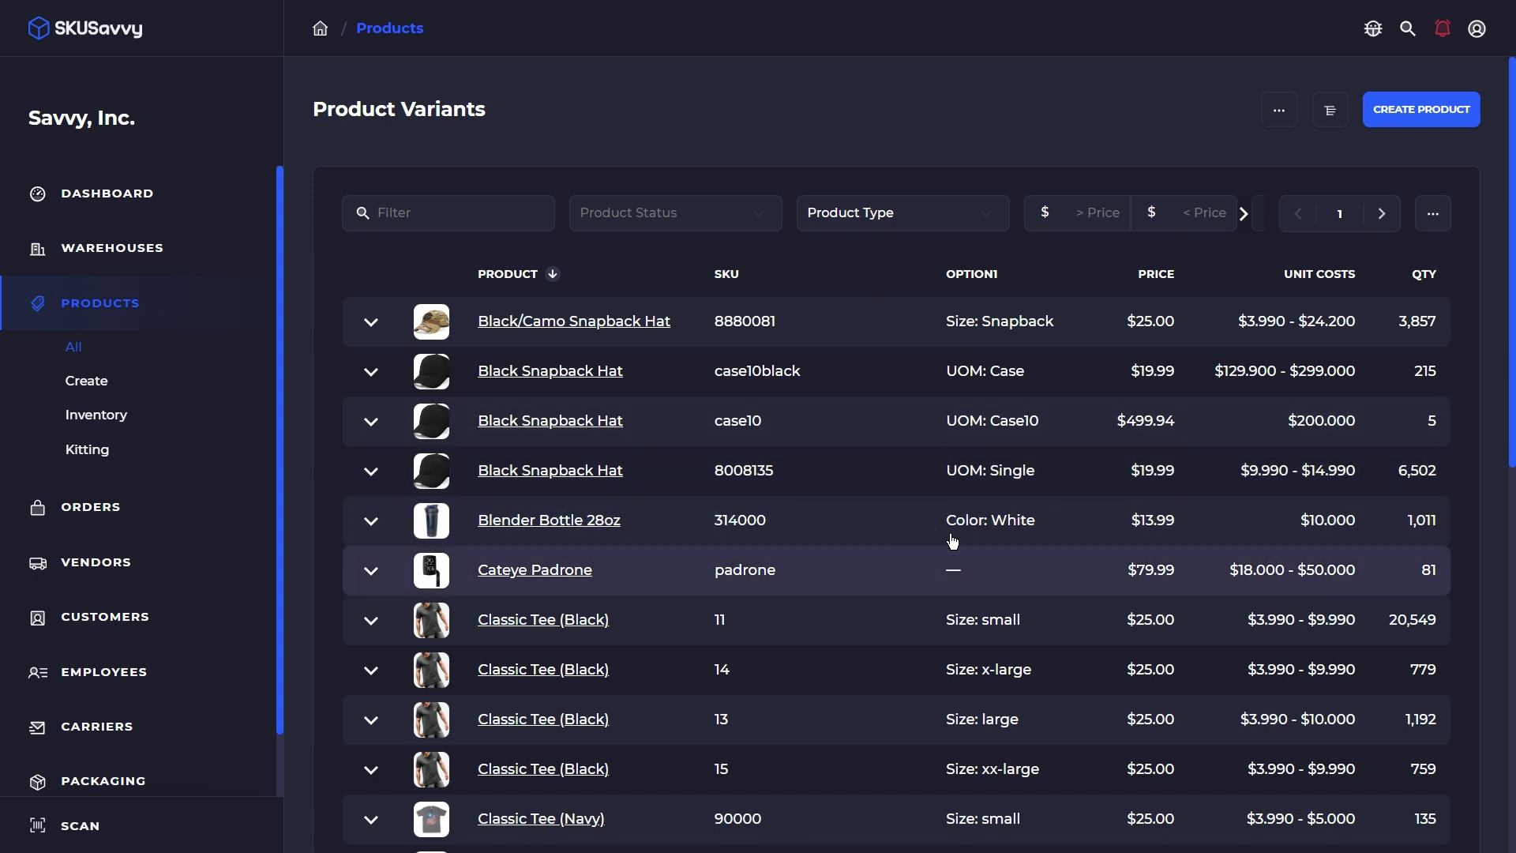
left_click(1282, 115)
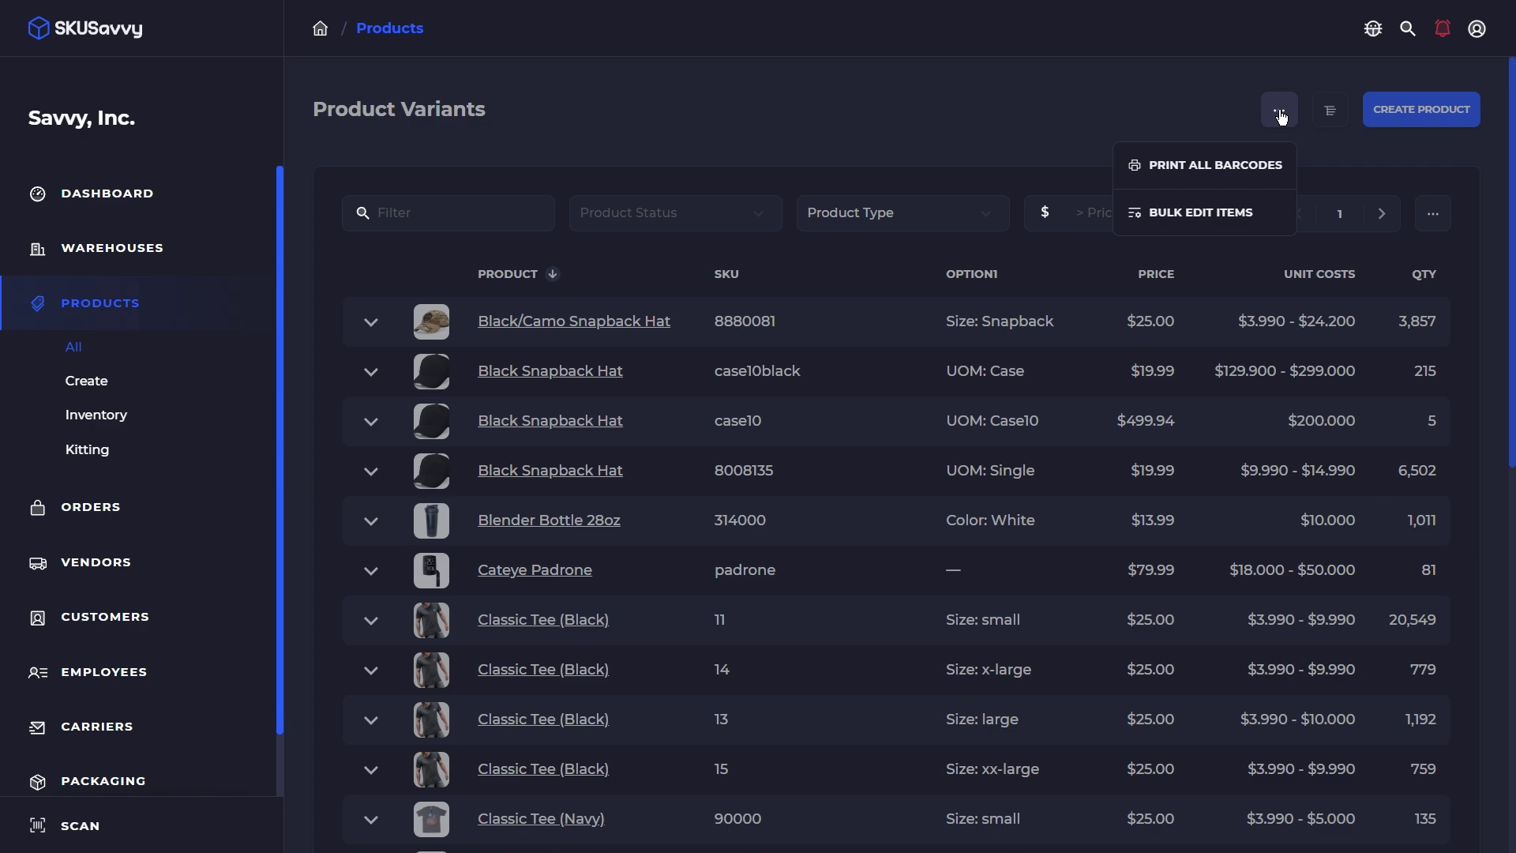
left_click(1209, 167)
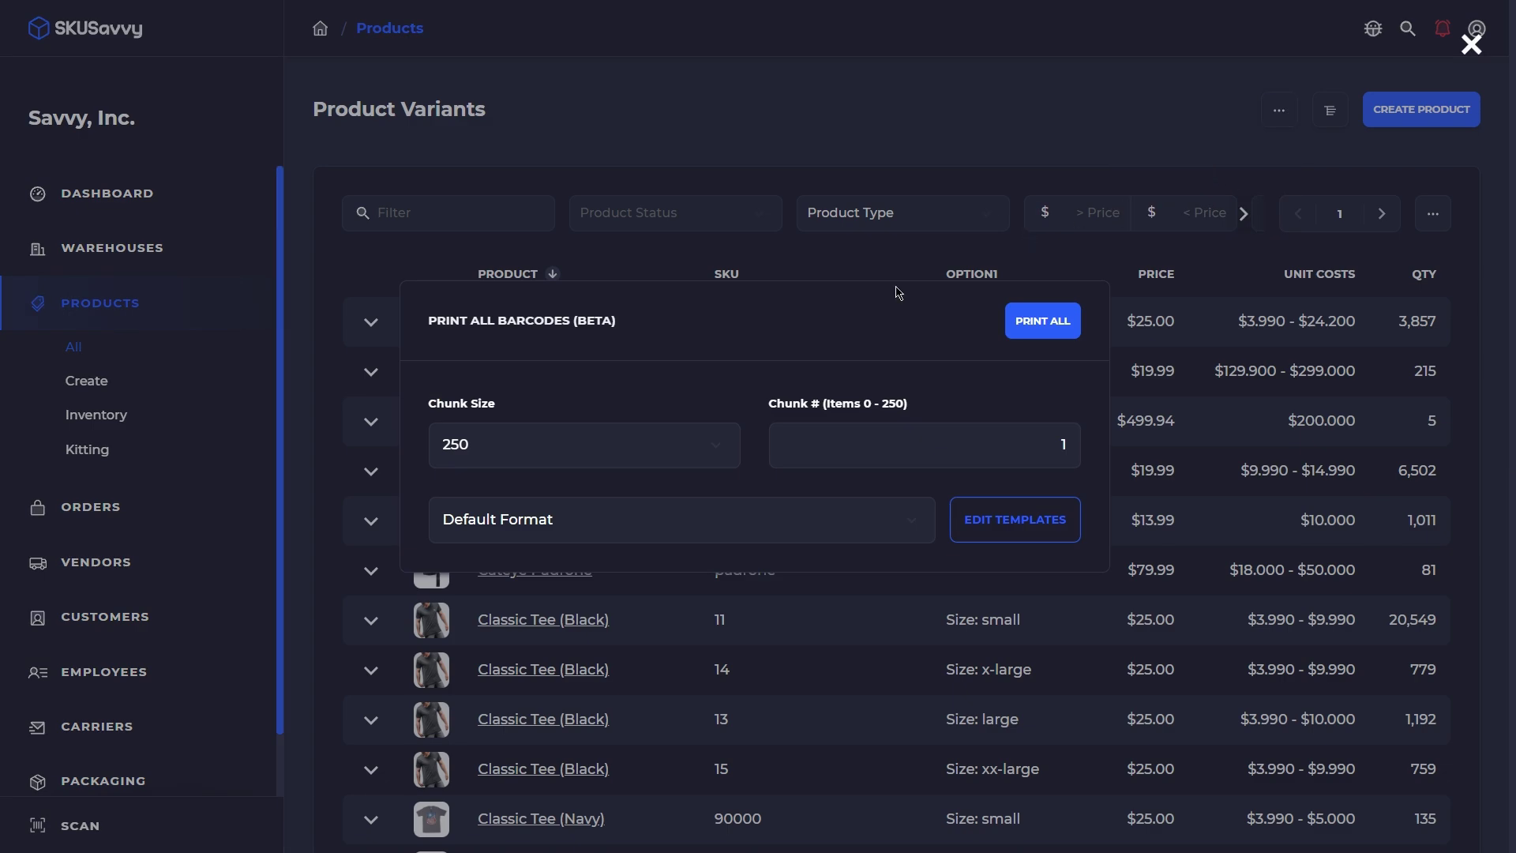
left_click(1211, 330)
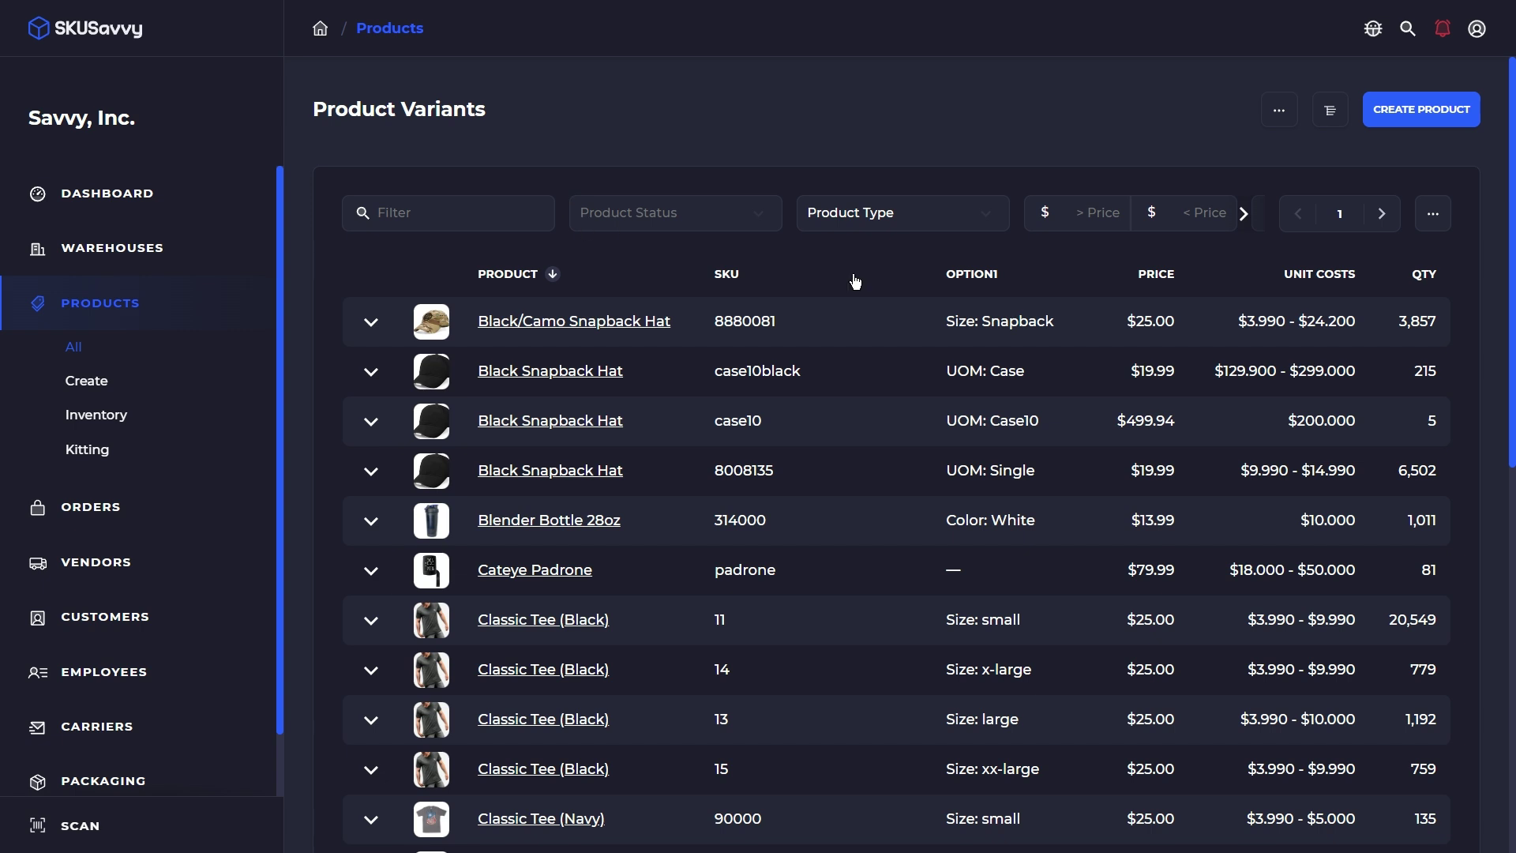
Filter variants by 'ha' and print the hats' barcodes with the Custom Item Label | 2x4 format
left_click(711, 212)
left_click(424, 210)
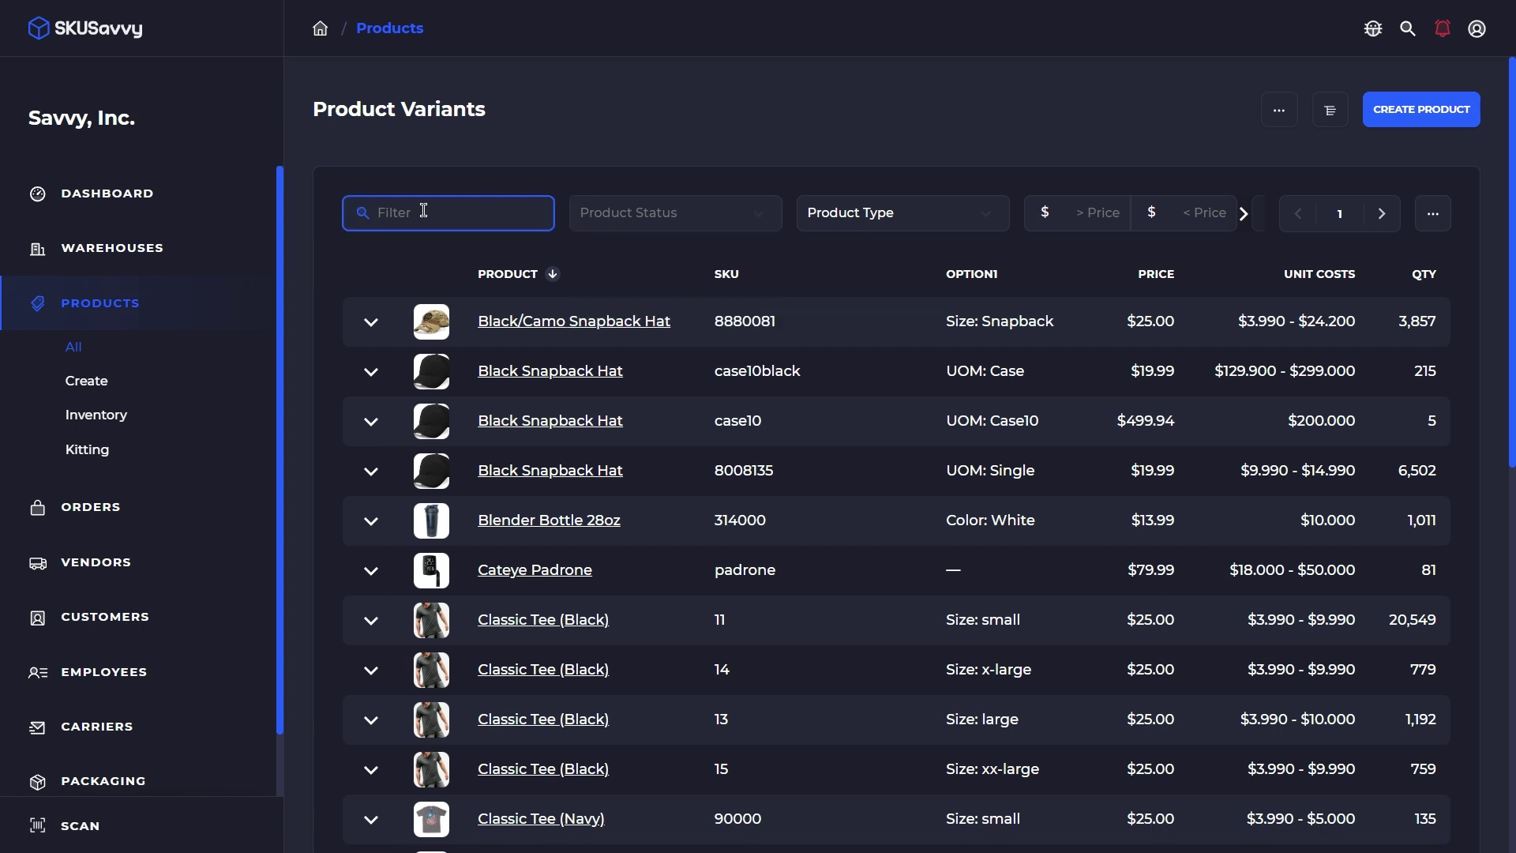
type("hat")
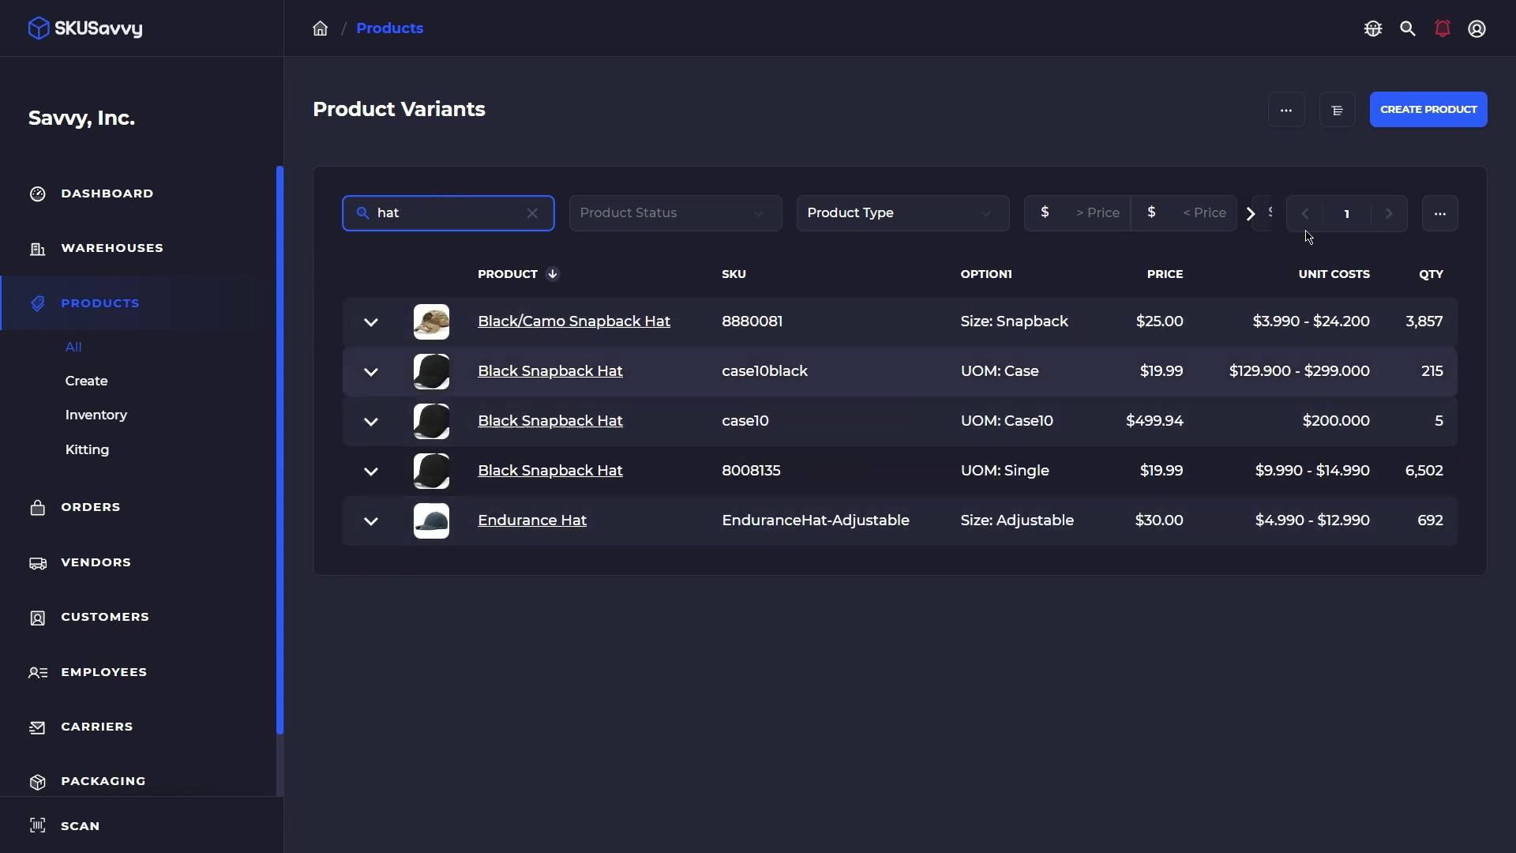
left_click(1277, 117)
left_click(1145, 167)
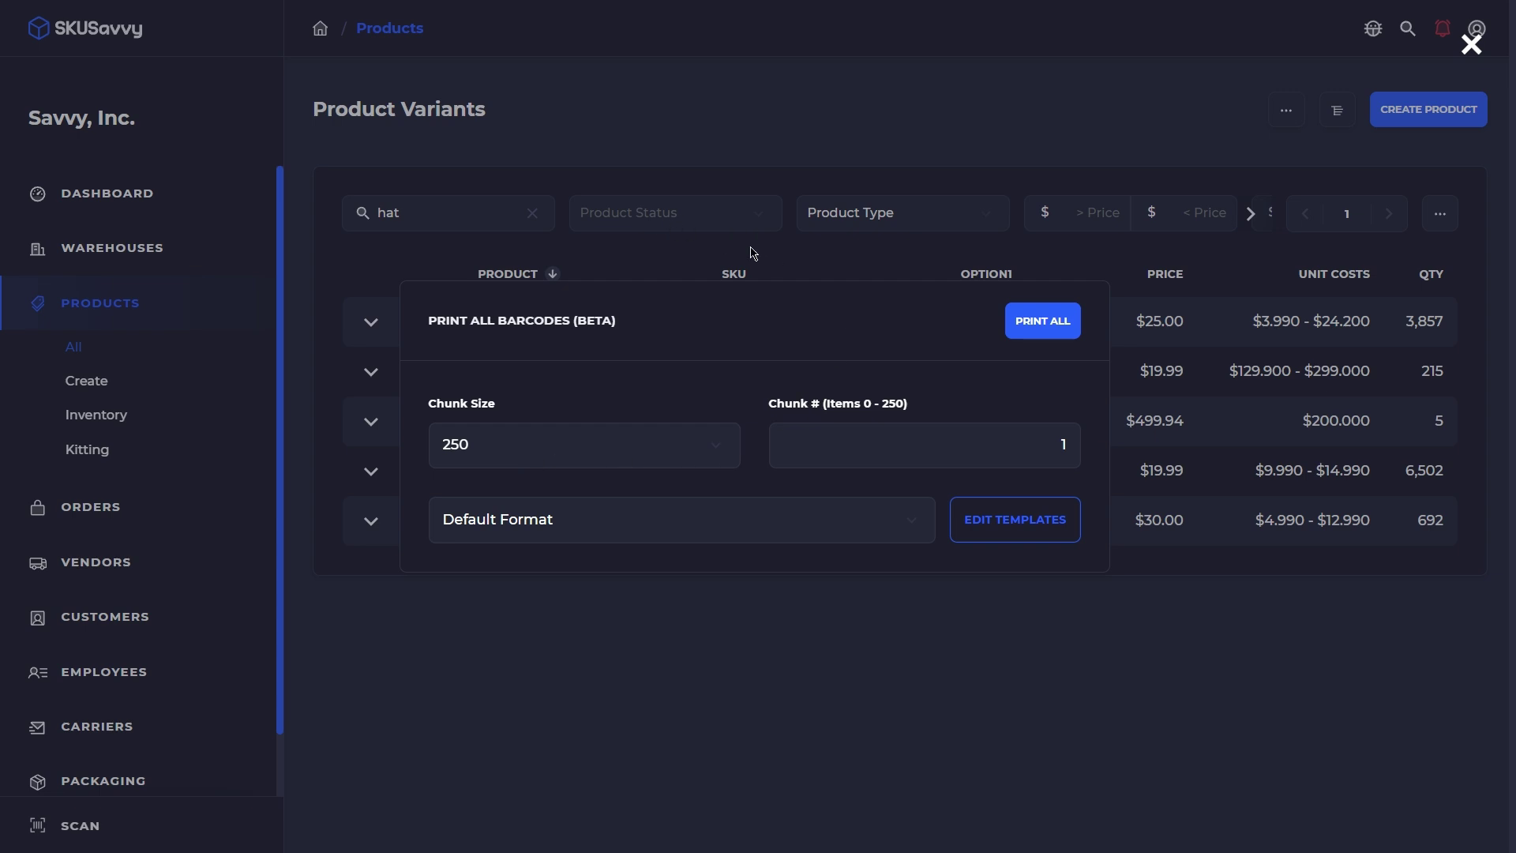
left_click(750, 506)
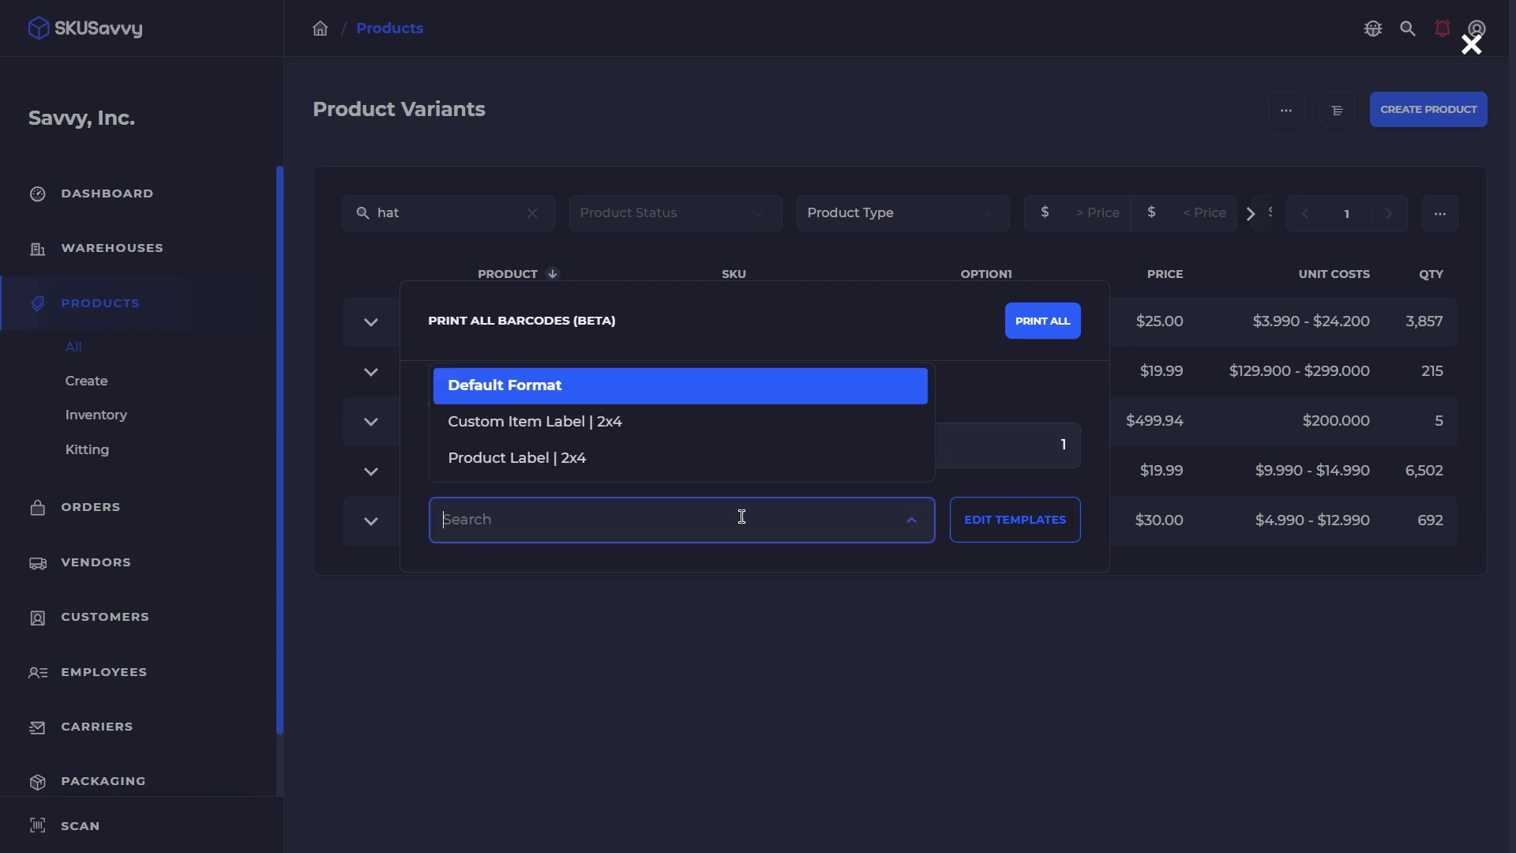
left_click(664, 426)
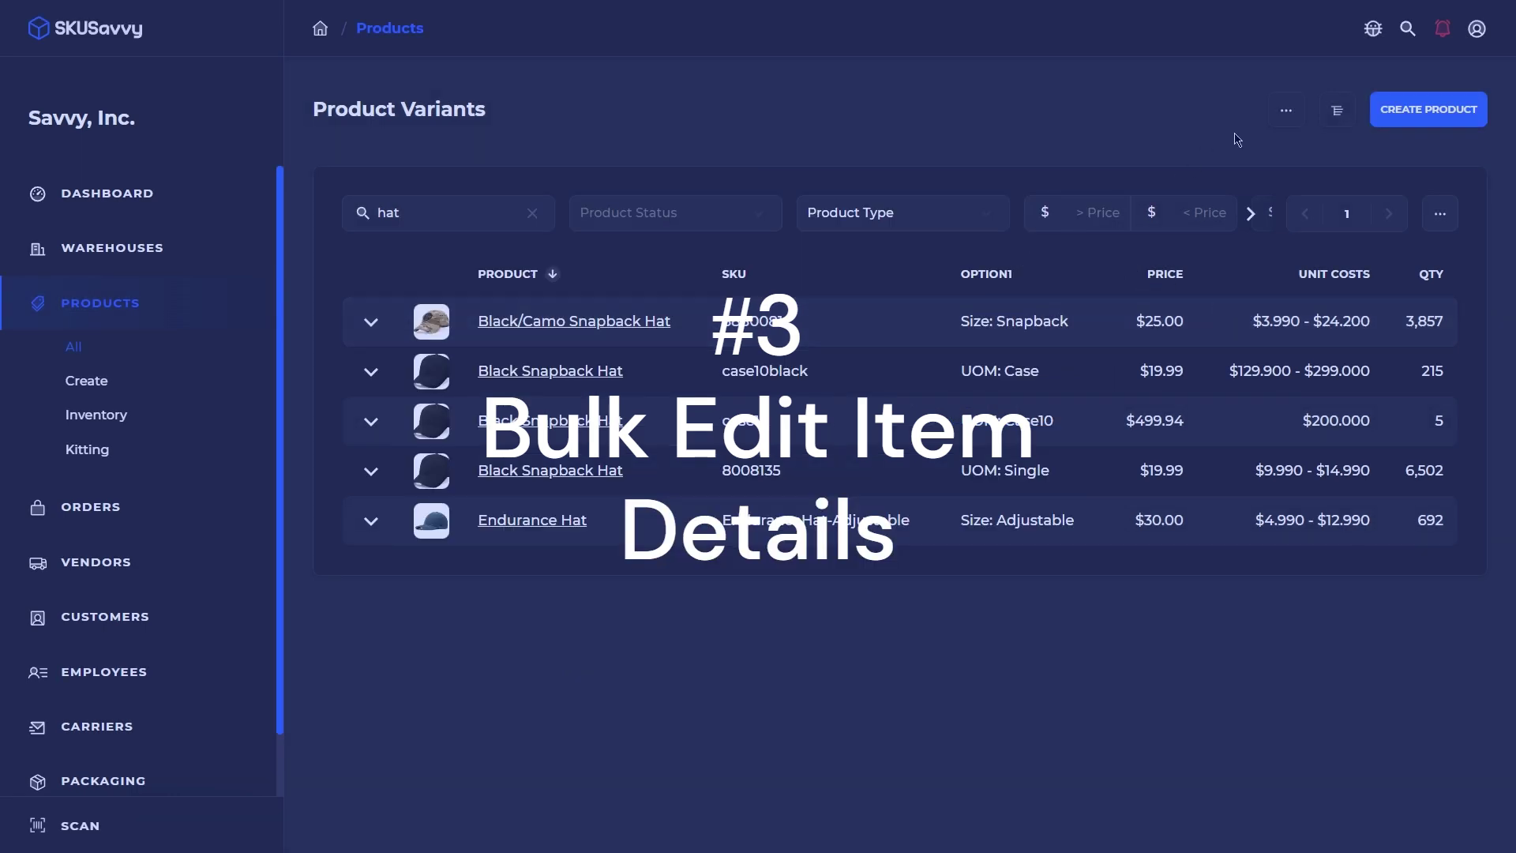
Bulk-edit the filtered hats to length 10, width 10, height 20 and weight 2, and apply
left_click(1286, 110)
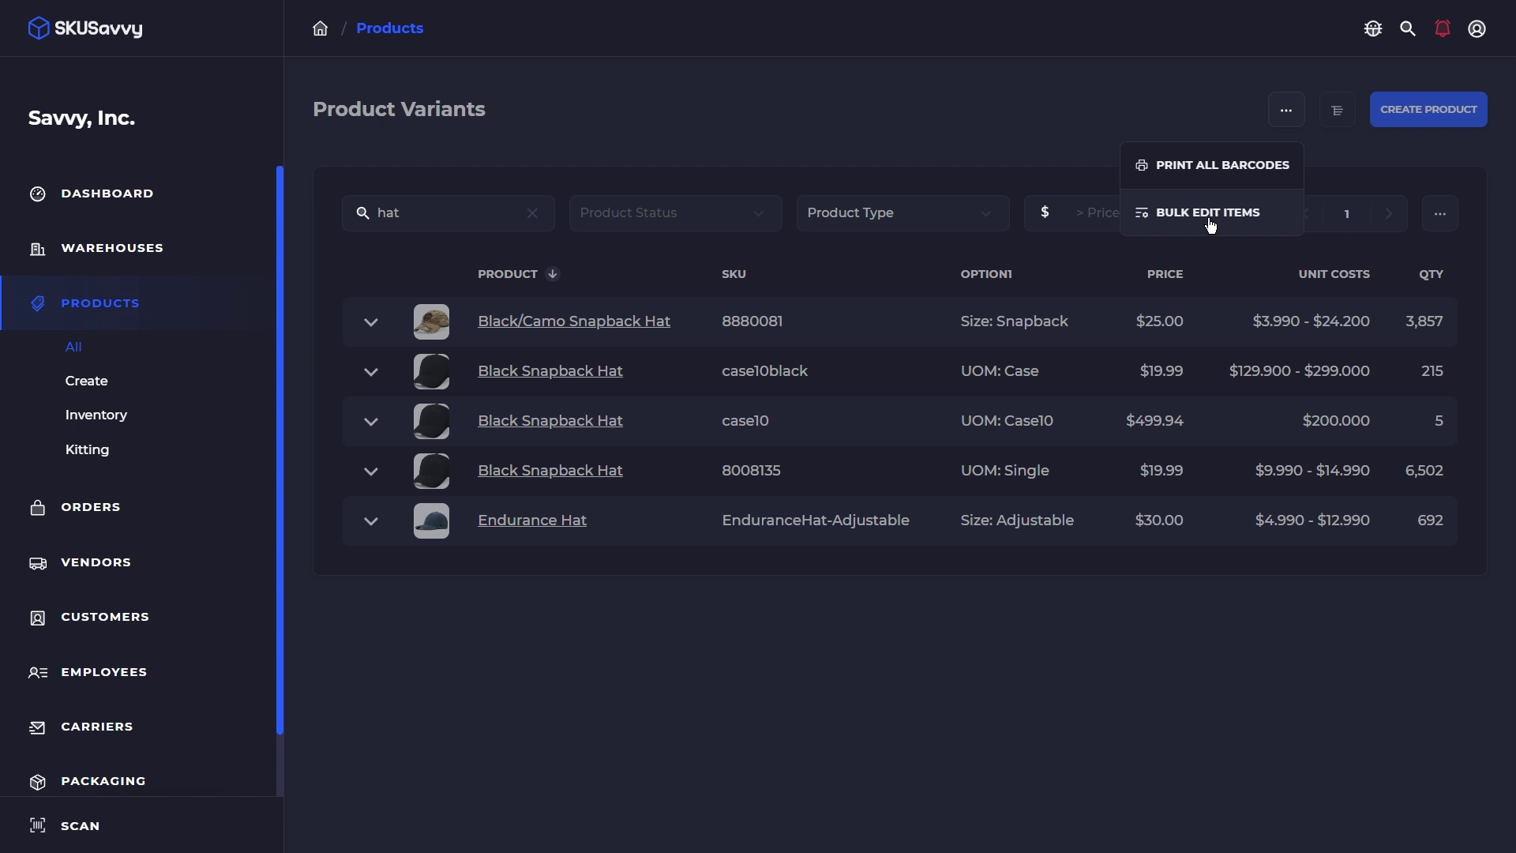
left_click(1209, 213)
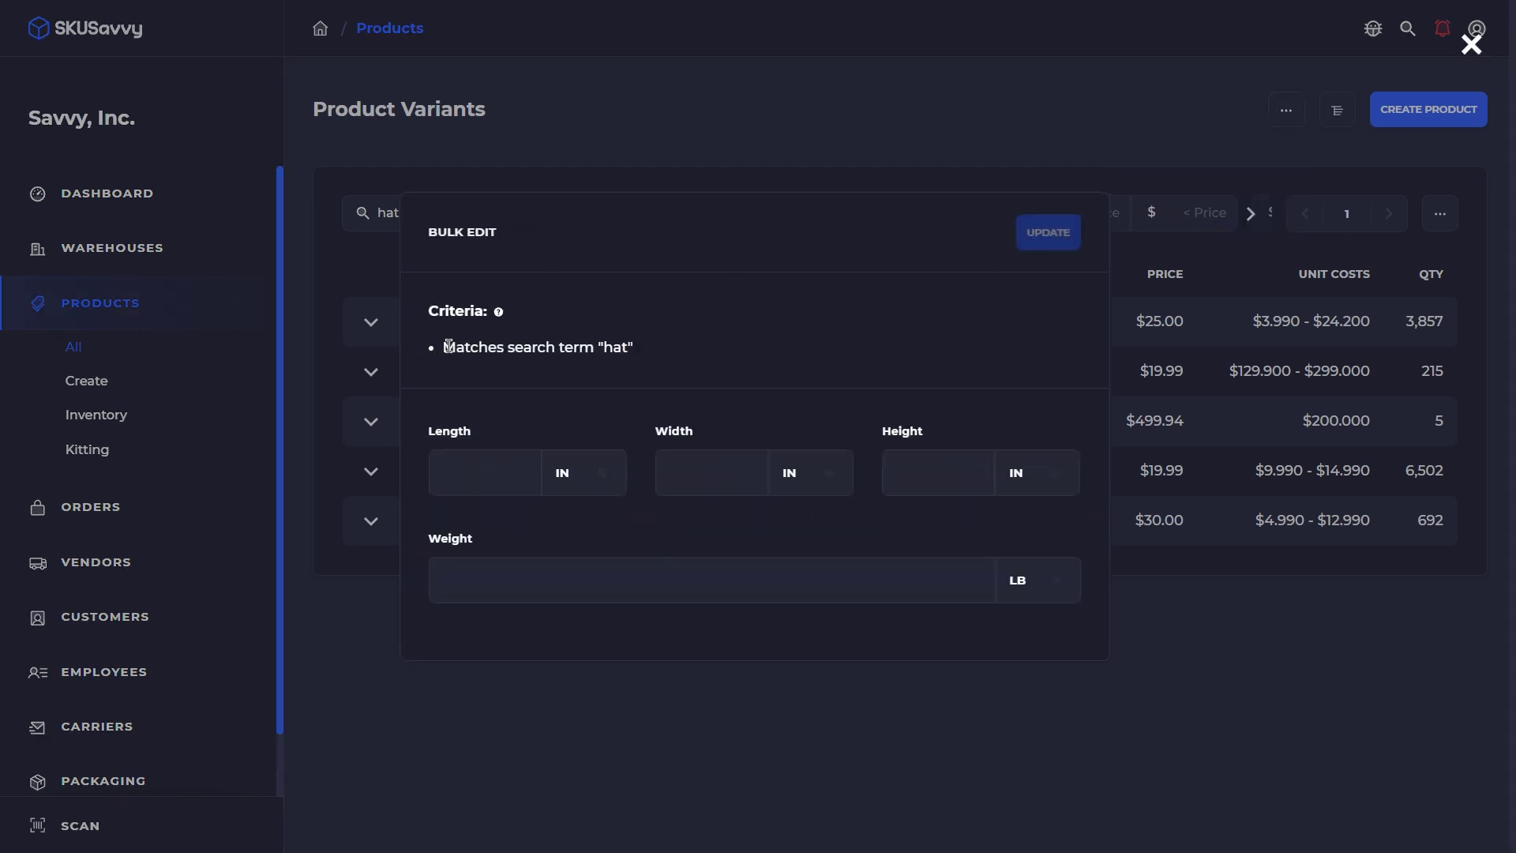
left_click_drag(448, 346, 641, 359)
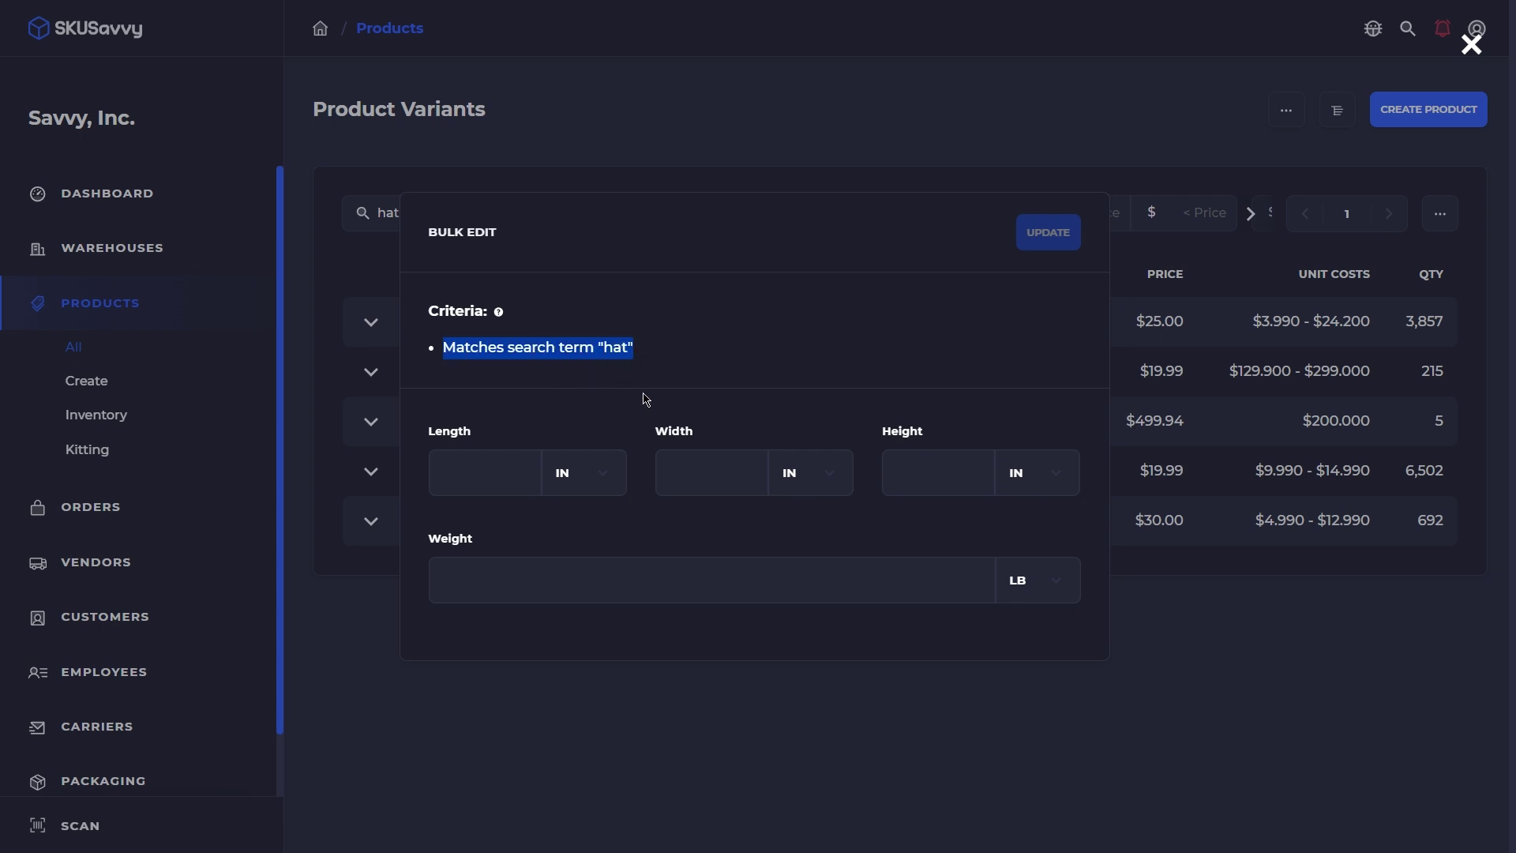
left_click(503, 474)
type("10")
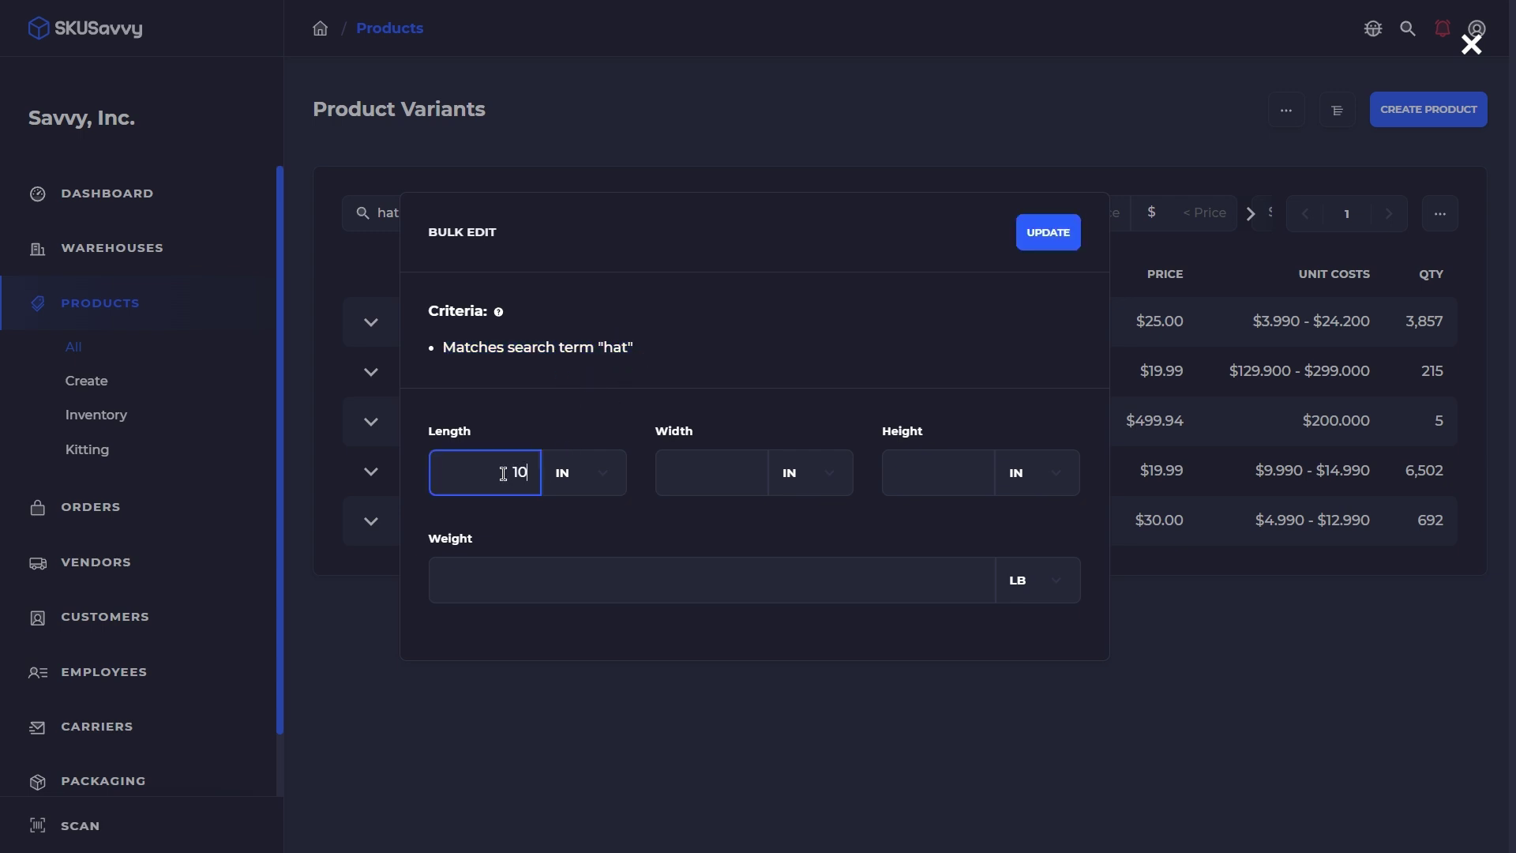
key("Tab")
key("Tab")
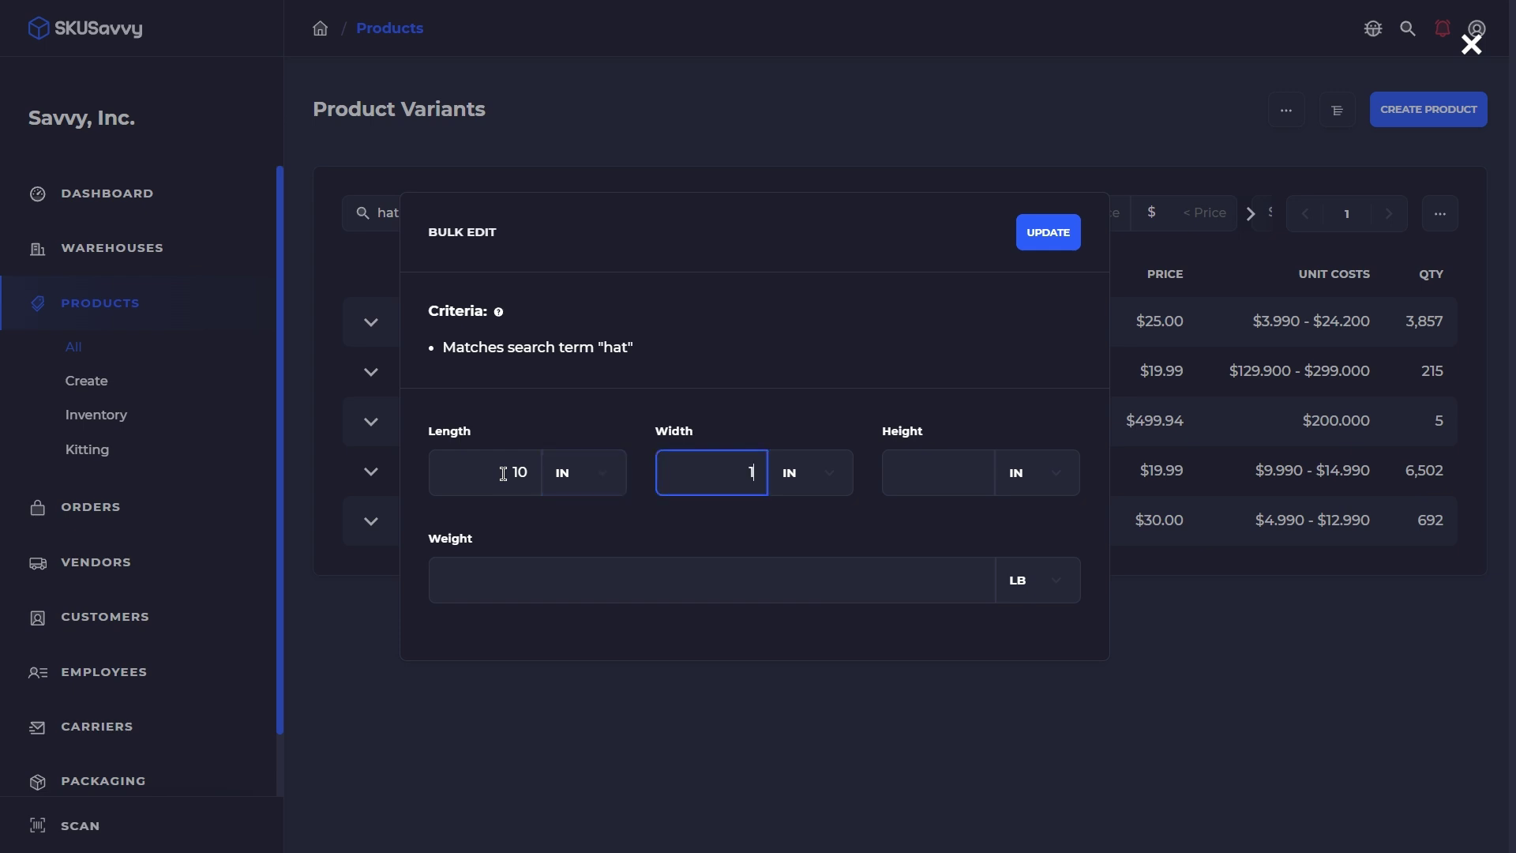
type("10")
key("Tab")
key("Tab")
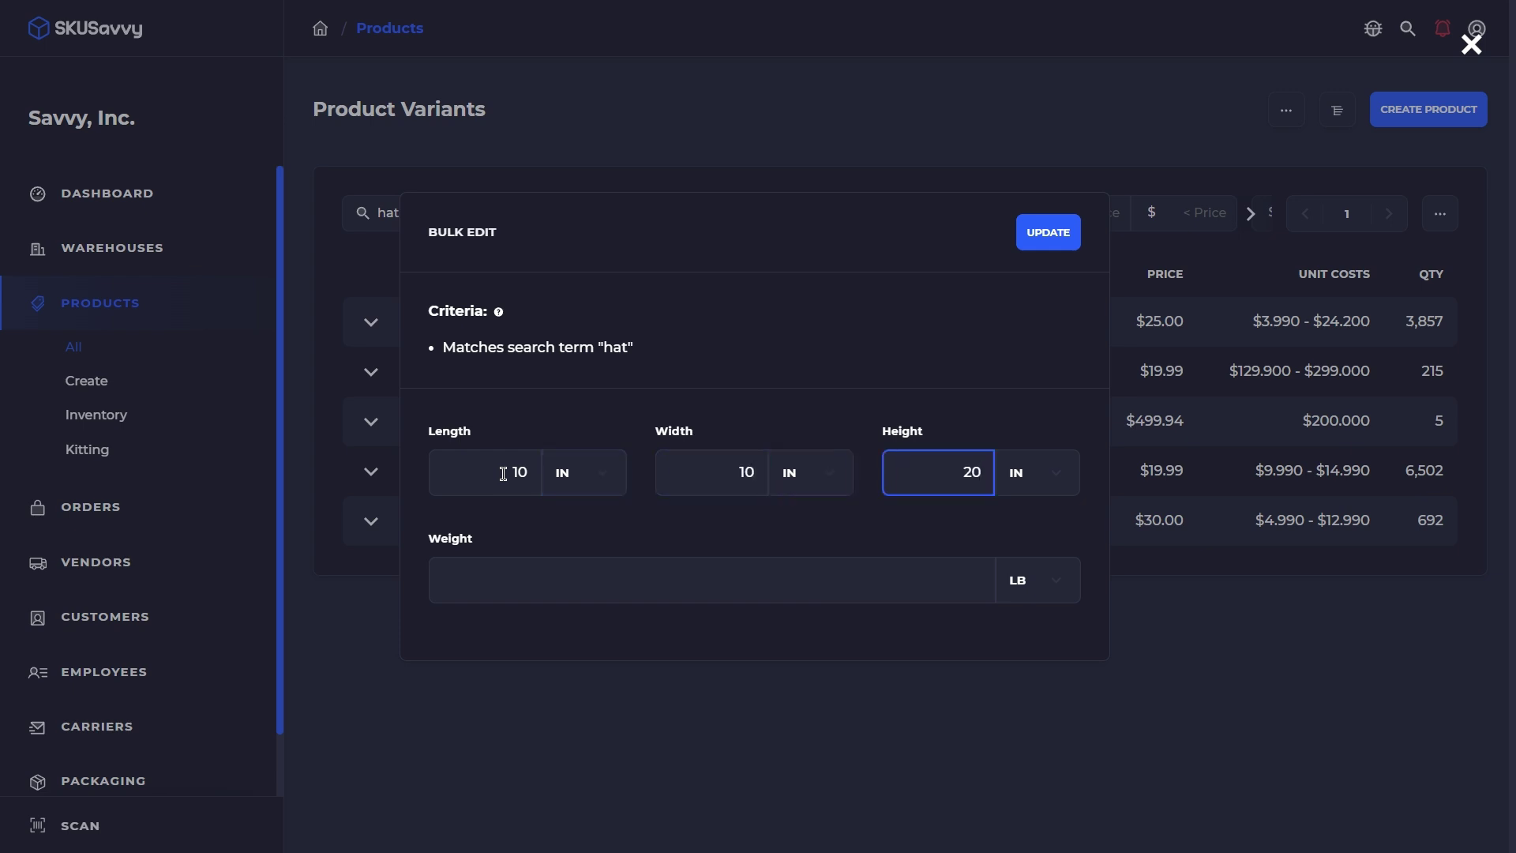
type("20")
left_click(860, 587)
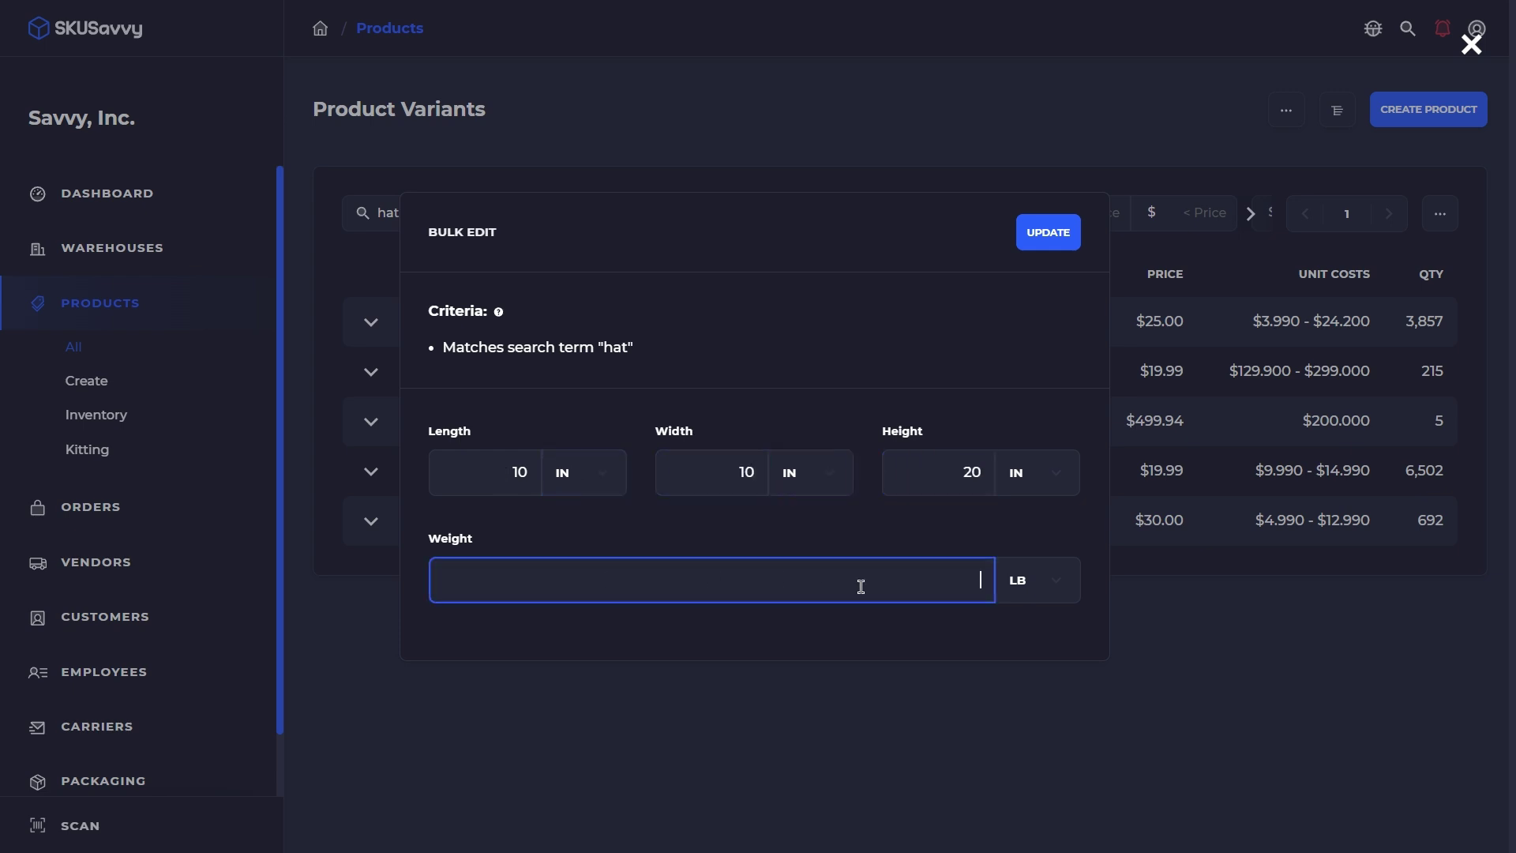
type("2")
left_click(1066, 246)
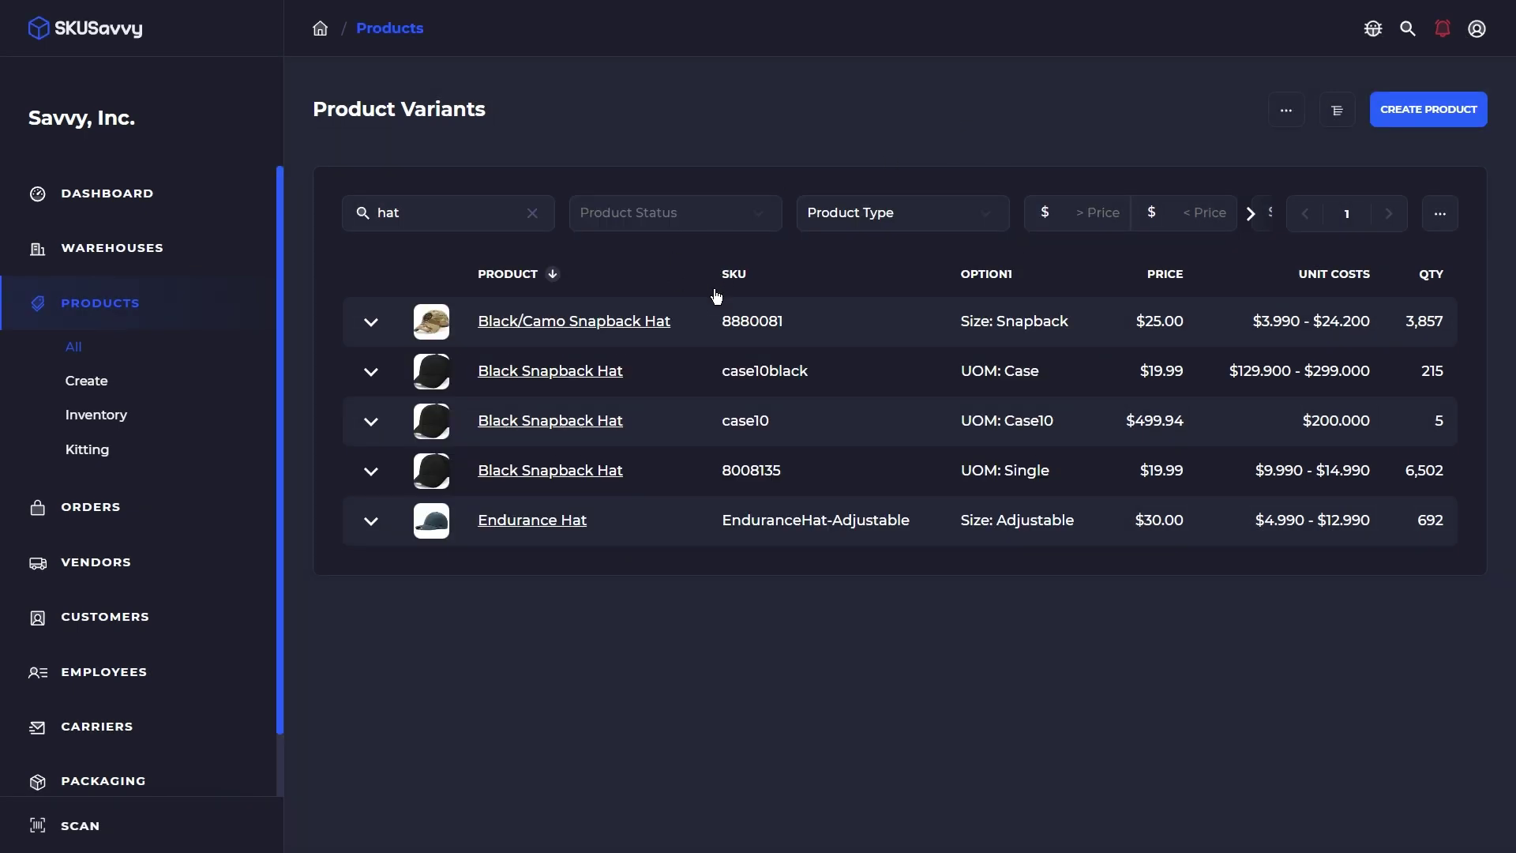
Clear the hat filter, open Classic Tee (Black)'s bulk variant edit form, then return to All Products
left_click(533, 214)
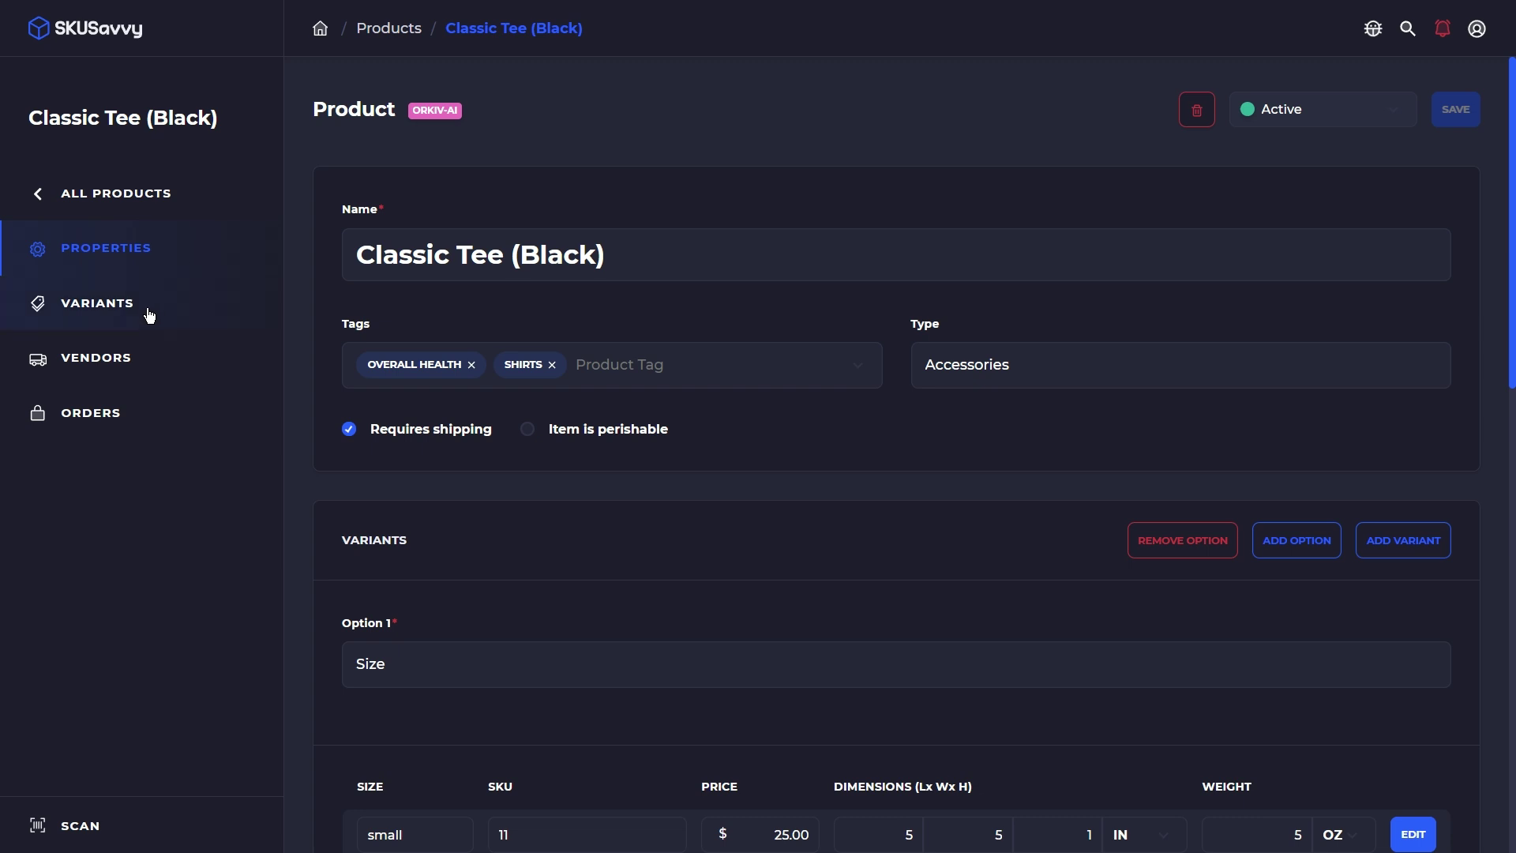
left_click(150, 314)
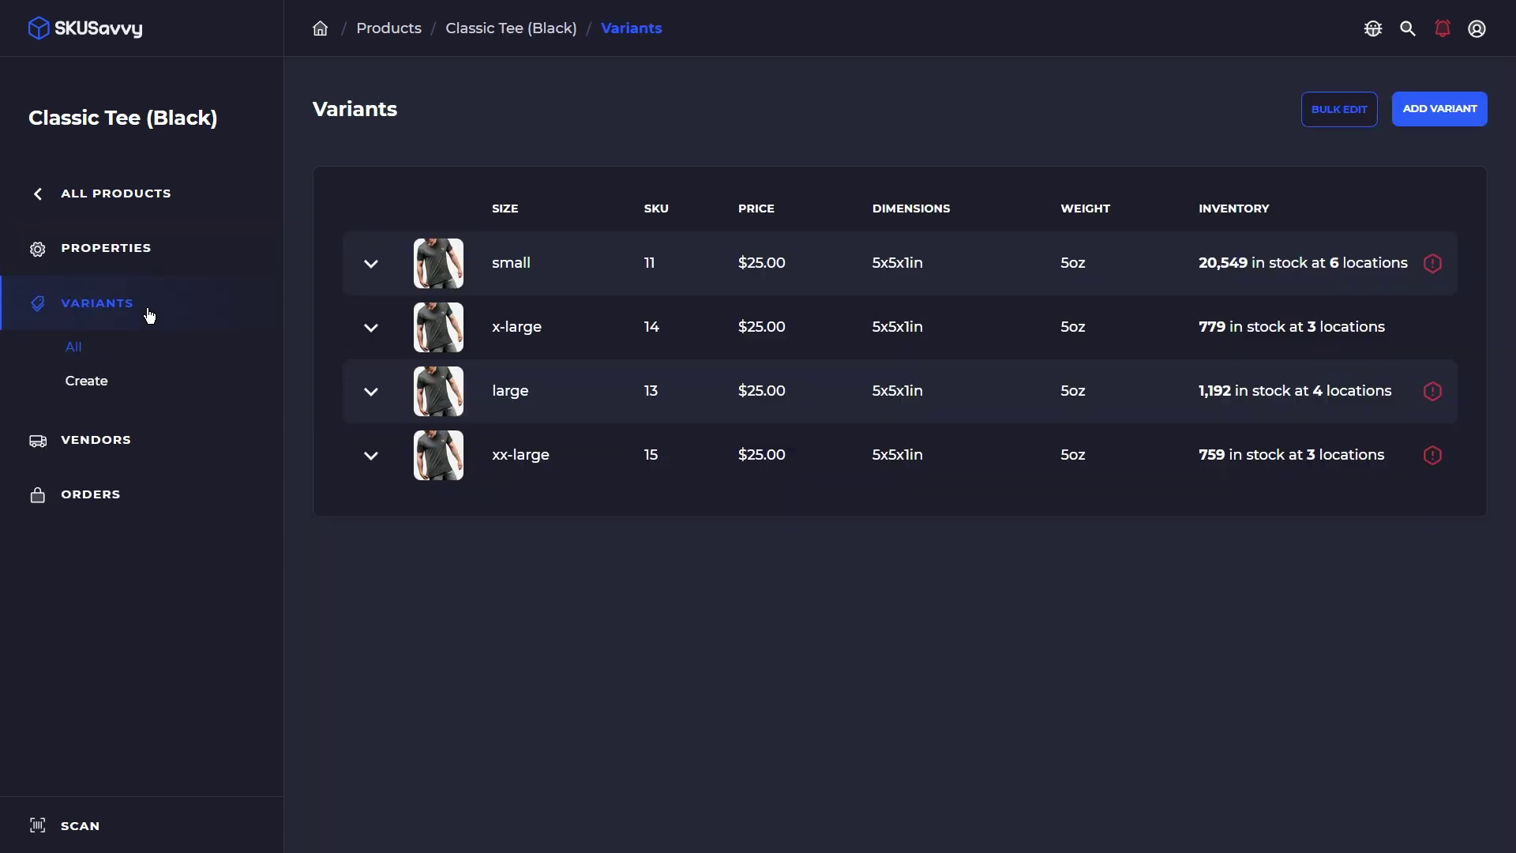
left_click(1342, 111)
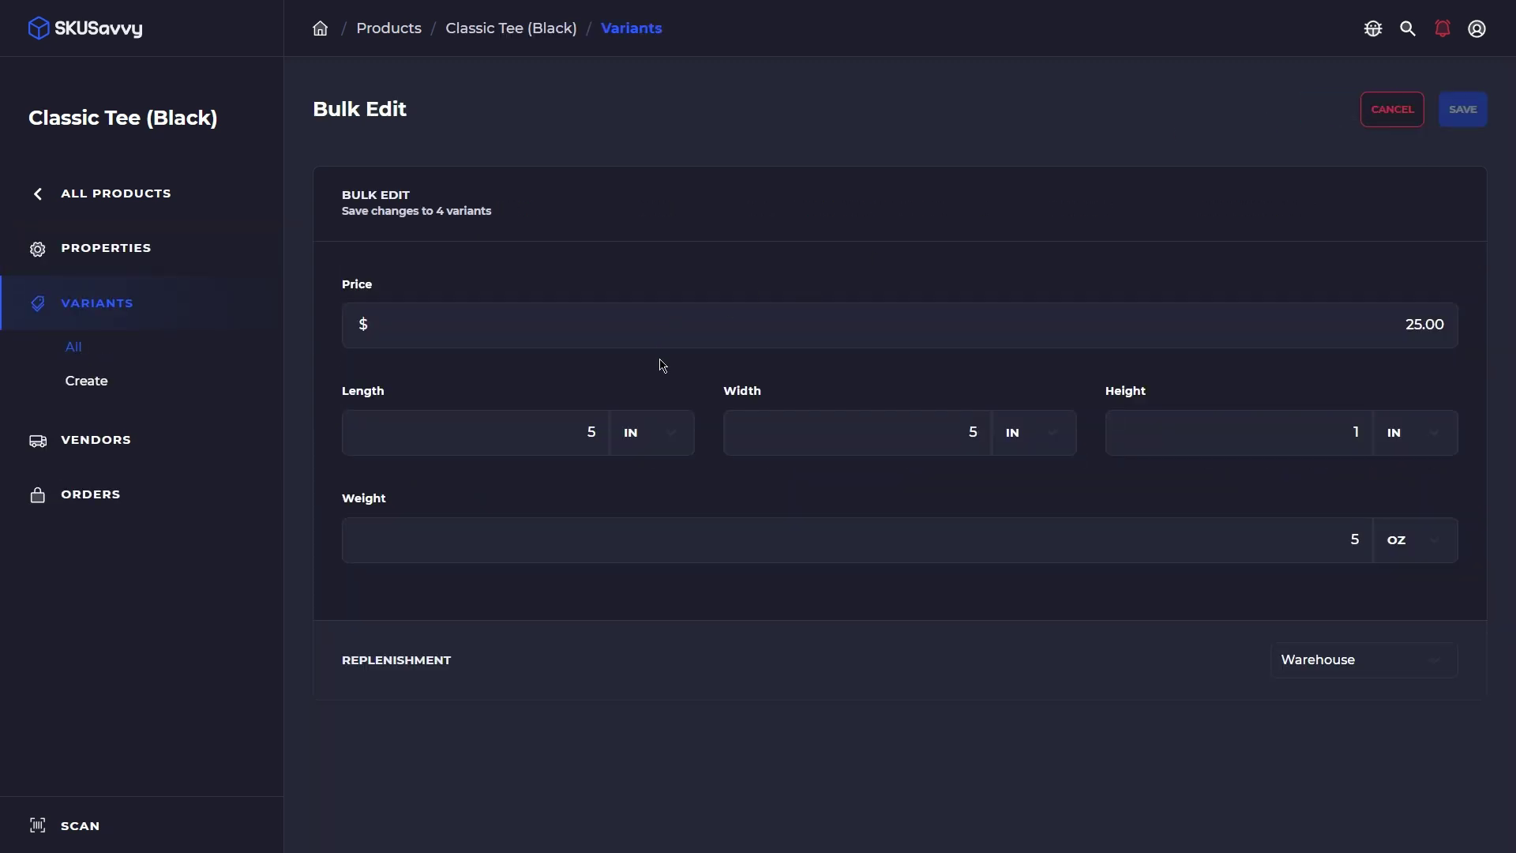
left_click(97, 200)
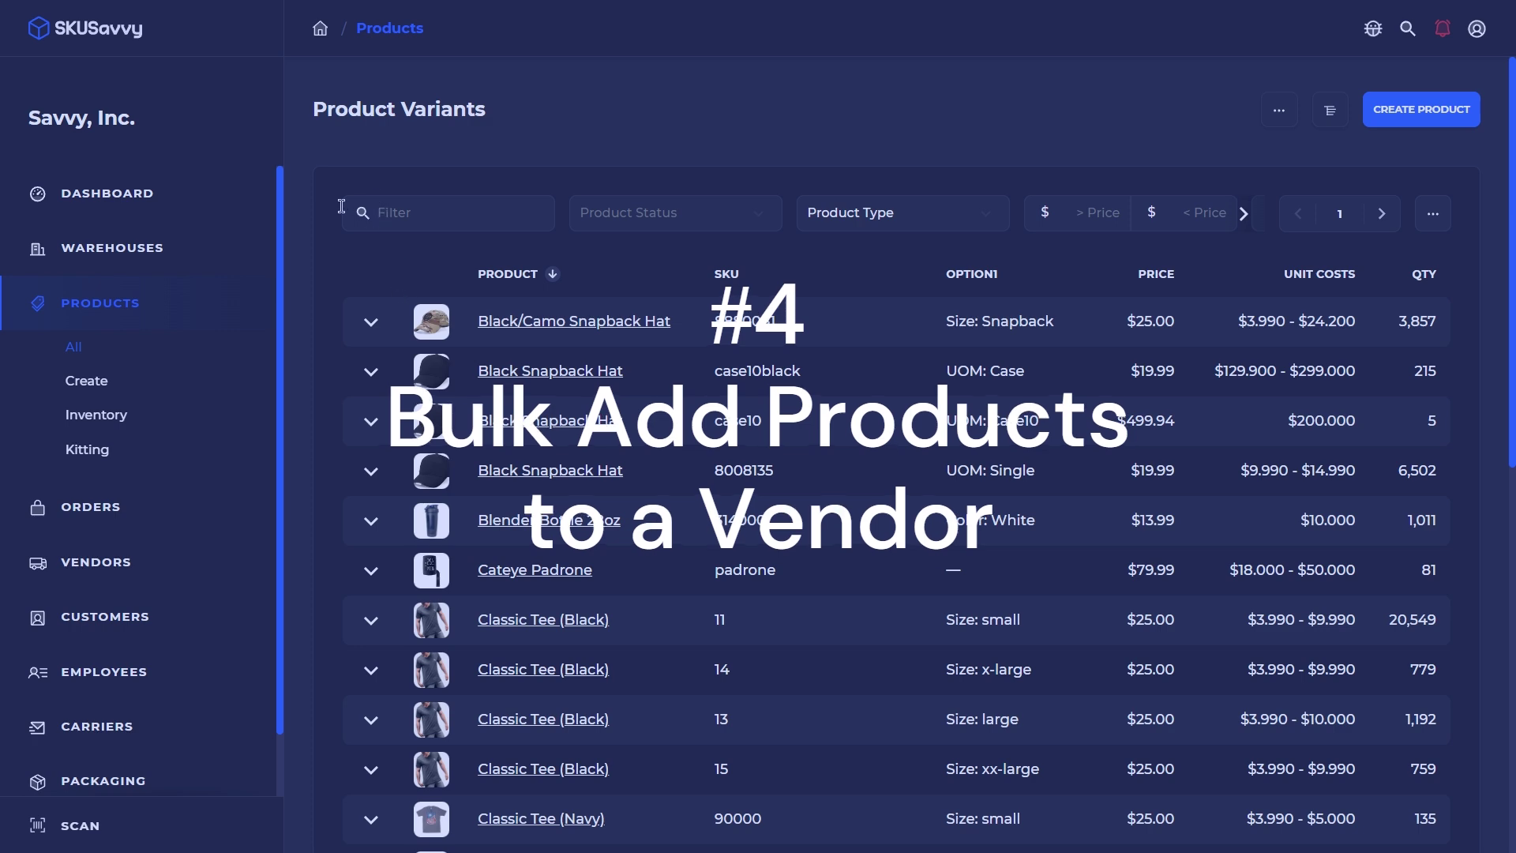
Open vendor Ollys's Items page and scroll down to its product catalogue
left_click(141, 570)
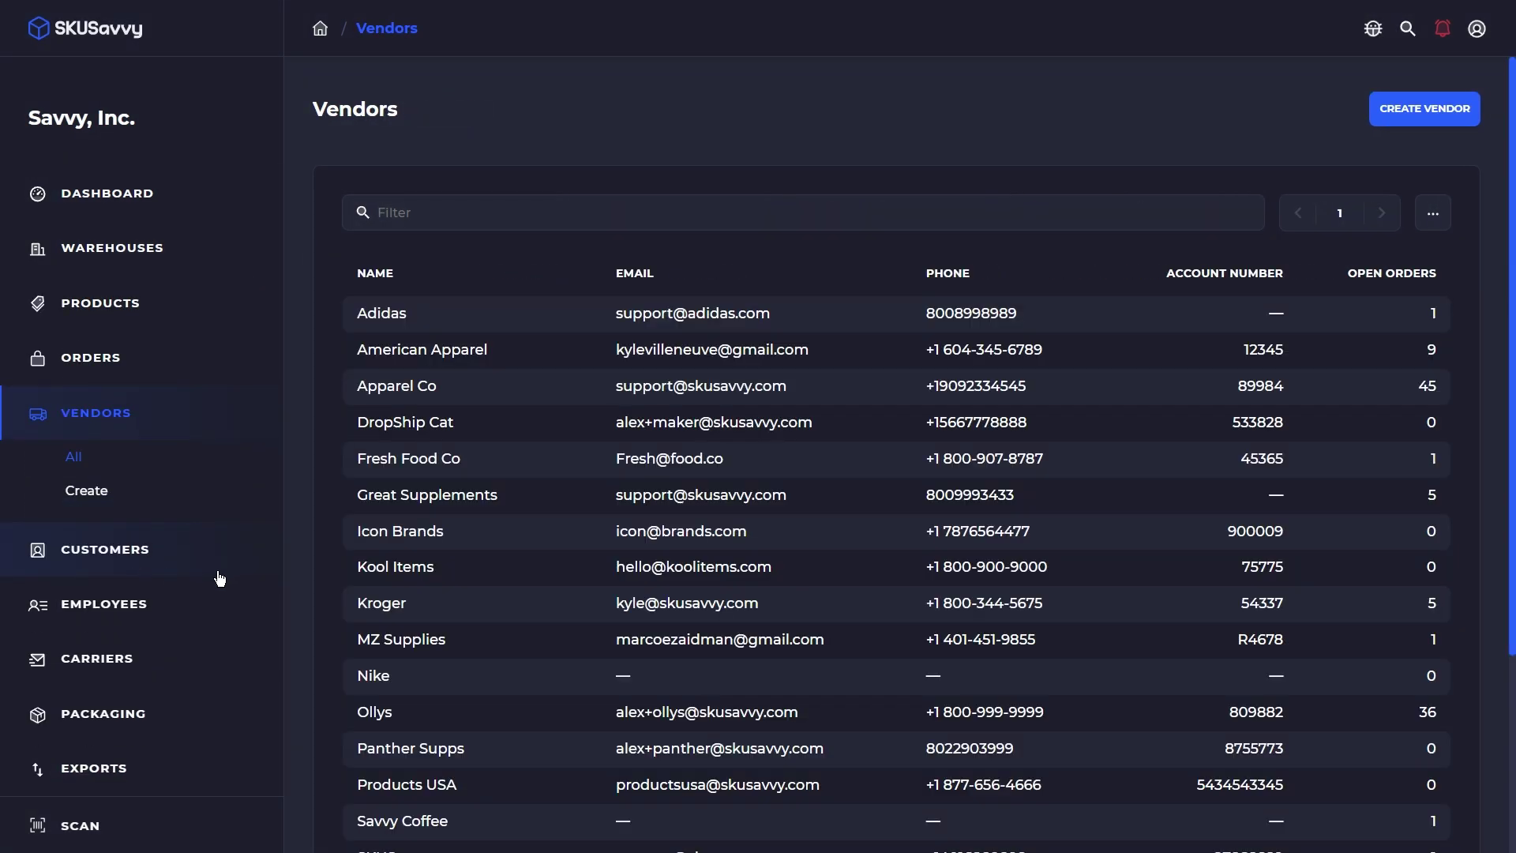
left_click(458, 718)
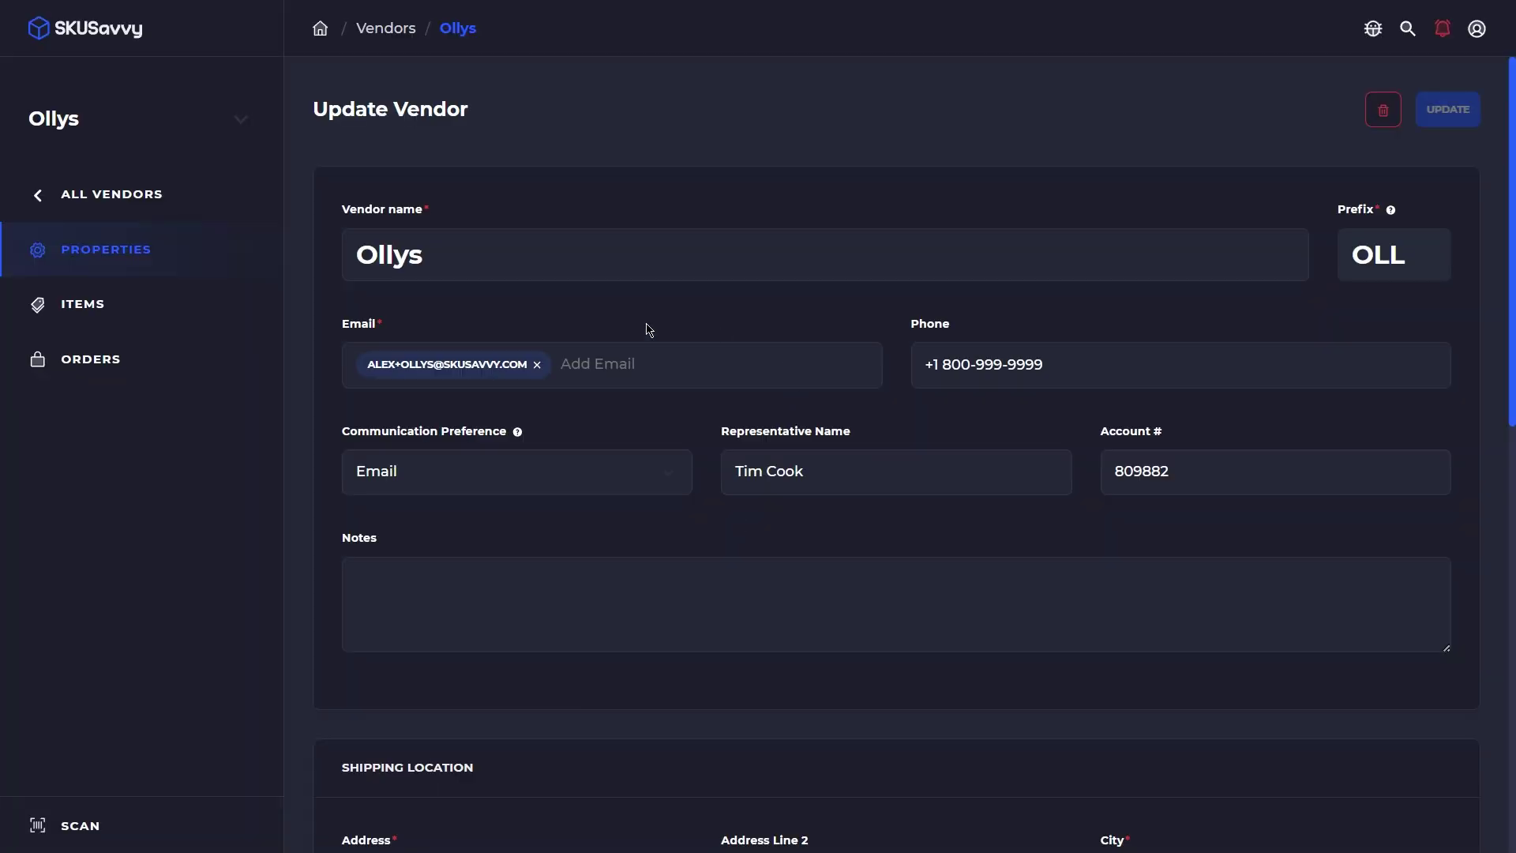
left_click(140, 315)
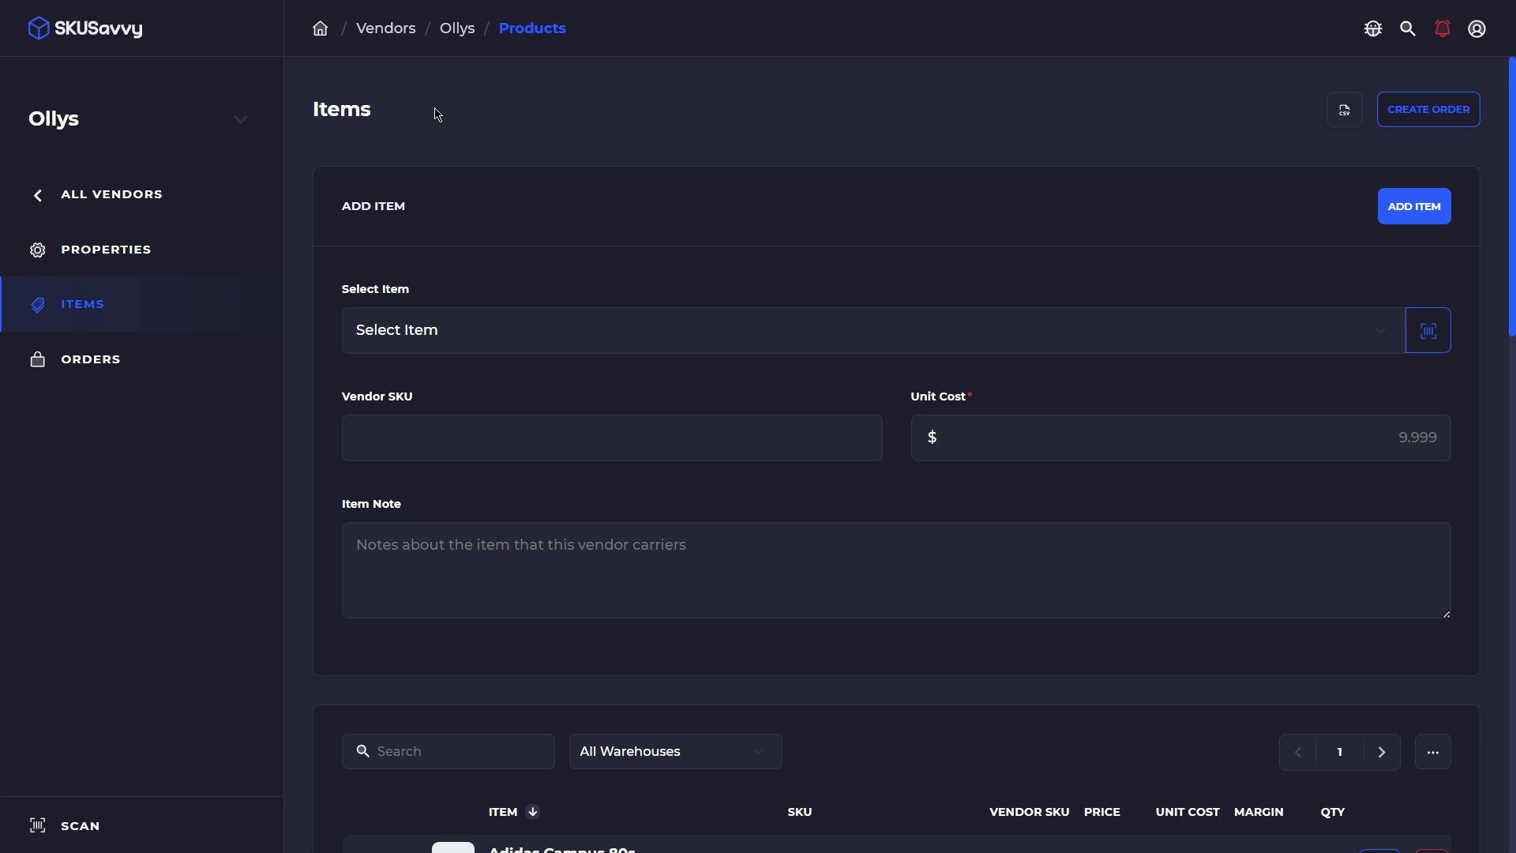
scroll(616, 447, "down", 6)
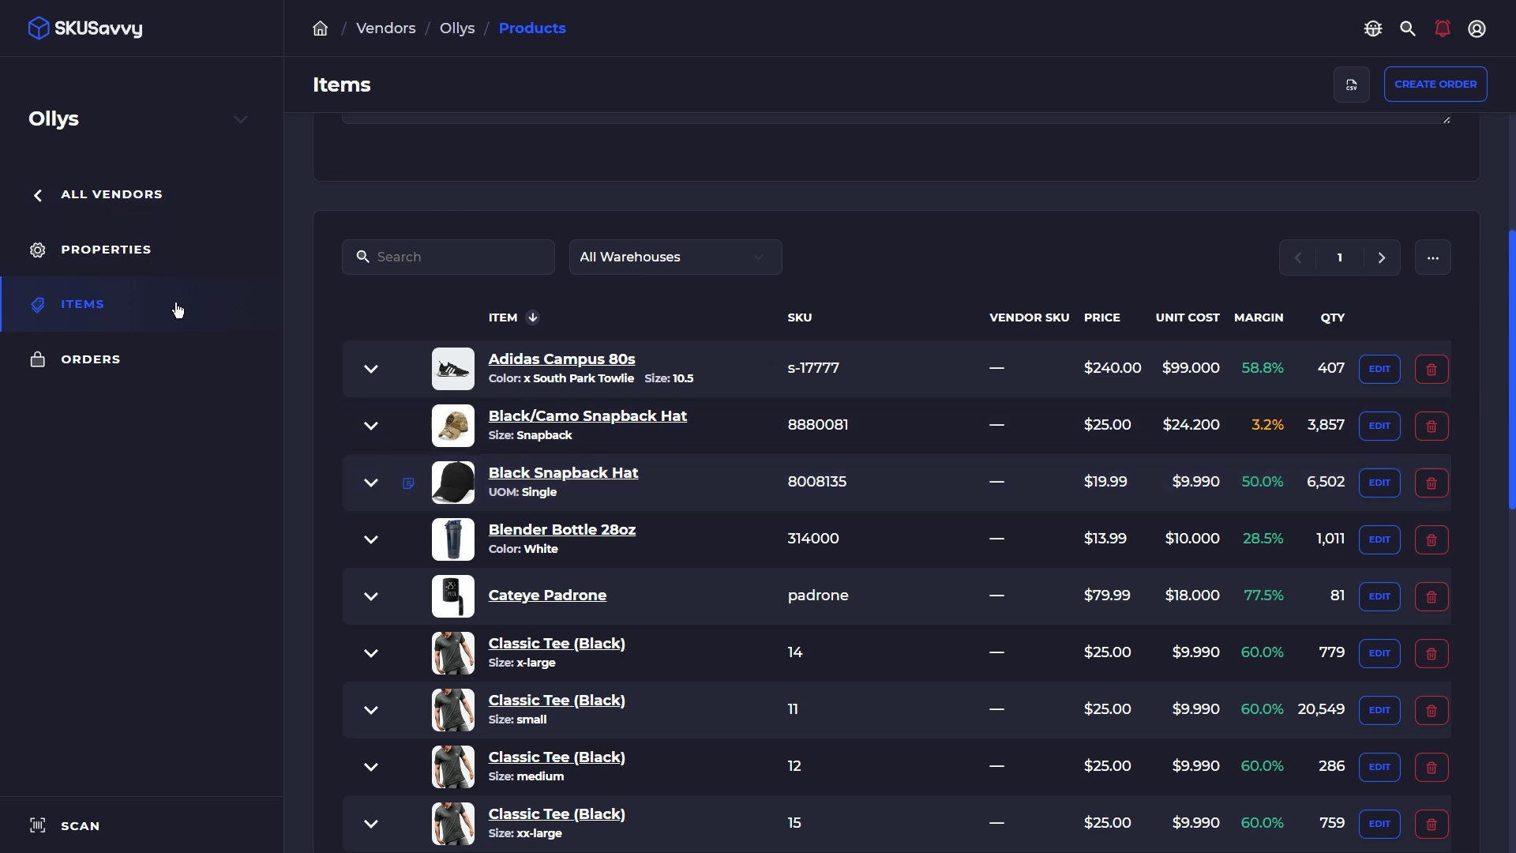
Start an Ollys purchase order for Savvy Warehouse showing all items, not only vendor items
left_click(134, 378)
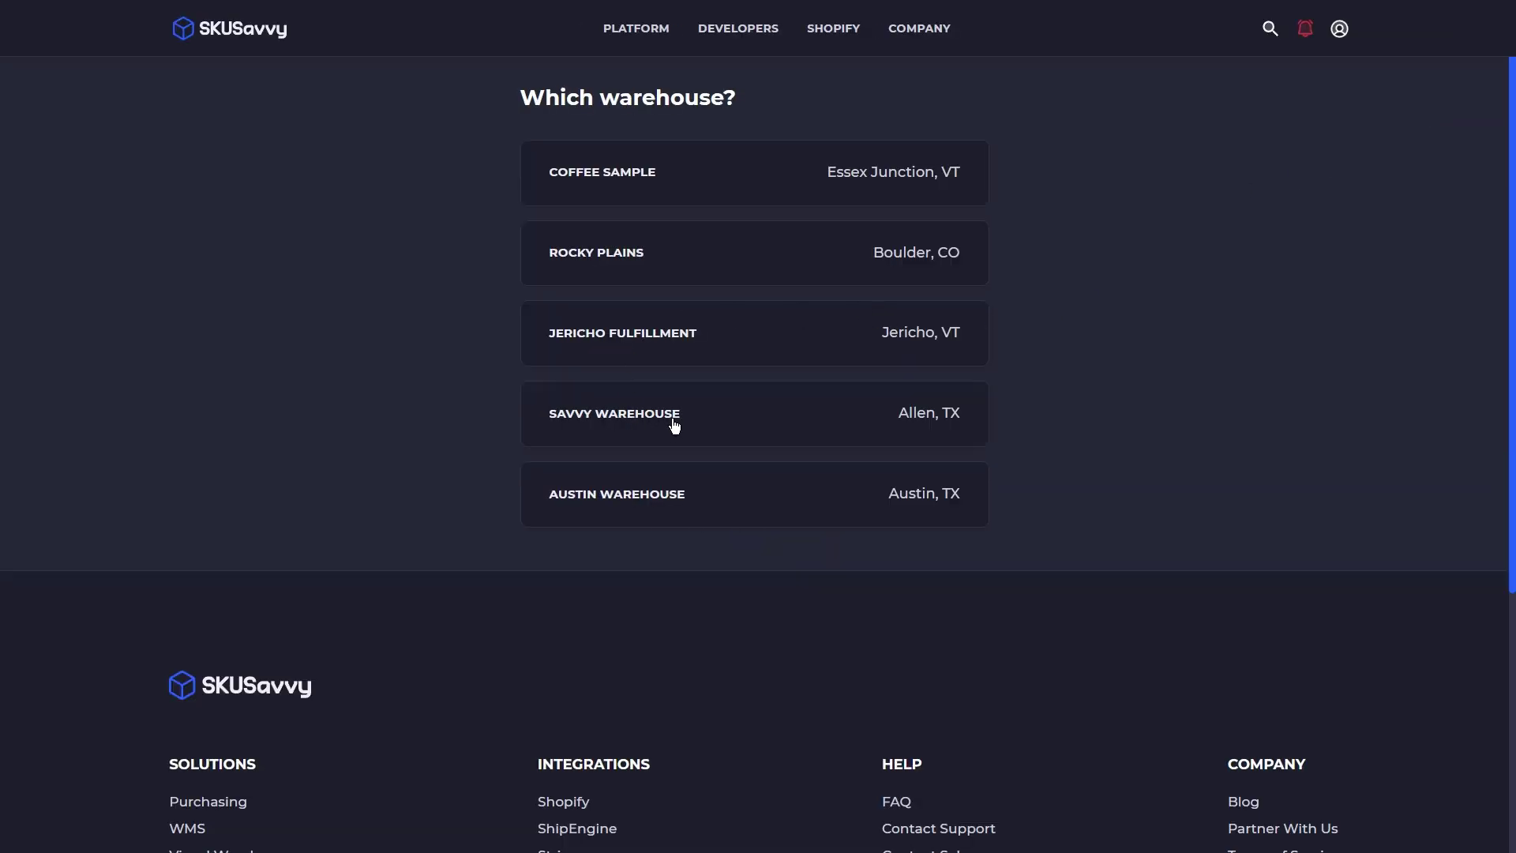
left_click(675, 422)
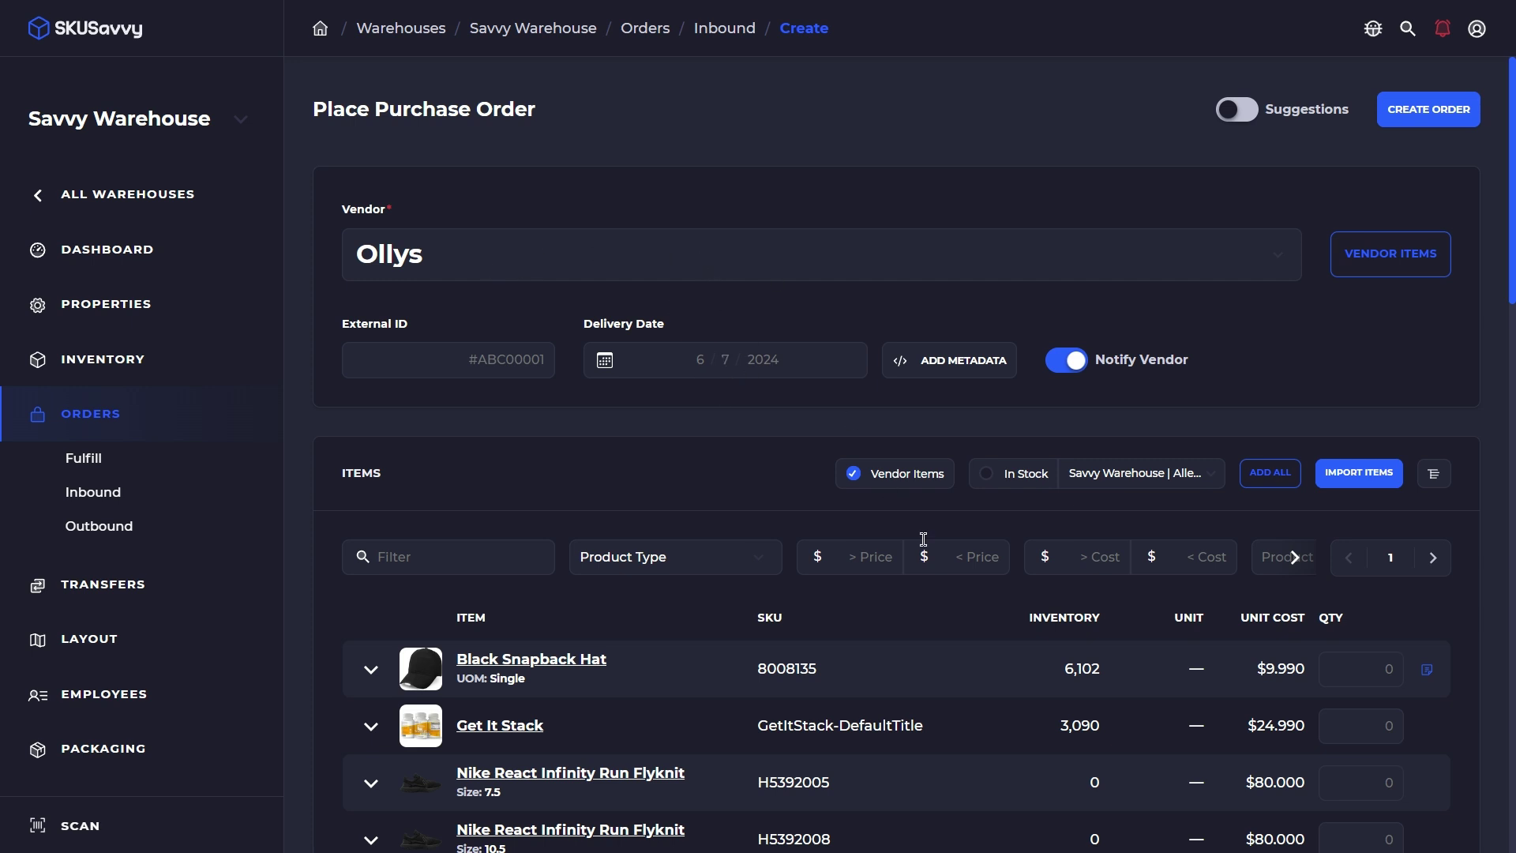
left_click(885, 477)
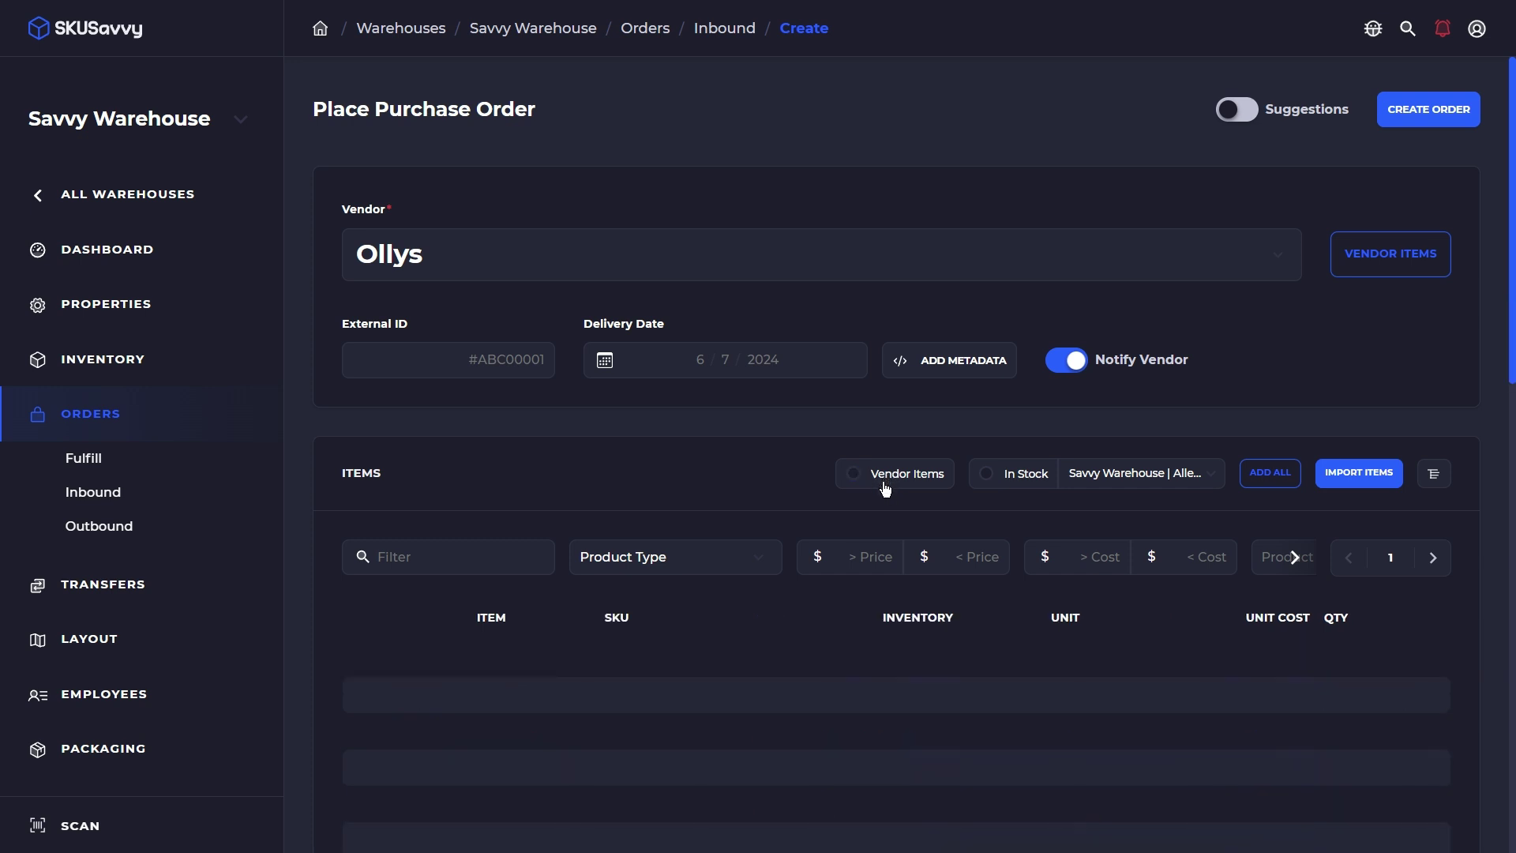
scroll(896, 513, "down", 3)
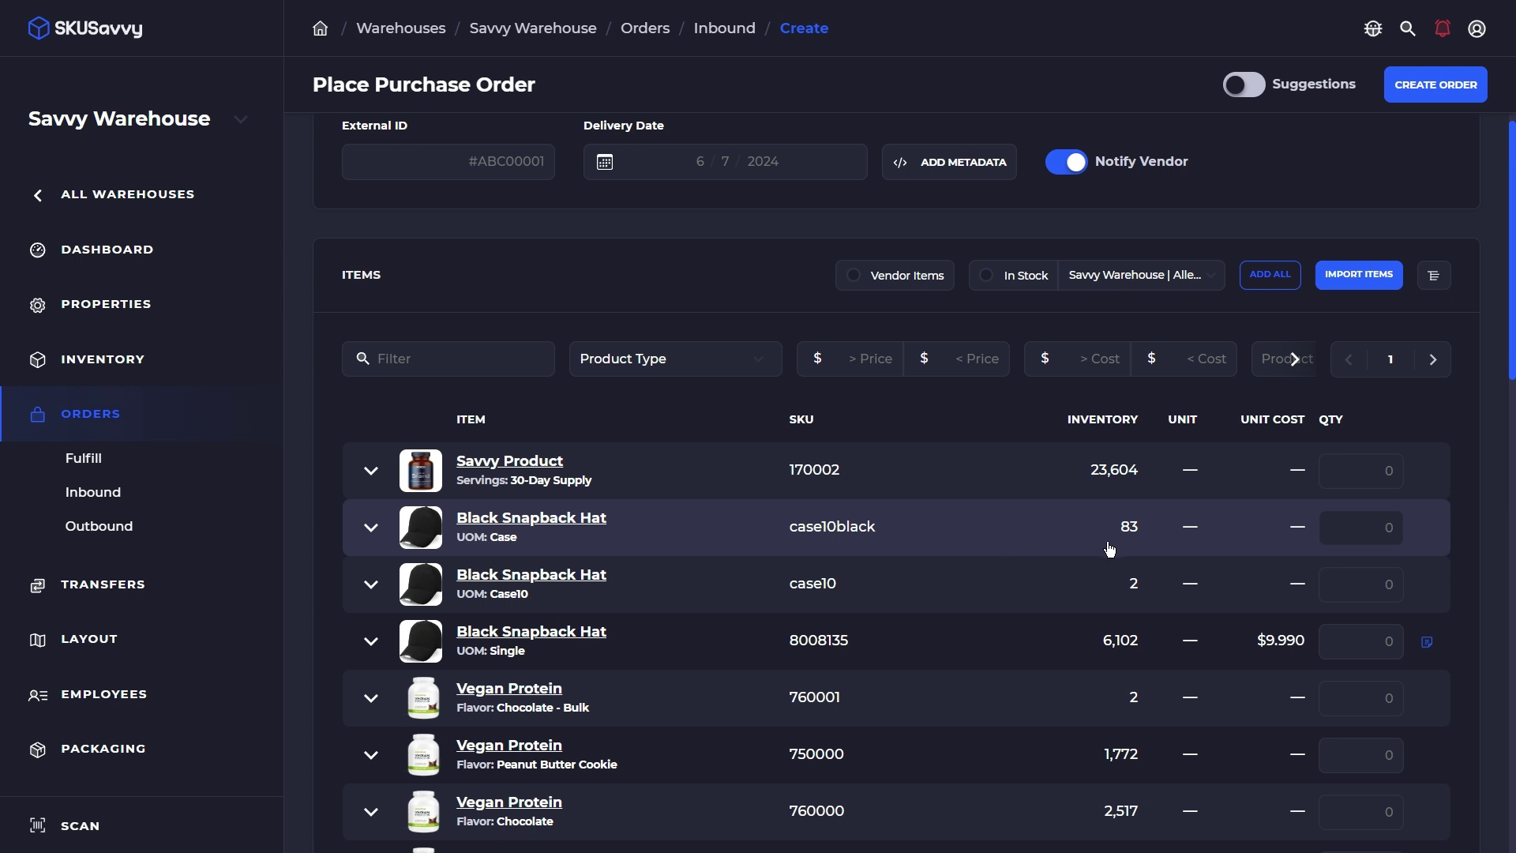
Order 4 of Savvy Product at a unit cost of 10.00
left_click(1365, 470)
type("4")
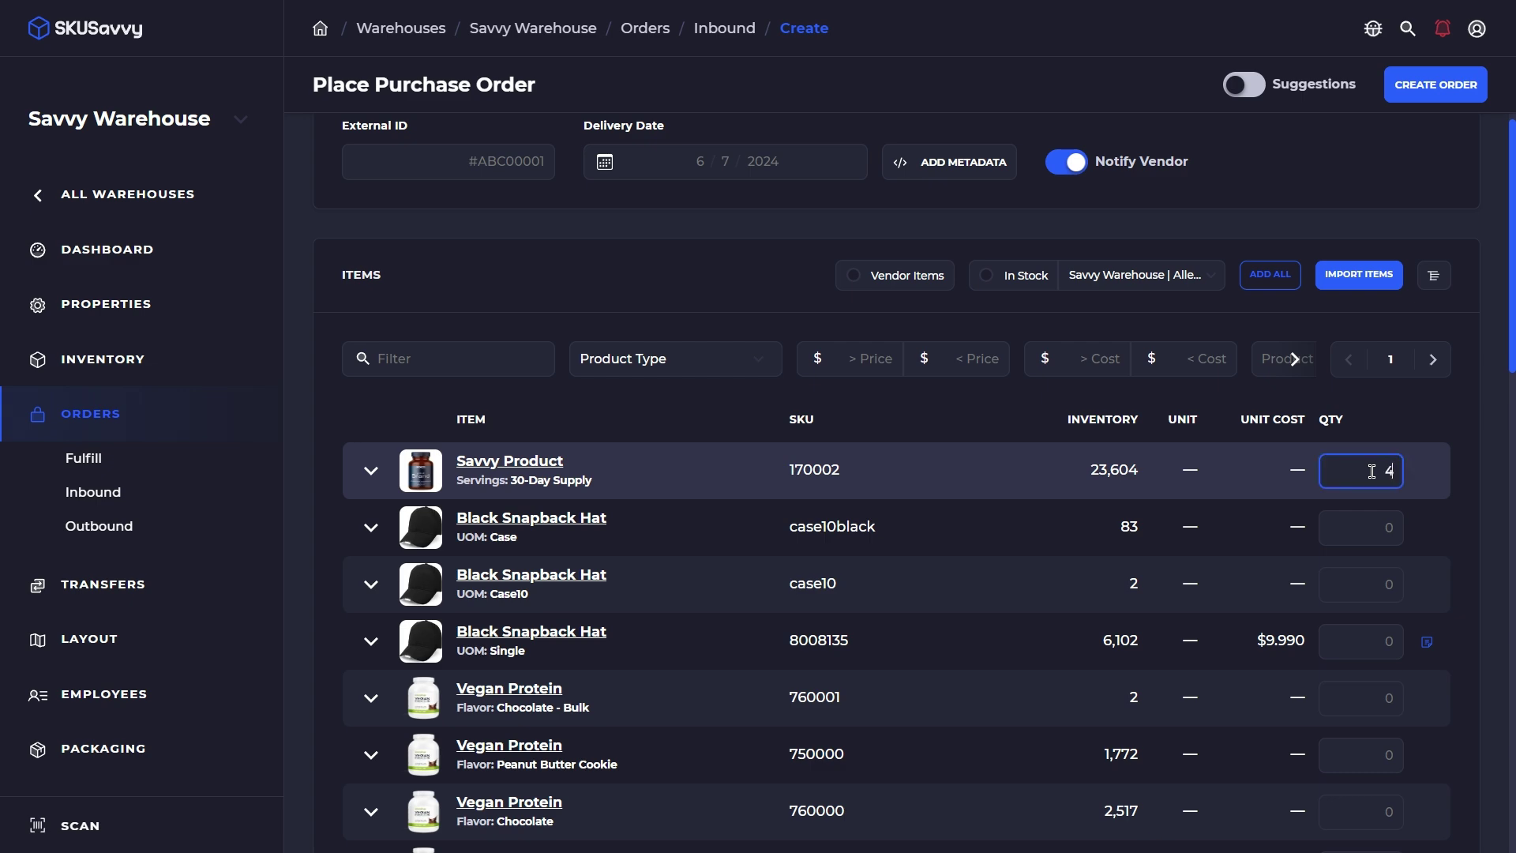
scroll(1205, 510, "down", 20)
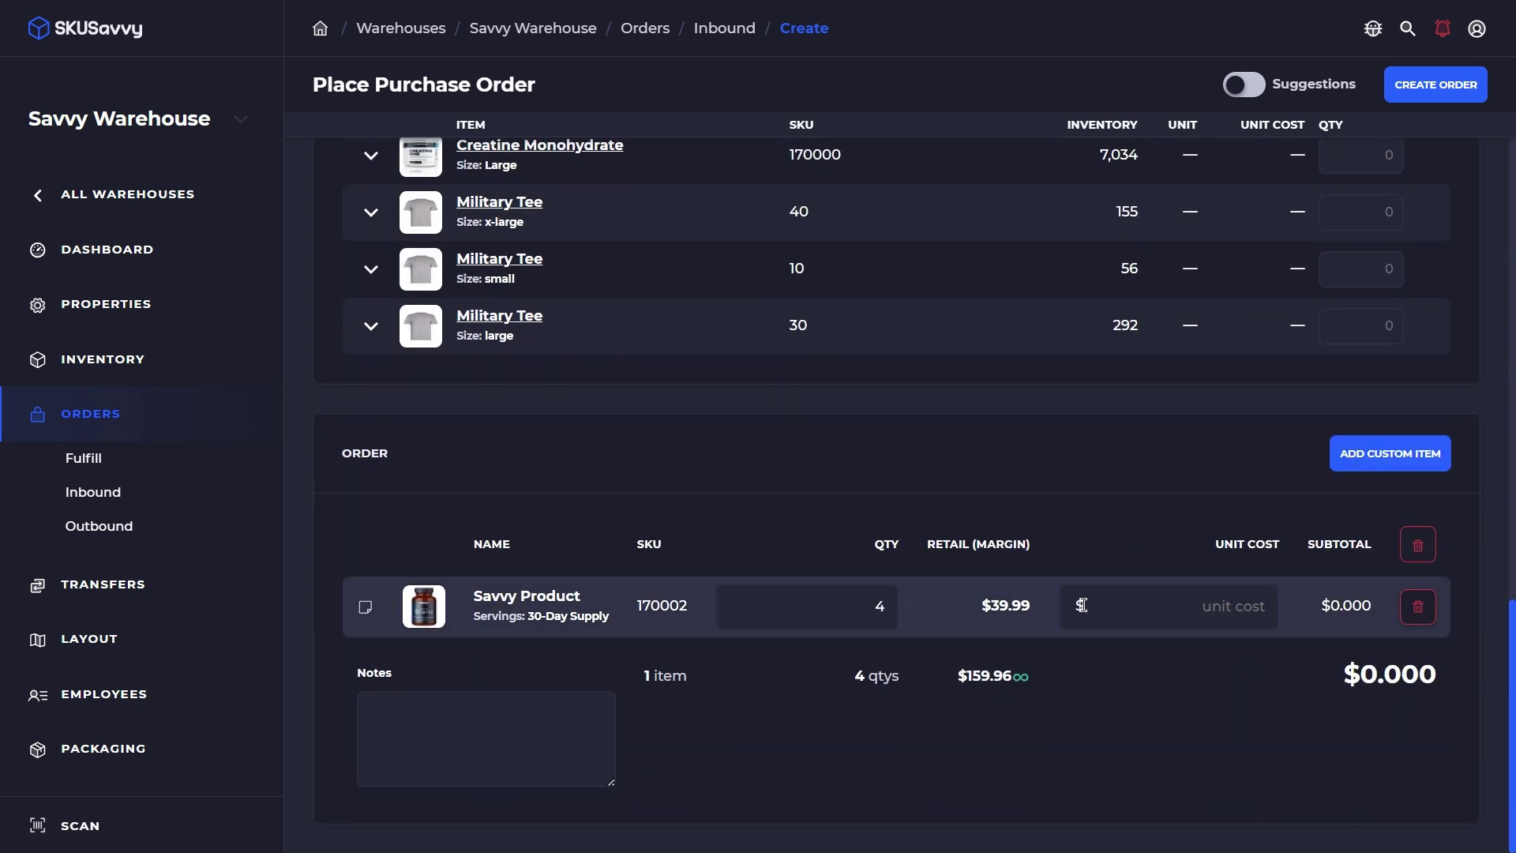
left_click(1142, 608)
type("10.00")
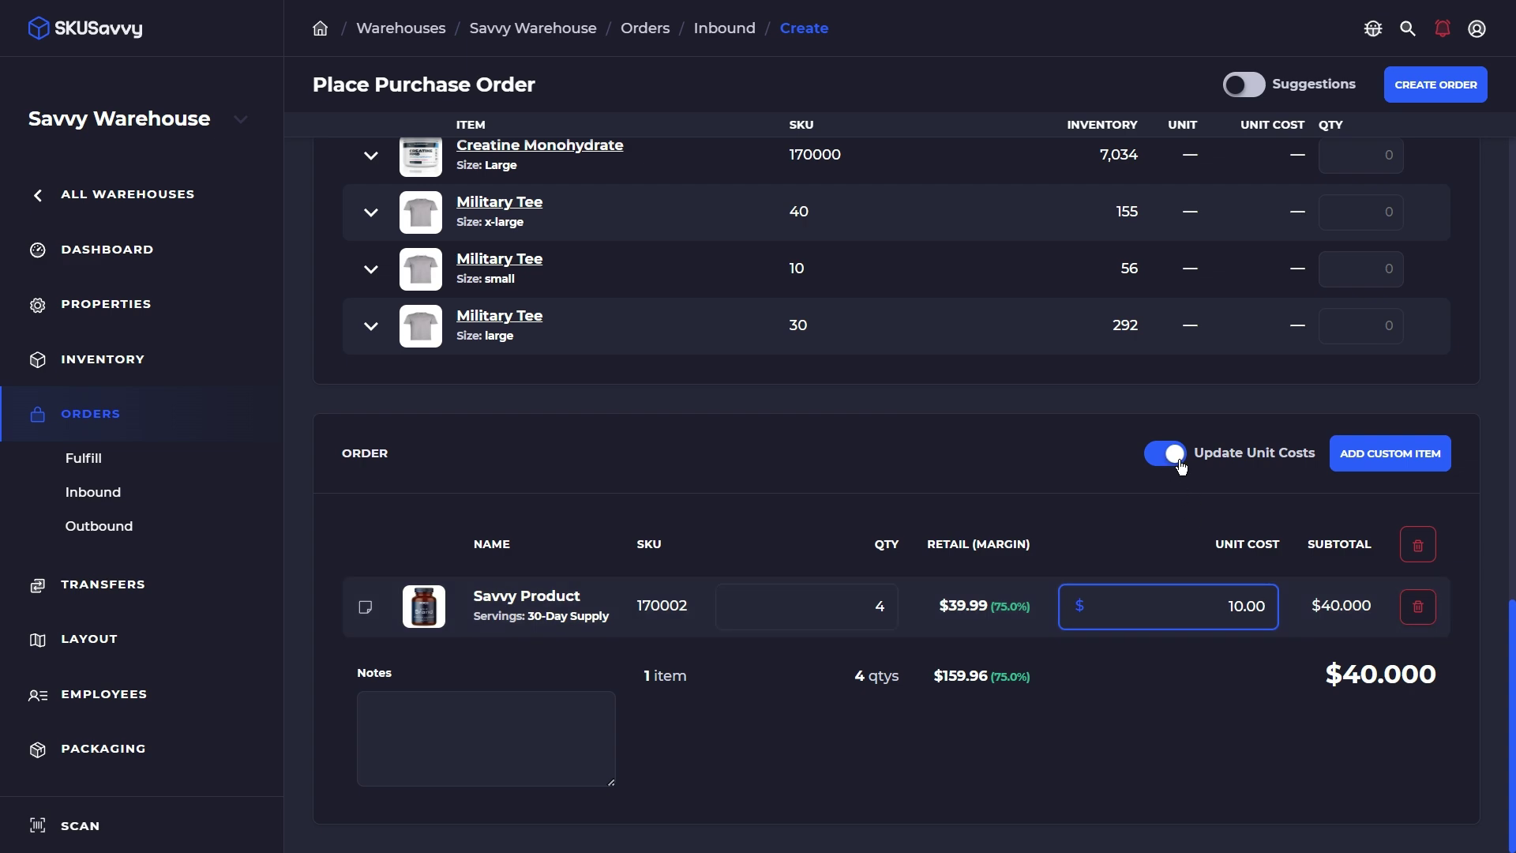
scroll(1194, 461, "up", 20)
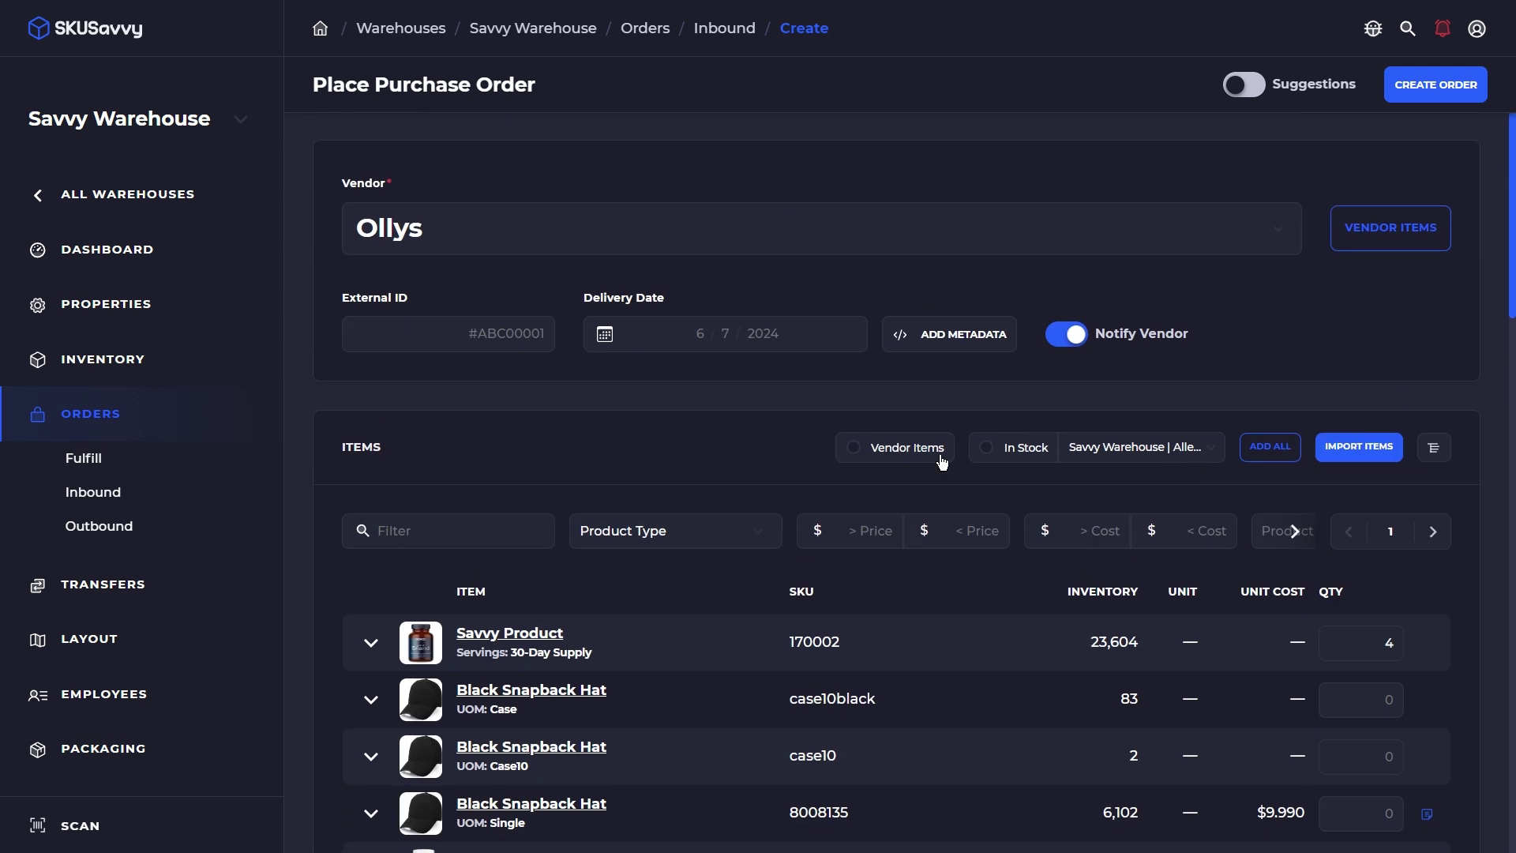
Open the Import Items page to load purchase order items from a file
left_click(1375, 451)
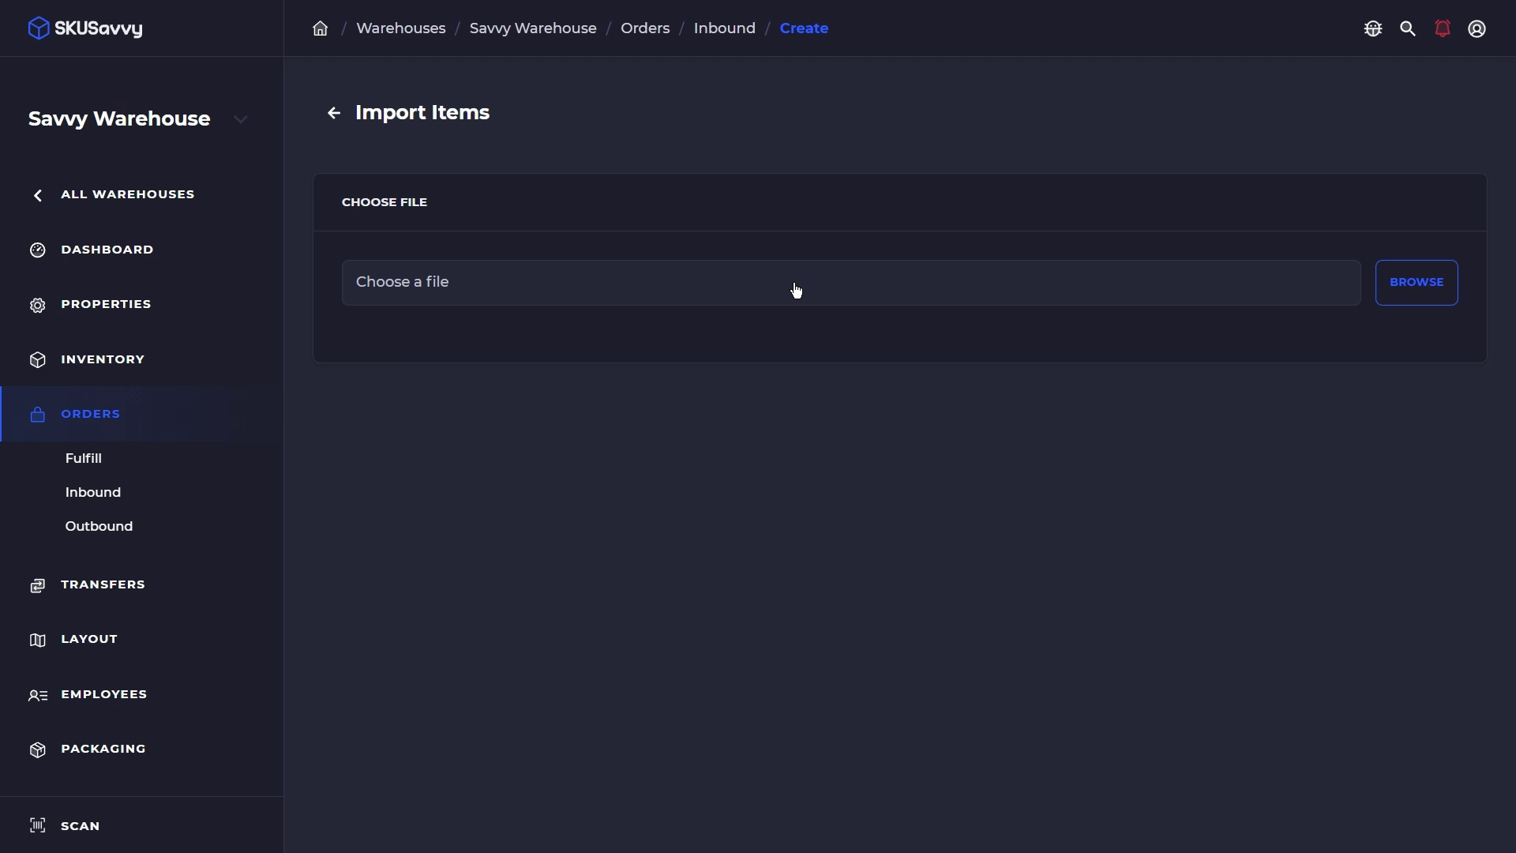
Discard the unsaved Ollys purchase order and open Austin Warehouse's Level 1 layout
left_click(645, 31)
left_click(845, 123)
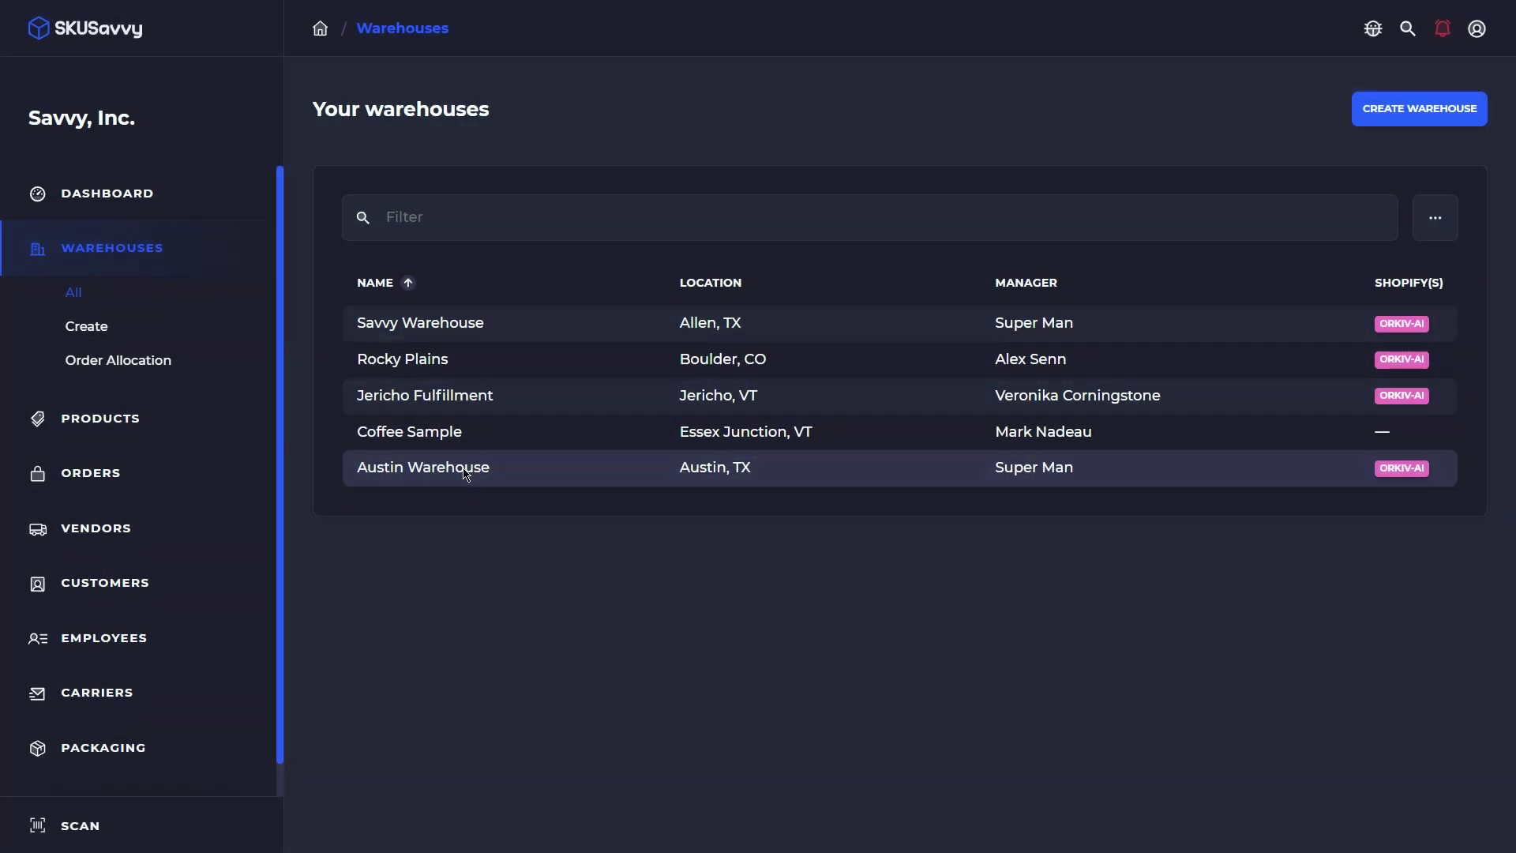
left_click(442, 467)
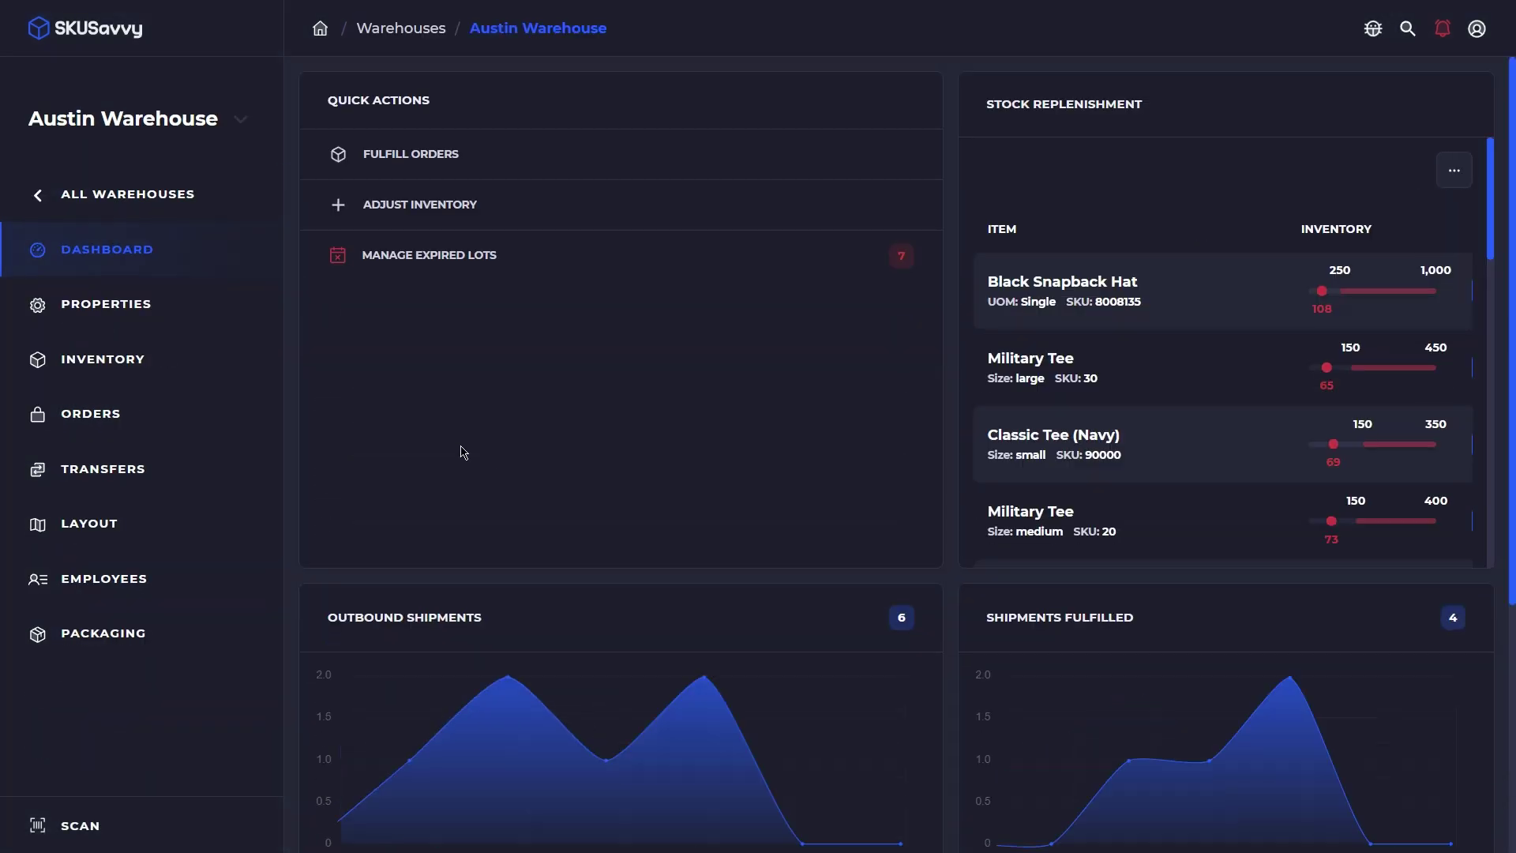
In the Austin Warehouse layout editor, draw a new rectangle beside Receiving and select it
left_click(131, 536)
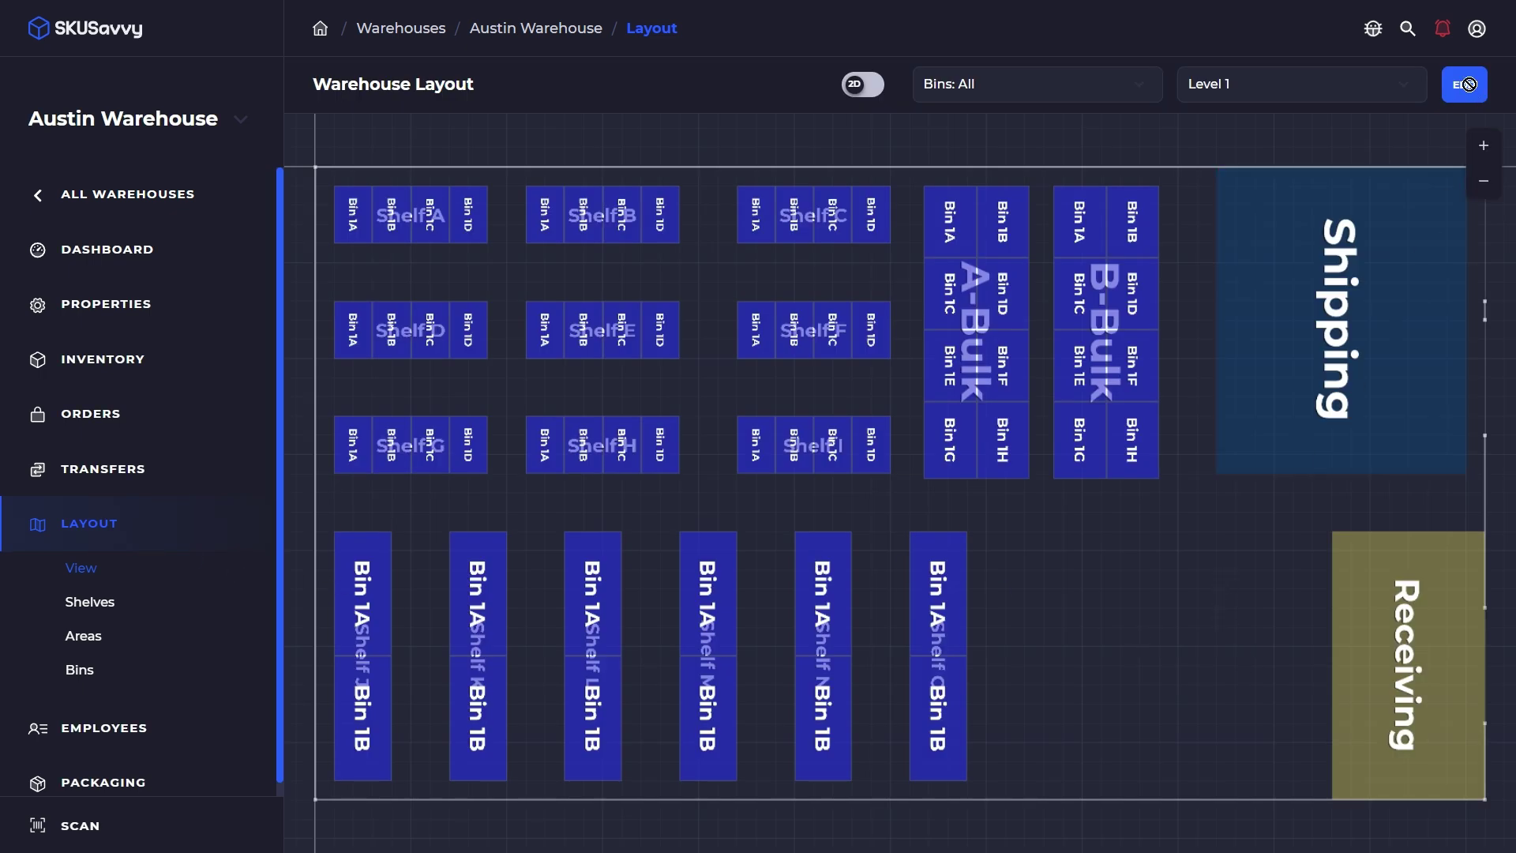
left_click(1465, 84)
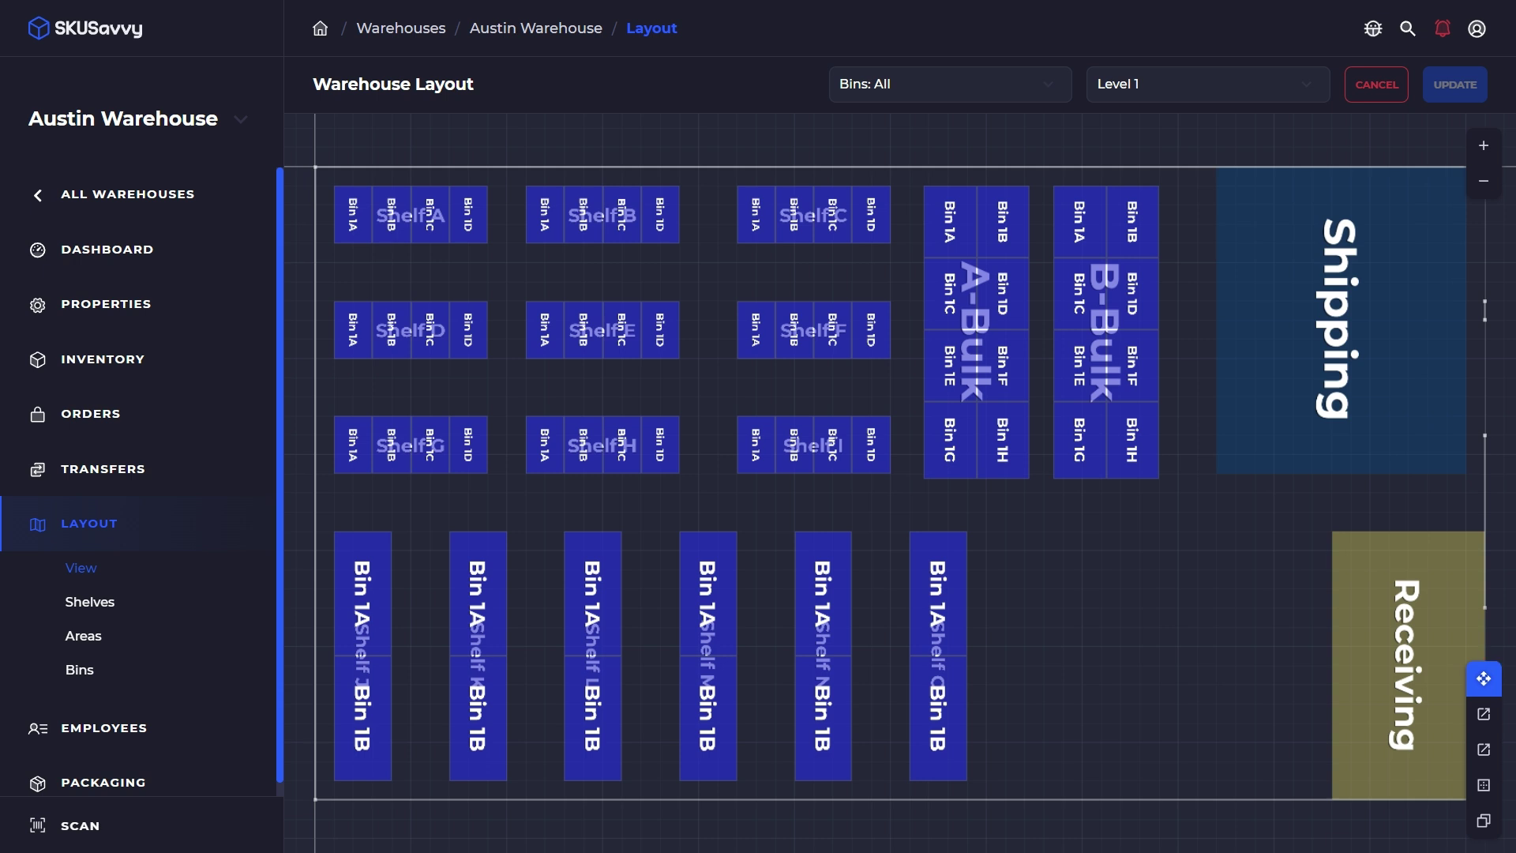
left_click(1484, 714)
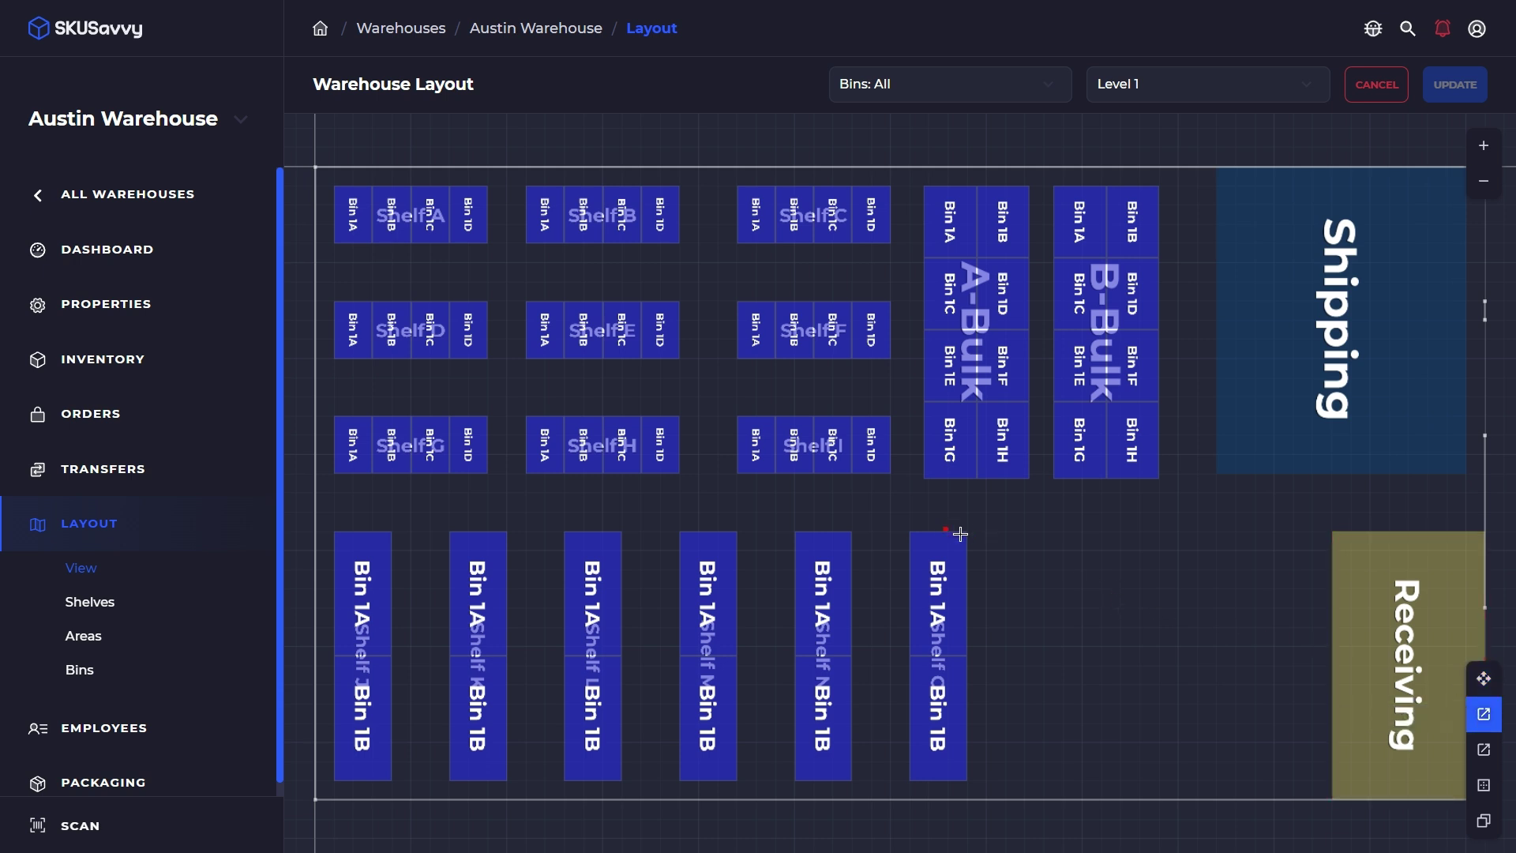
left_click_drag(1002, 528, 1308, 781)
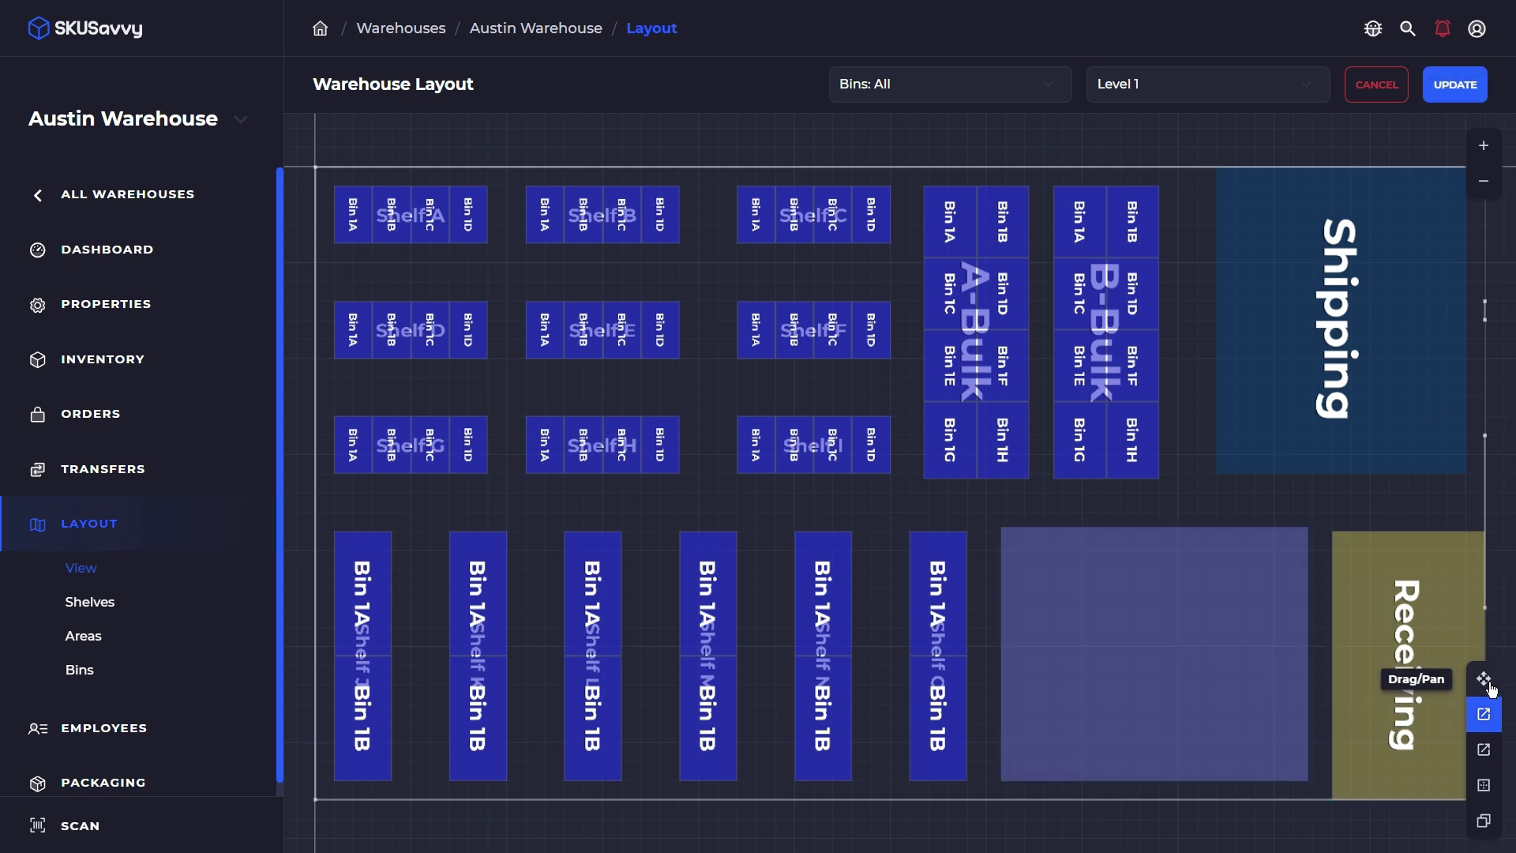
left_click(1484, 679)
left_click(1245, 643)
Generate a 4-row by 5-column grid of 20 bins on the new shelf
left_click(1484, 821)
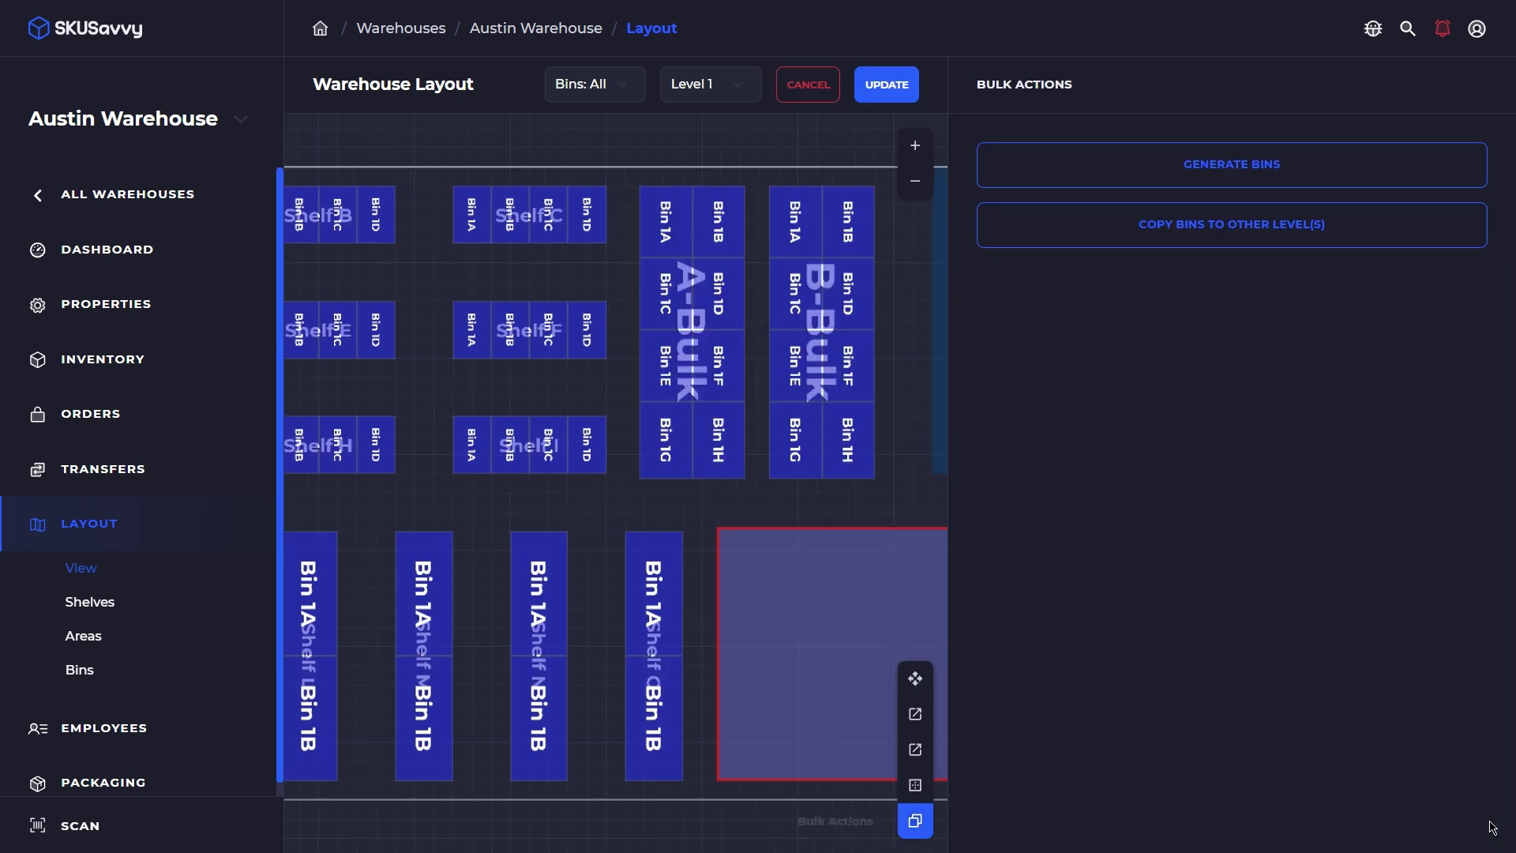
left_click_drag(900, 482, 572, 298)
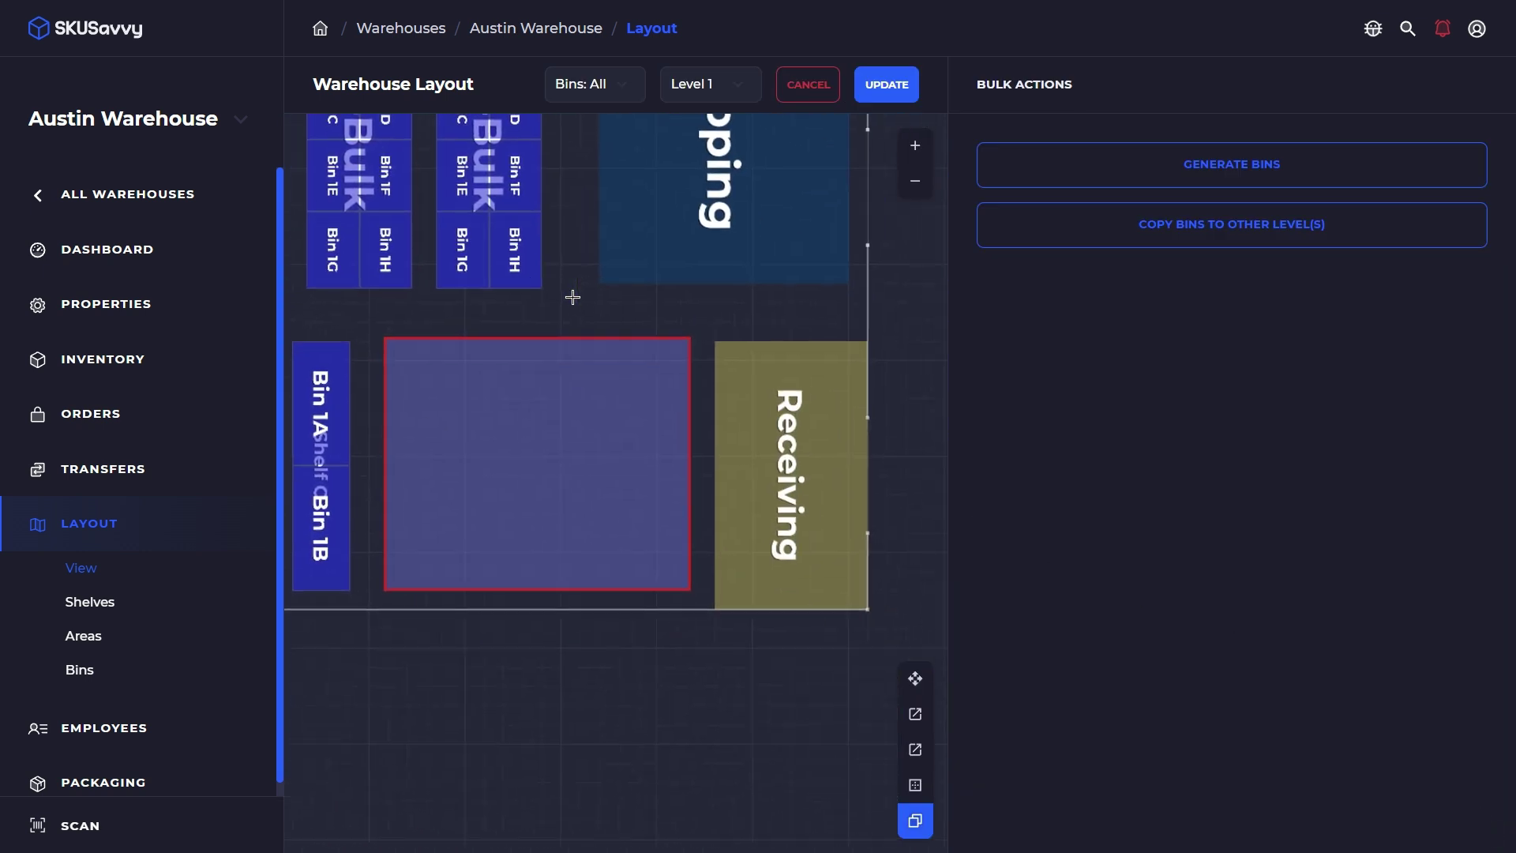
left_click(1232, 167)
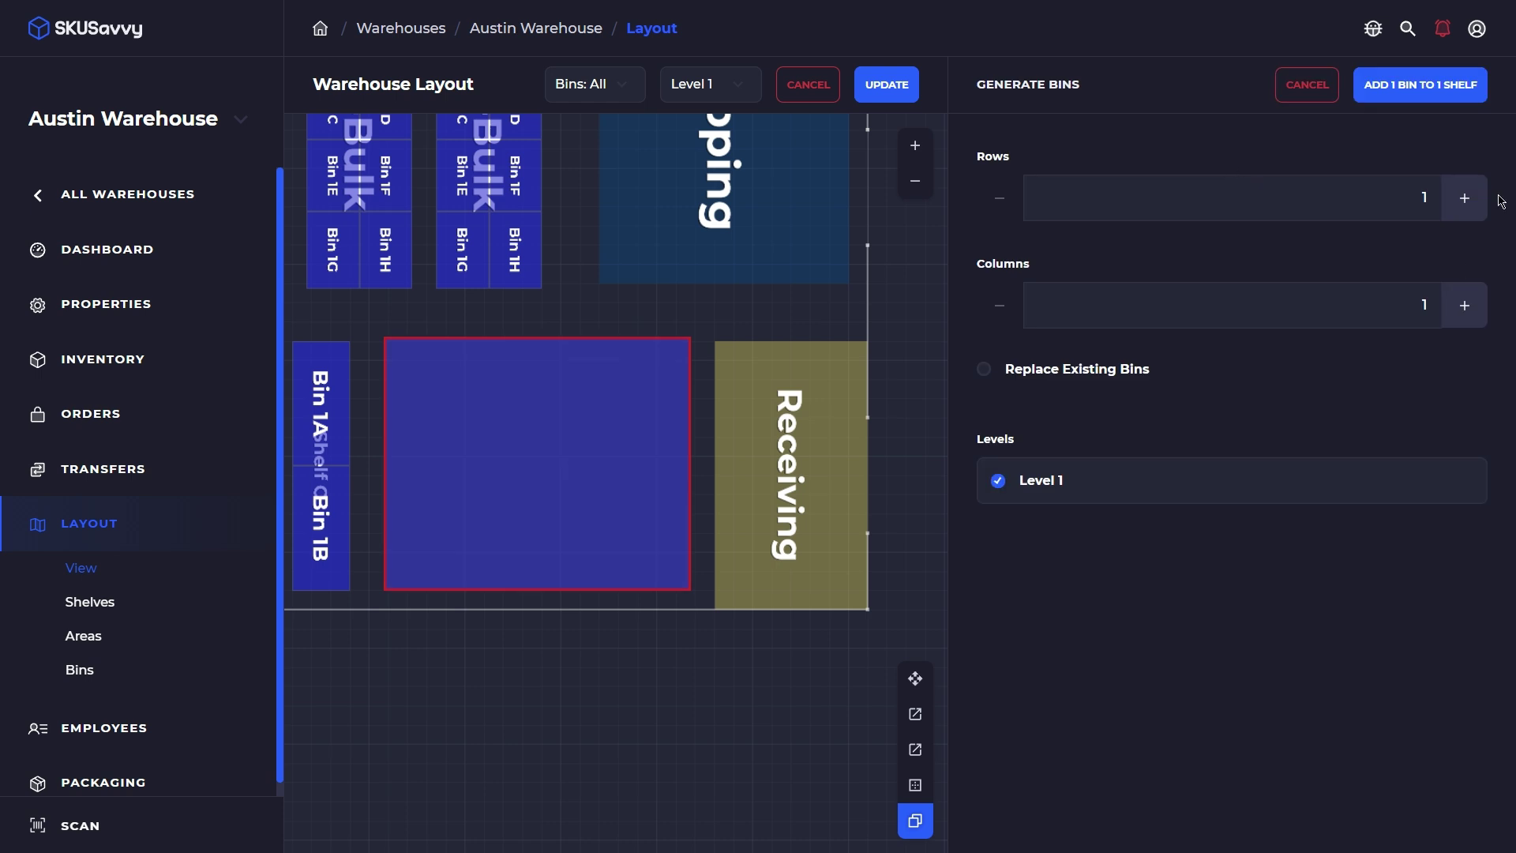
left_click(1465, 201)
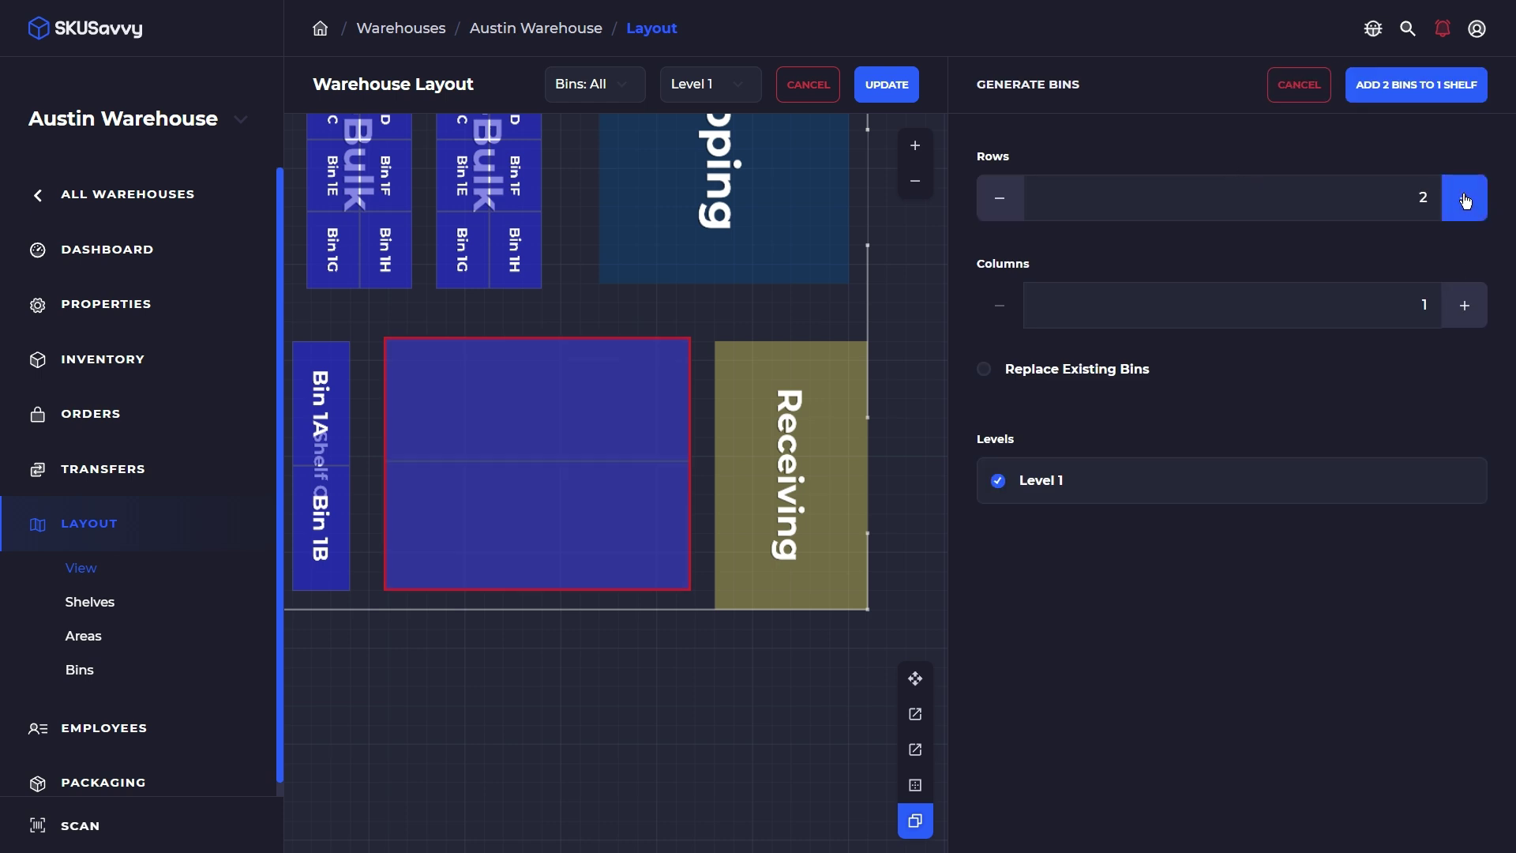
left_click(1465, 200)
left_click(1469, 304)
left_click(1468, 304)
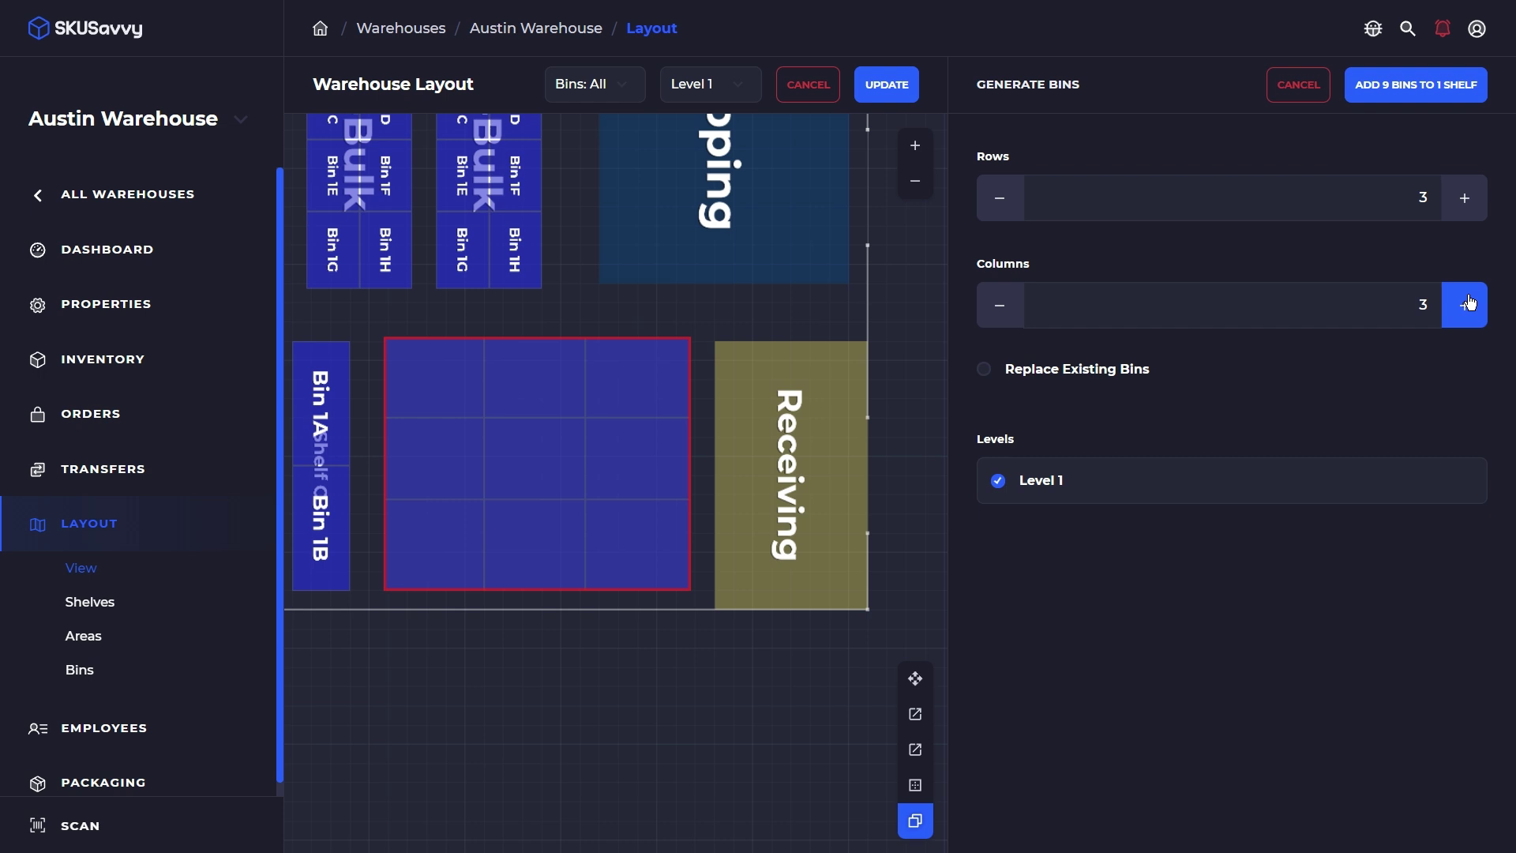
left_click(1469, 304)
left_click(1468, 304)
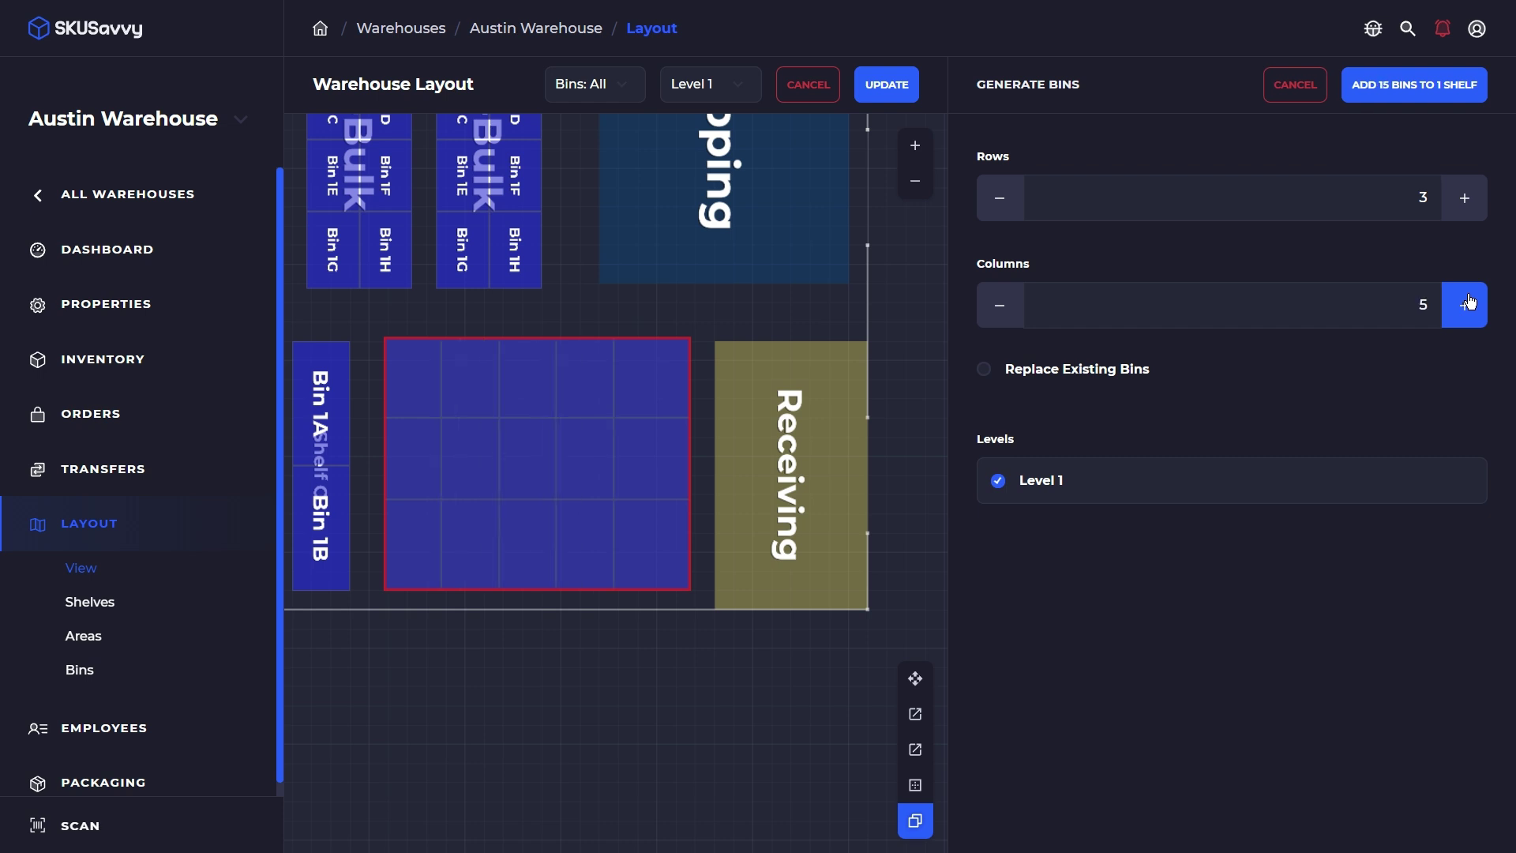
left_click(1455, 205)
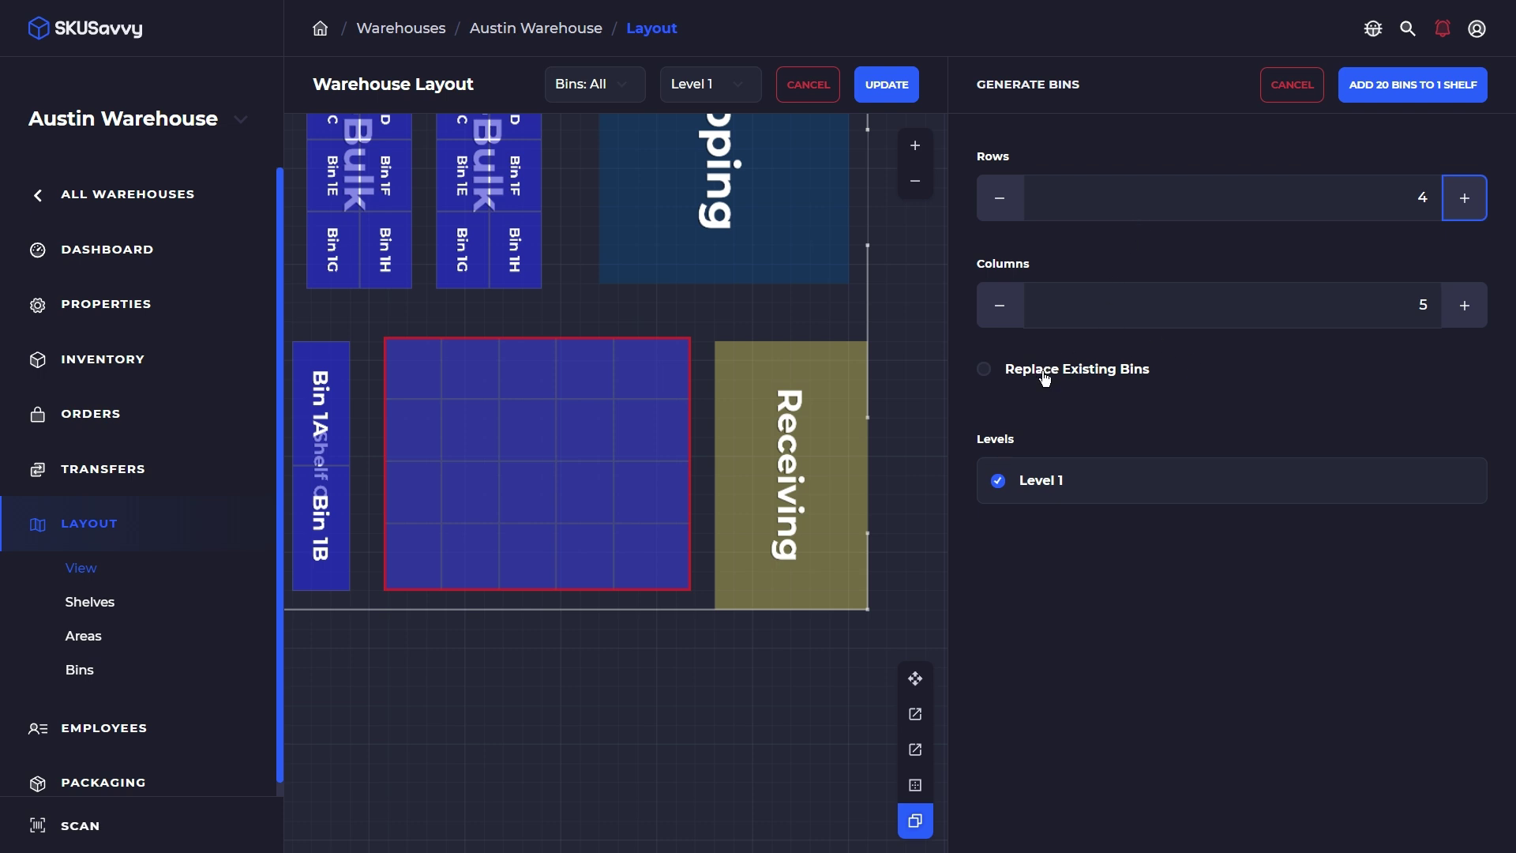
left_click(915, 678)
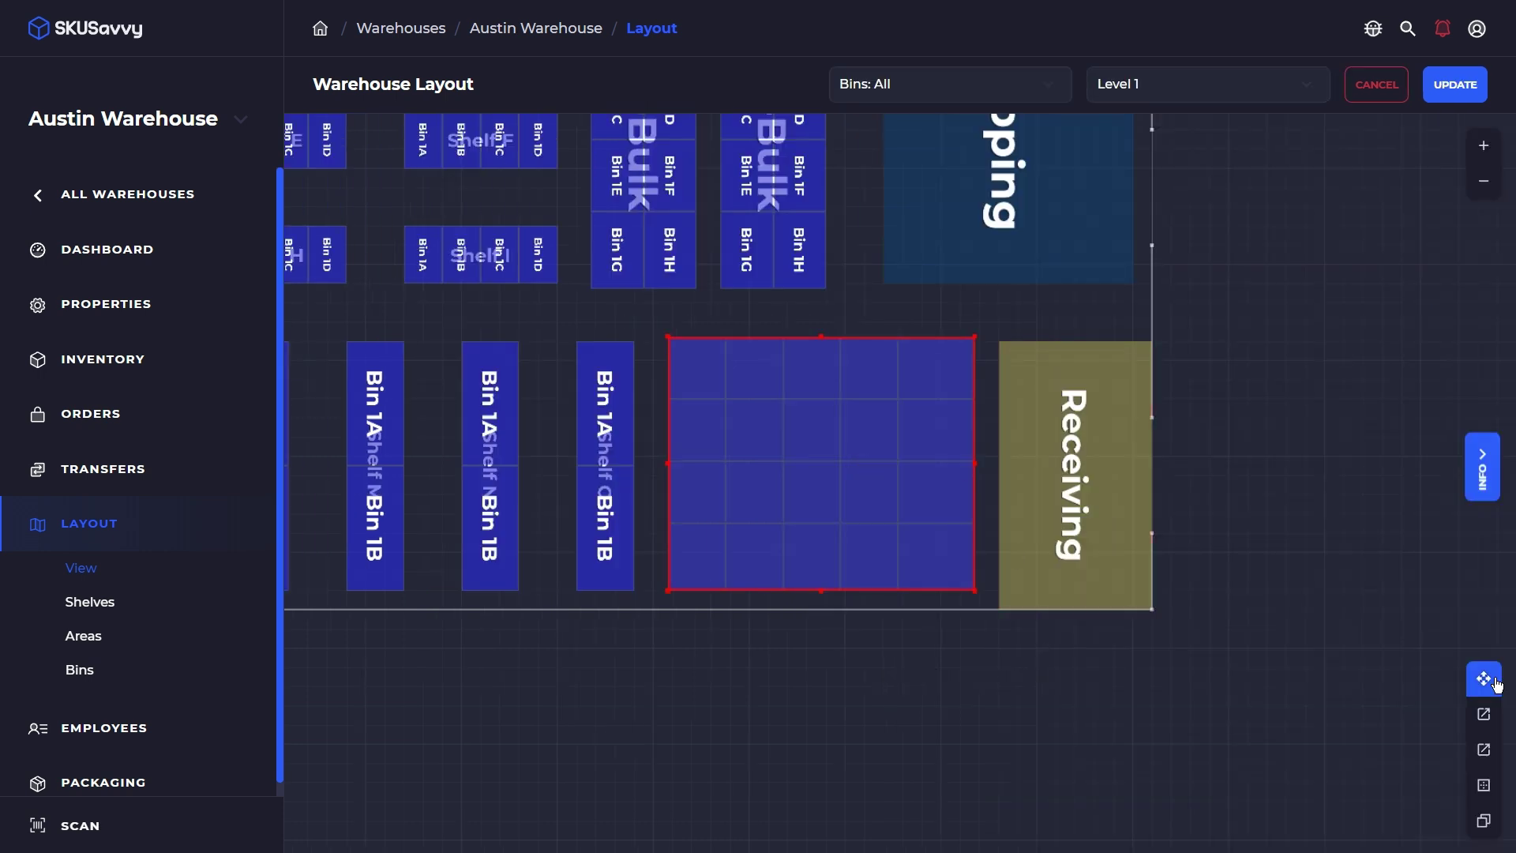
Name the new shelf A and set it to 4 levels
left_click(1481, 474)
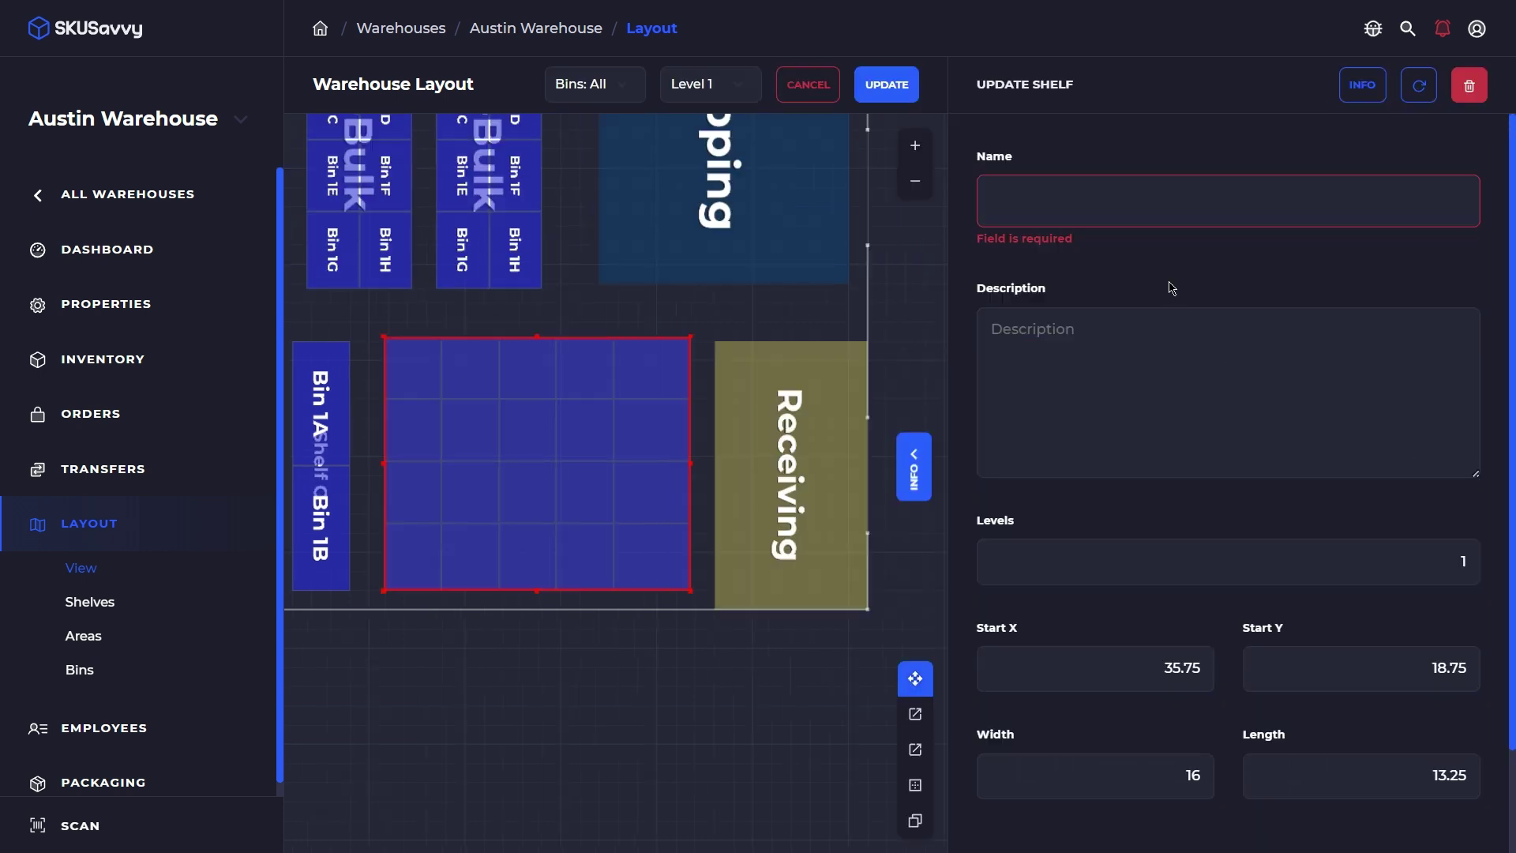
left_click(1151, 198)
type("A")
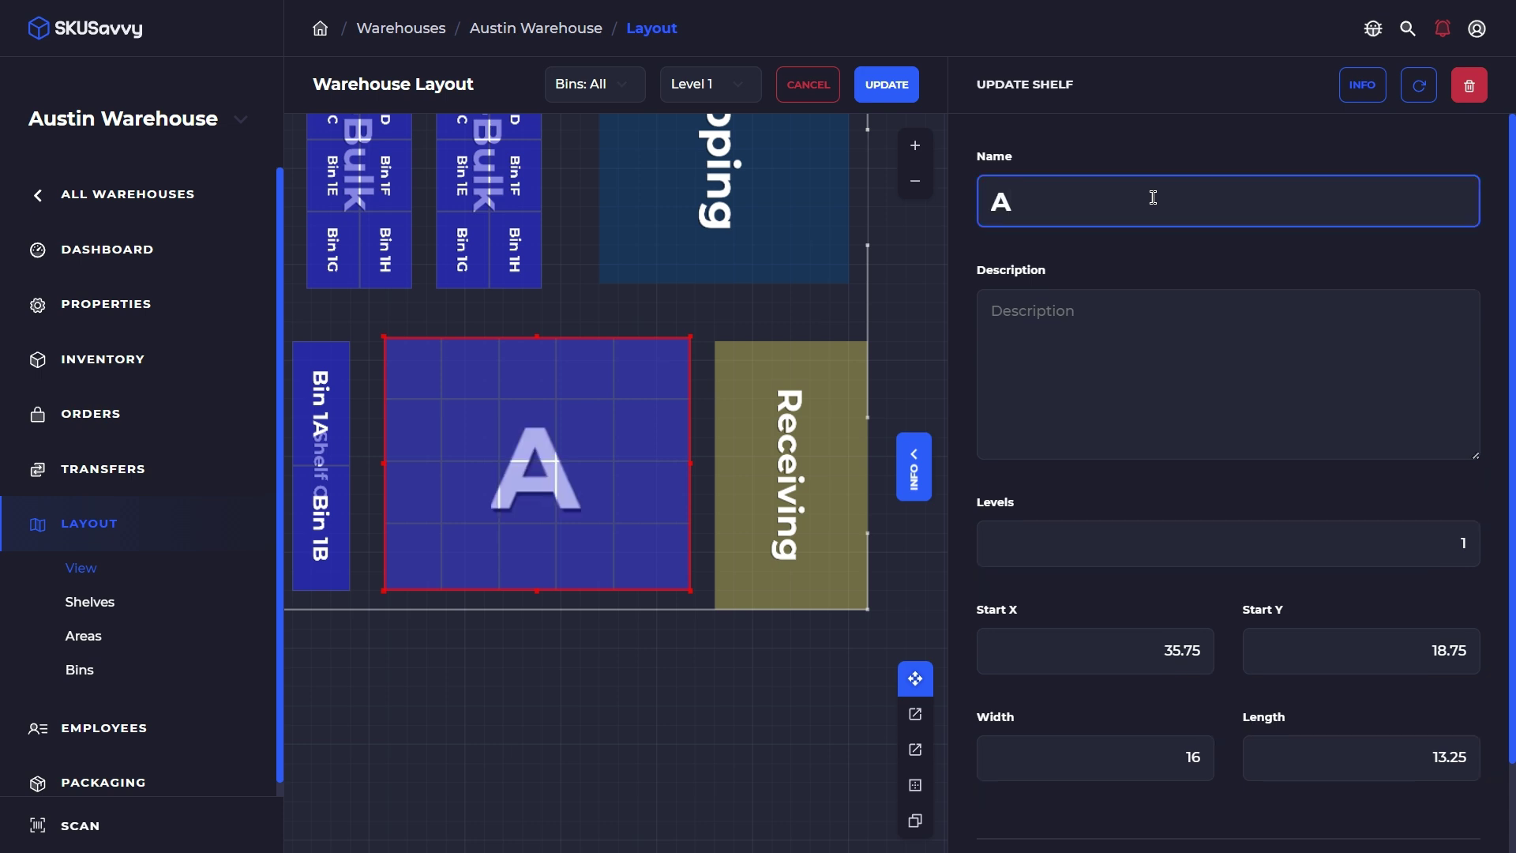
left_click(1377, 542)
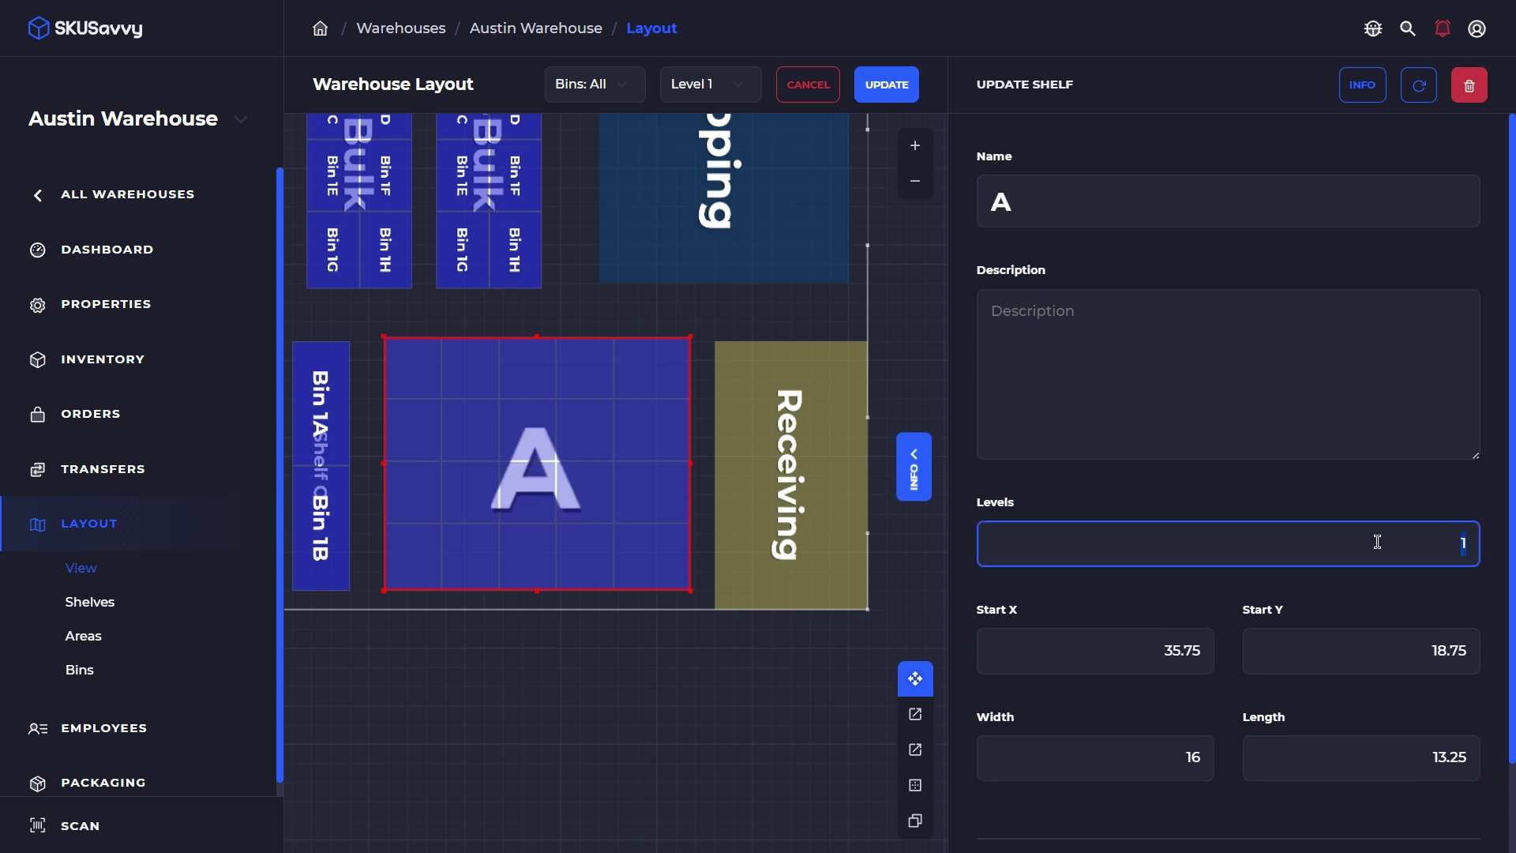
left_click(1413, 597)
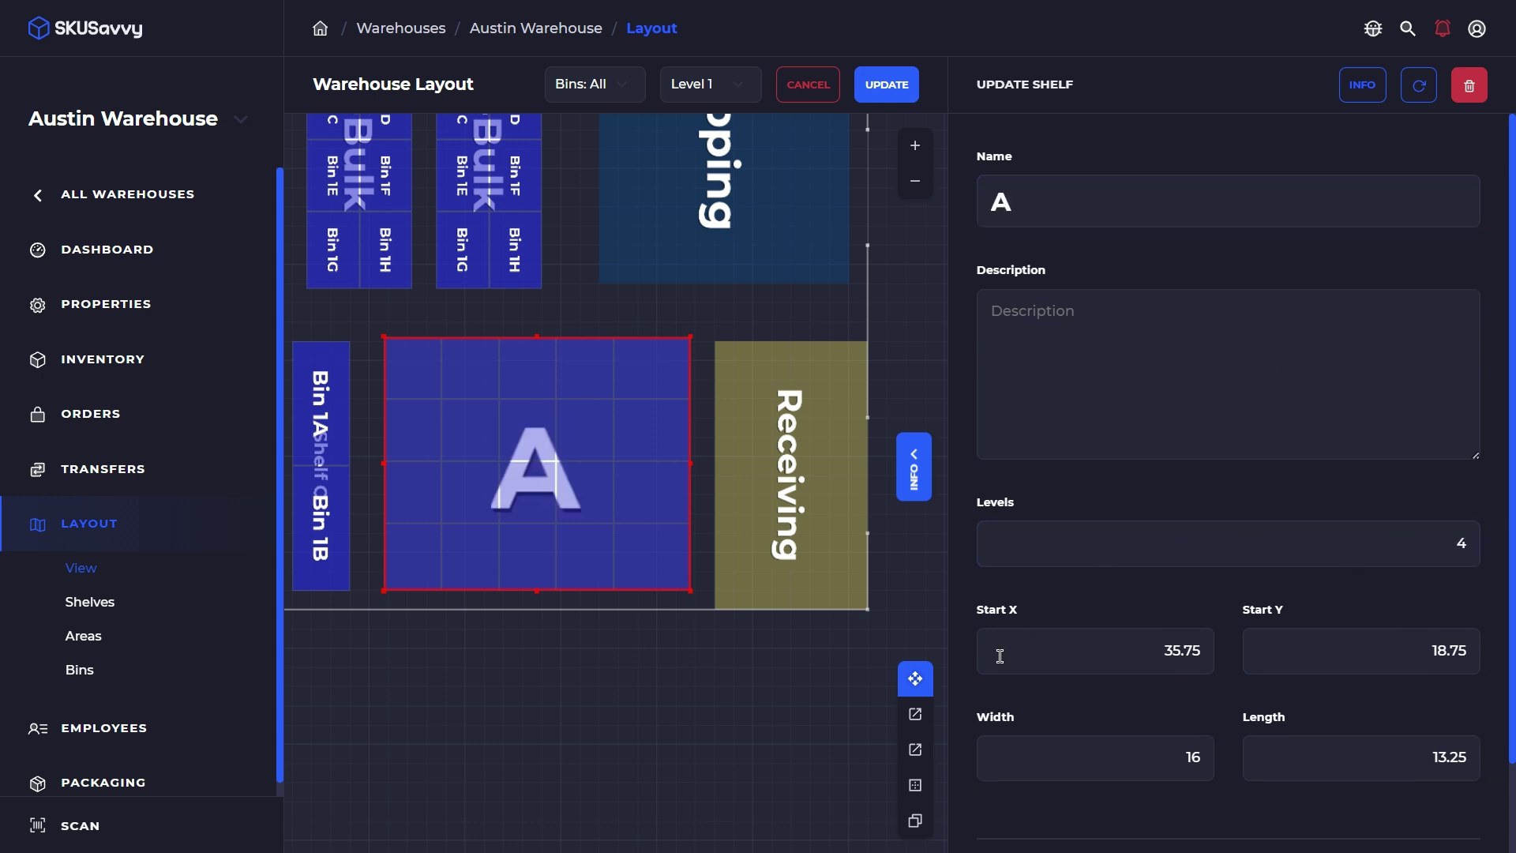
Generate bins 1A–1T across Levels 1–4, adding 80 bins to shelf A
left_click(917, 821)
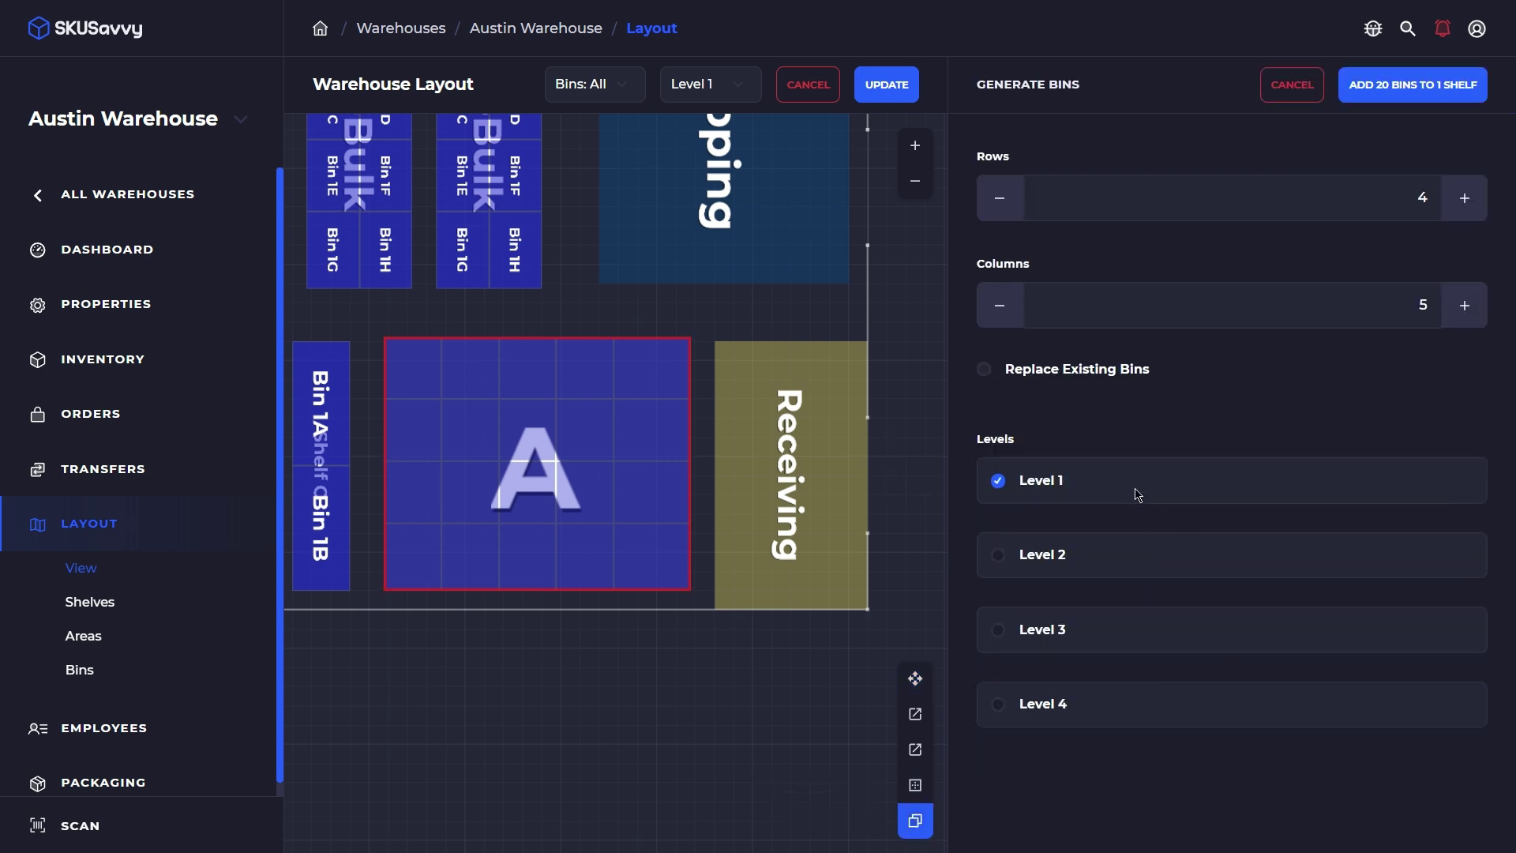
left_click(1114, 564)
left_click(1109, 638)
left_click(1101, 712)
left_click(1411, 92)
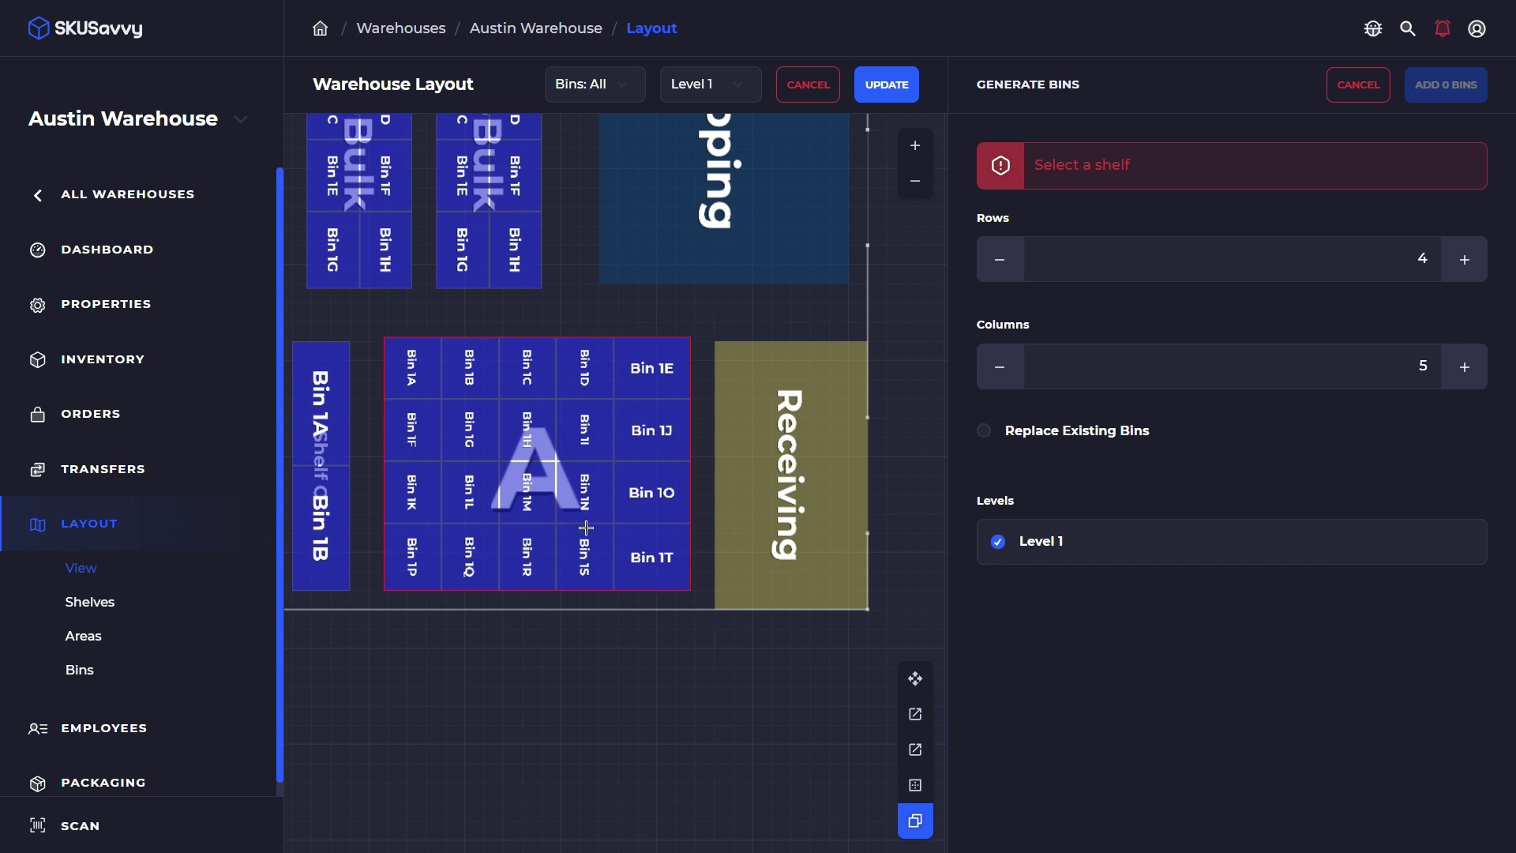
Open shelf A's details and review its Bins table, starting at Bin 1A
left_click(915, 678)
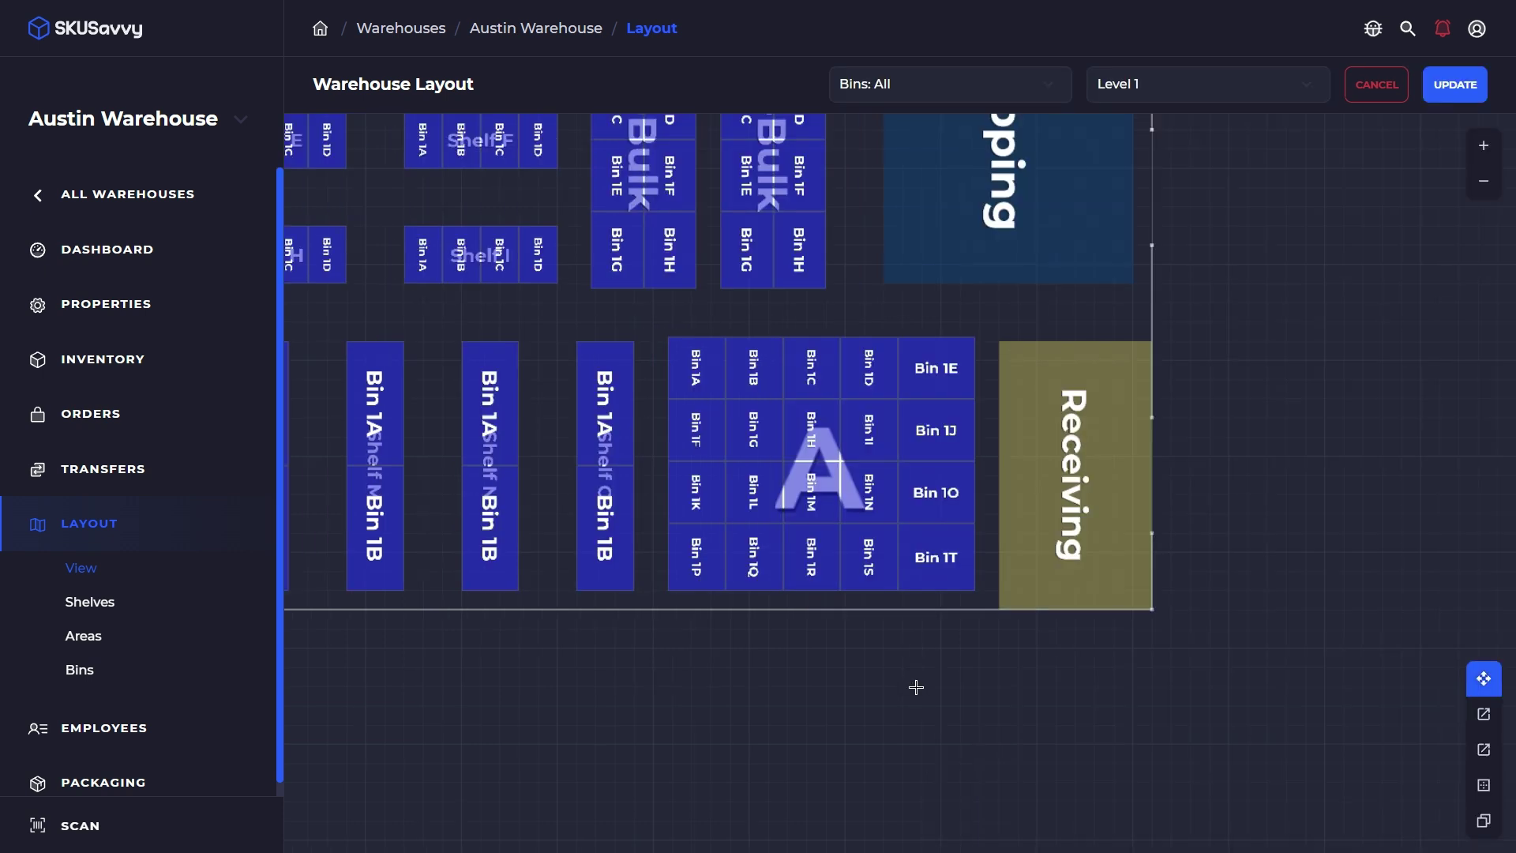
left_click(825, 443)
scroll(1176, 529, "down", 5)
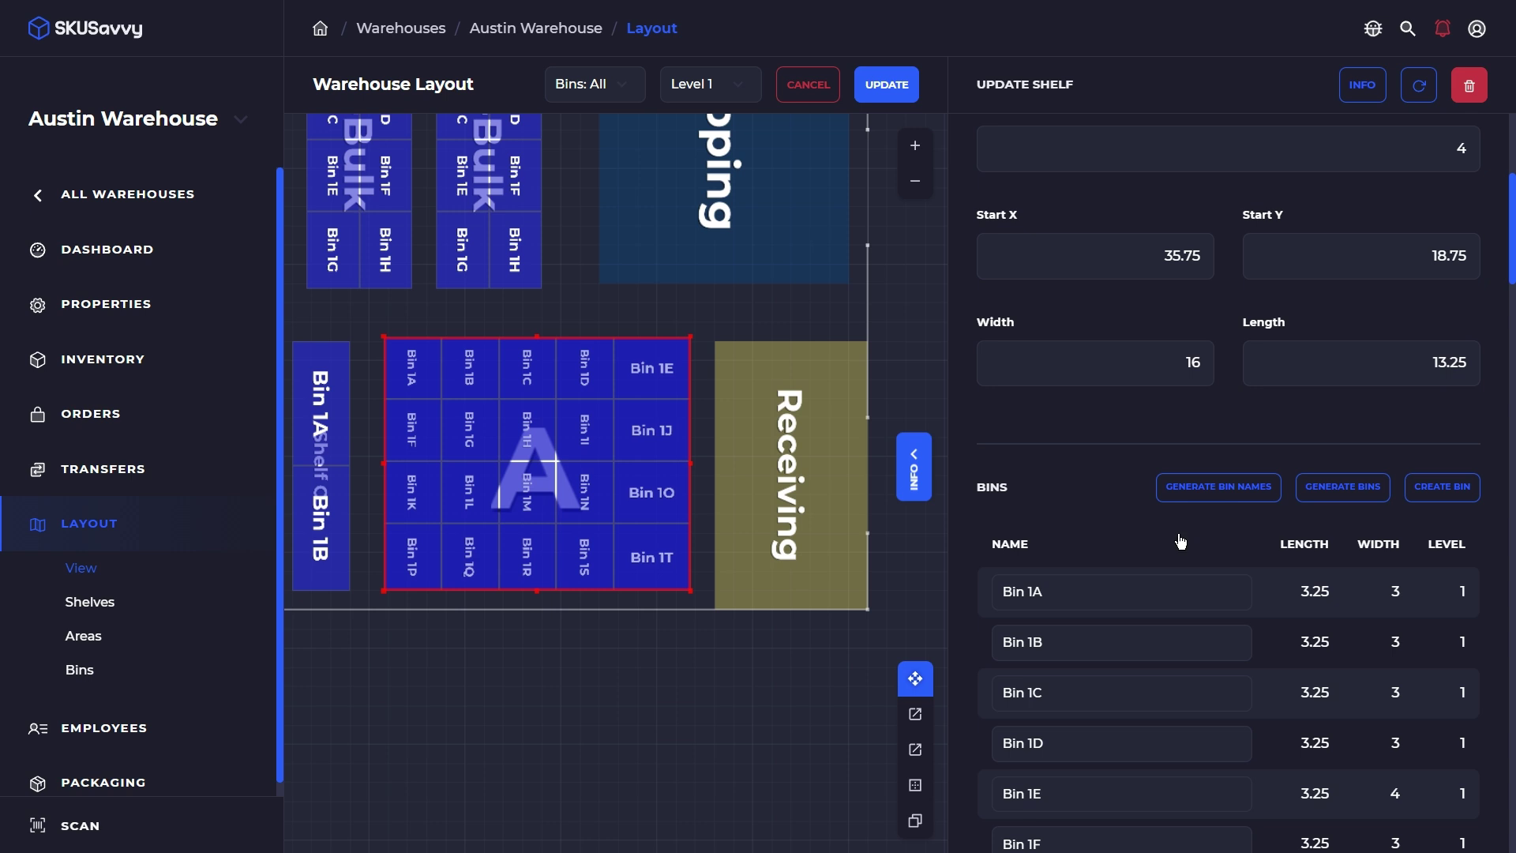
left_click(1075, 599)
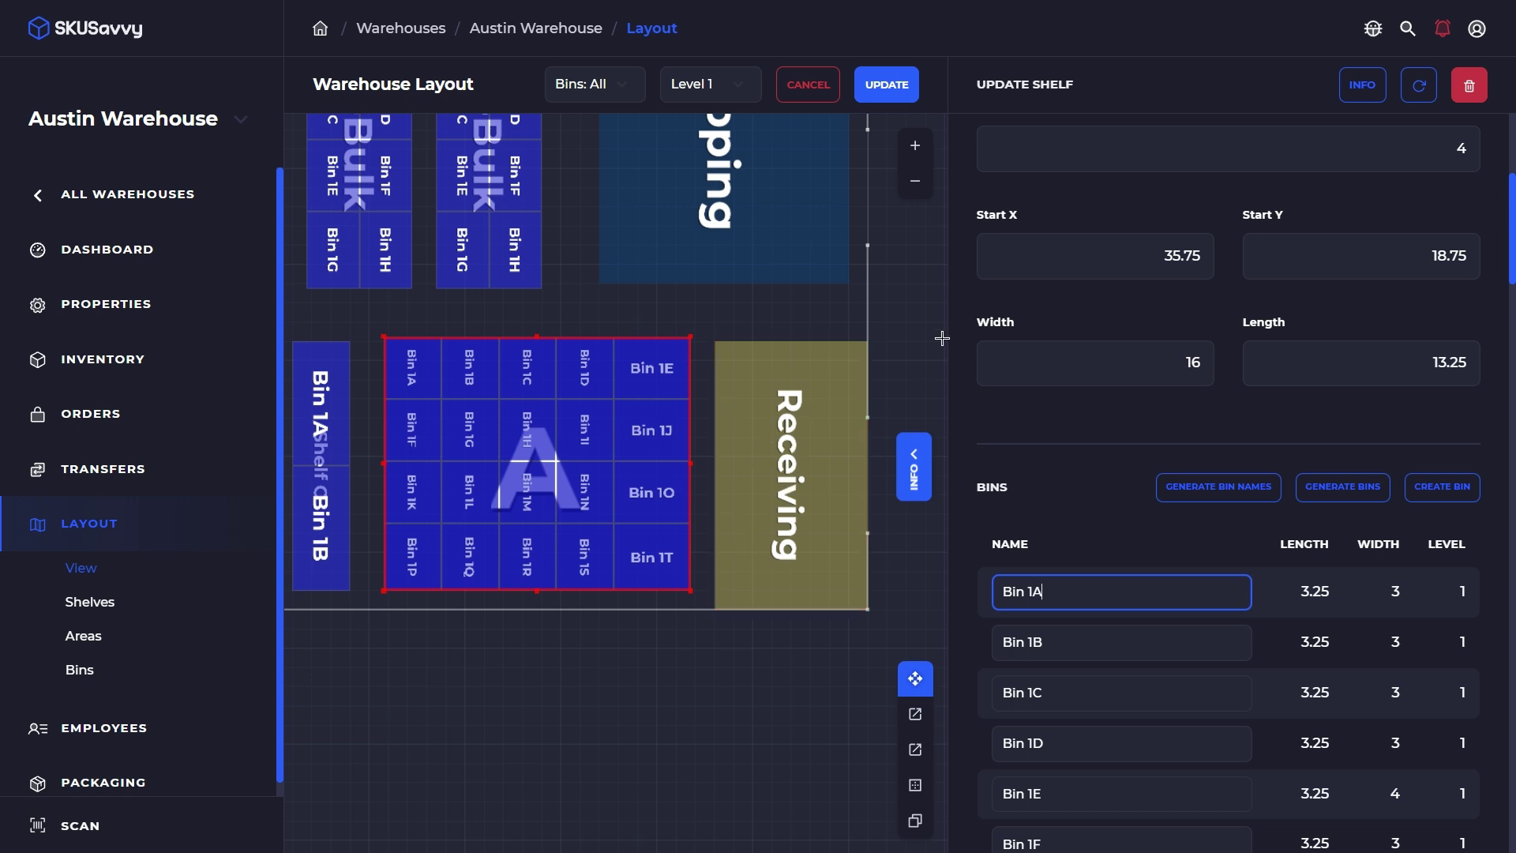
Pan toward the Shipping area and bring up shelf A's bulk bin actions
left_click_drag(912, 331, 684, 543)
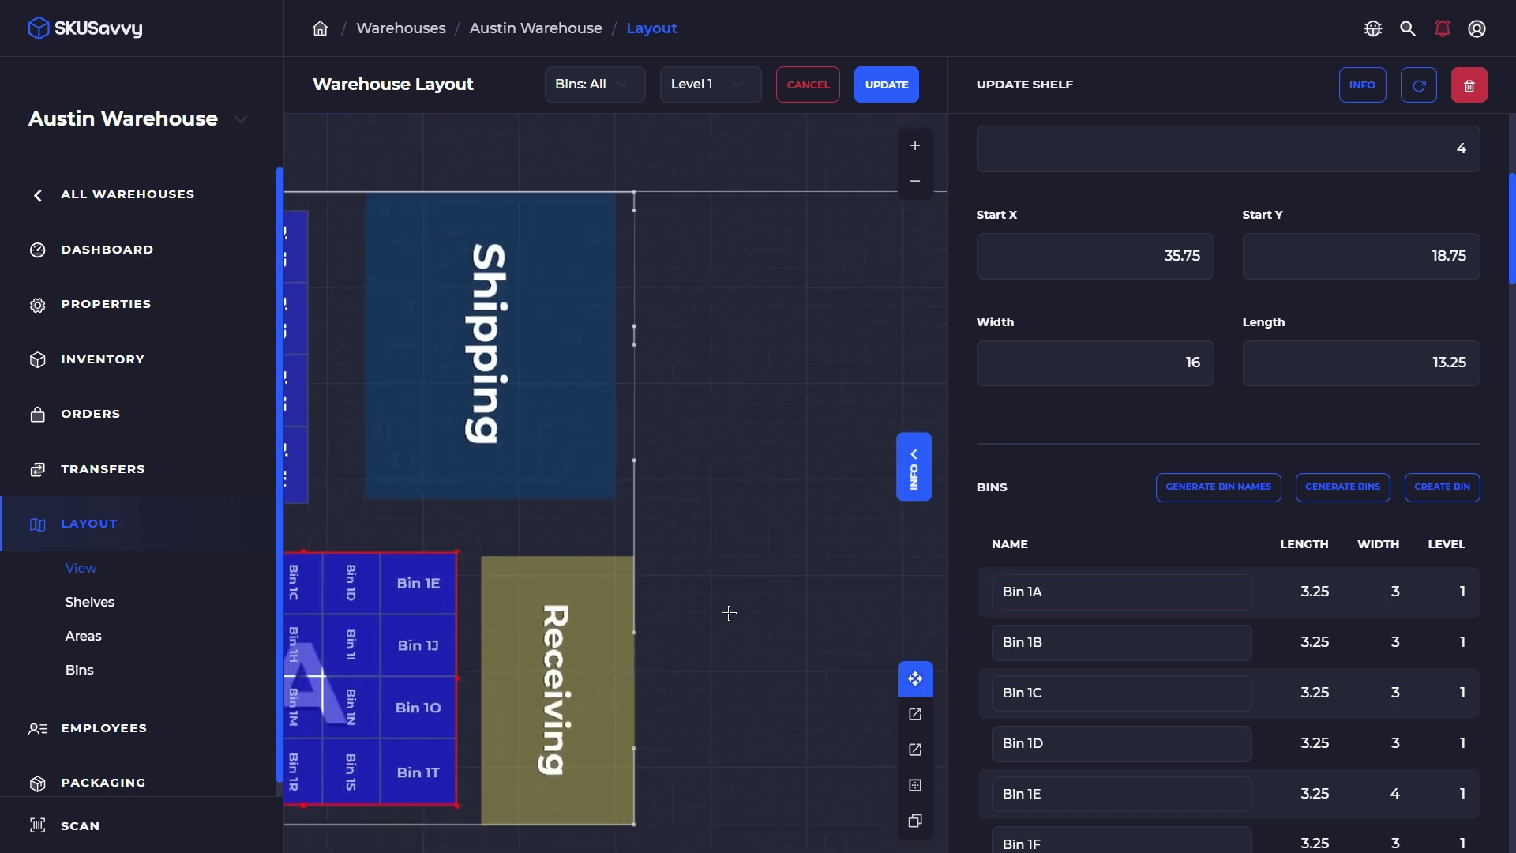
left_click(920, 823)
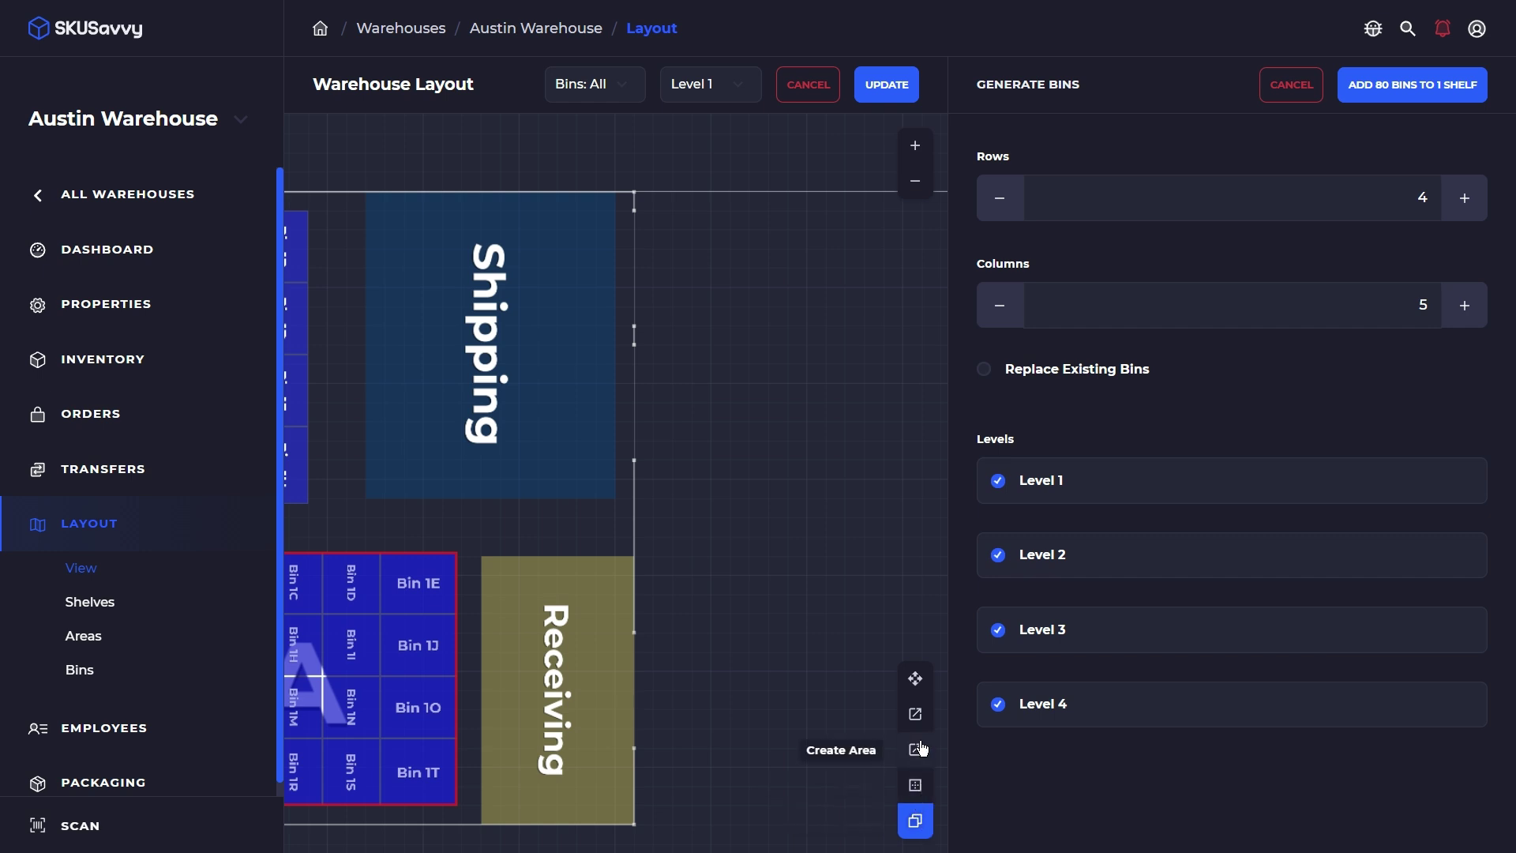
left_click(1268, 90)
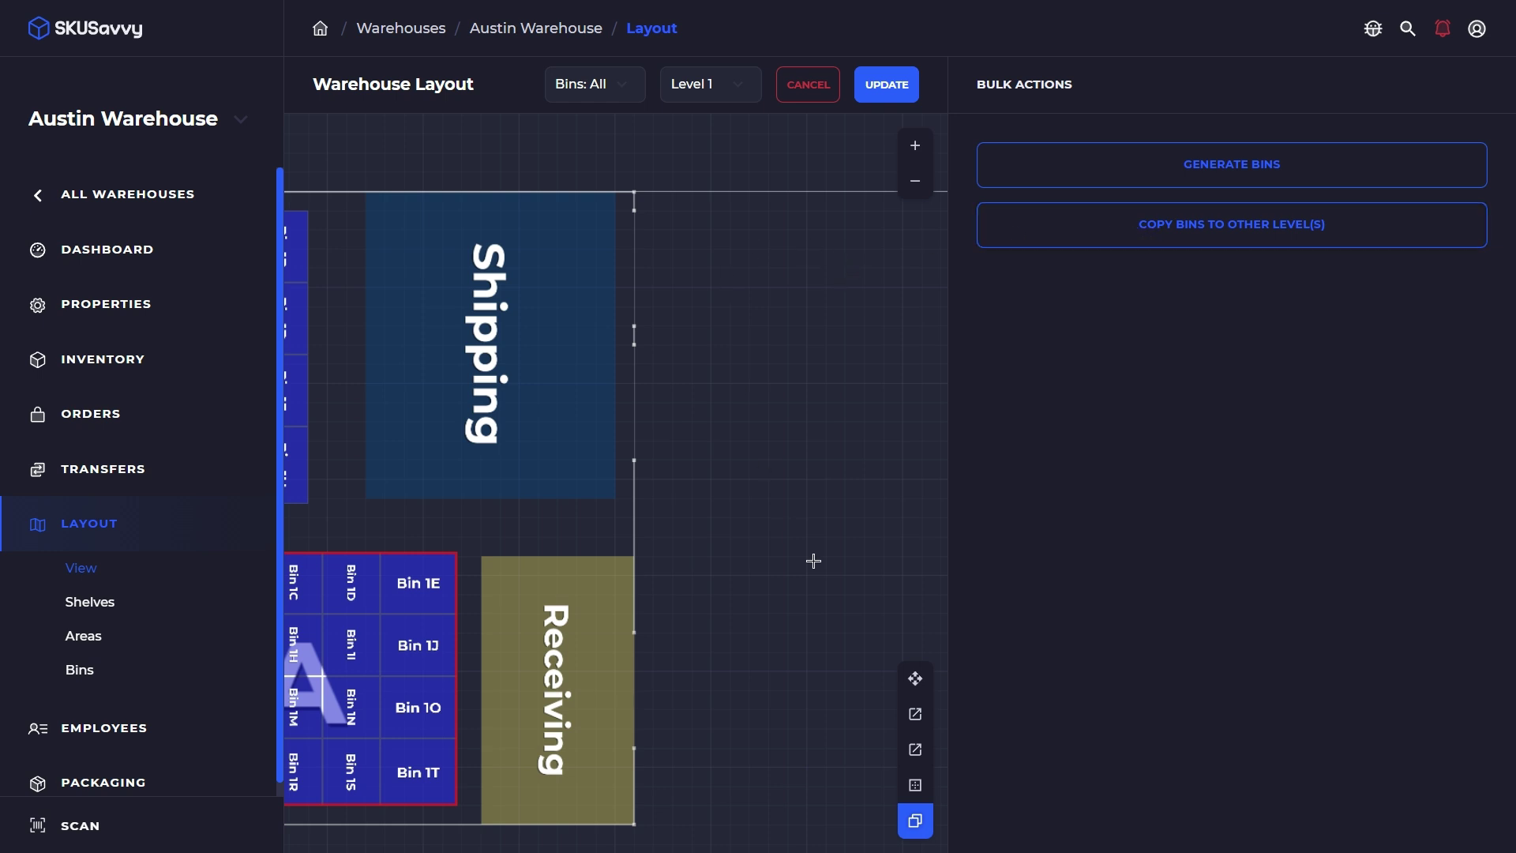
Pan to the empty floor right of Shipping and draw a tall new shelf
left_click(914, 683)
mouse_move(688, 215)
left_mouse_down()
mouse_move(718, 284)
mouse_move(553, 190)
mouse_move(706, 522)
left_mouse_up()
left_click(915, 713)
left_click(915, 678)
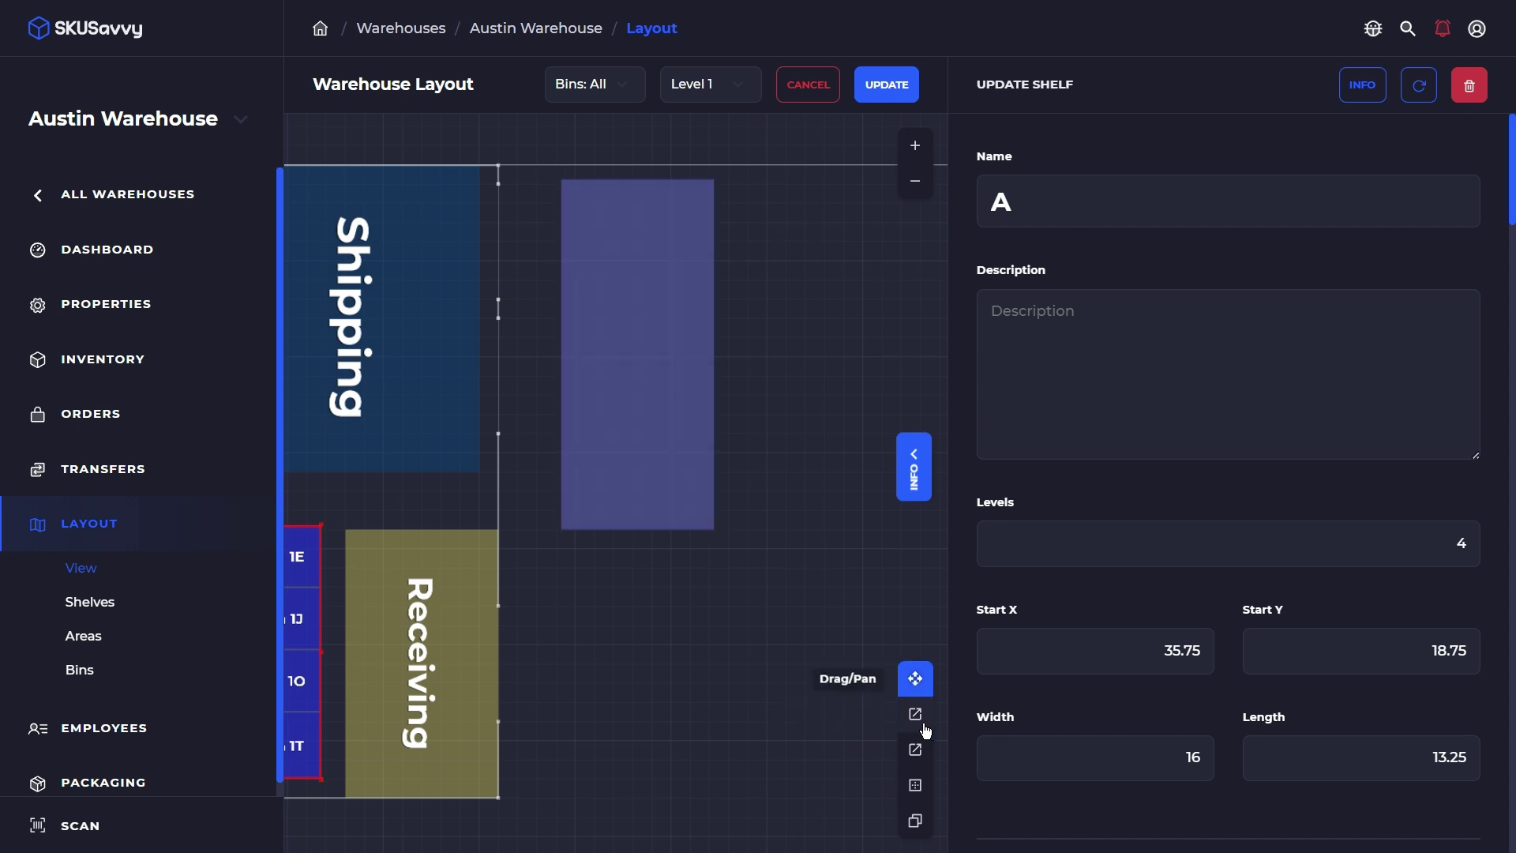
Regrid the selected shelf with a 7×2 grid of bins 1A–1N, replacing existing bins
left_click(915, 821)
left_click(1228, 163)
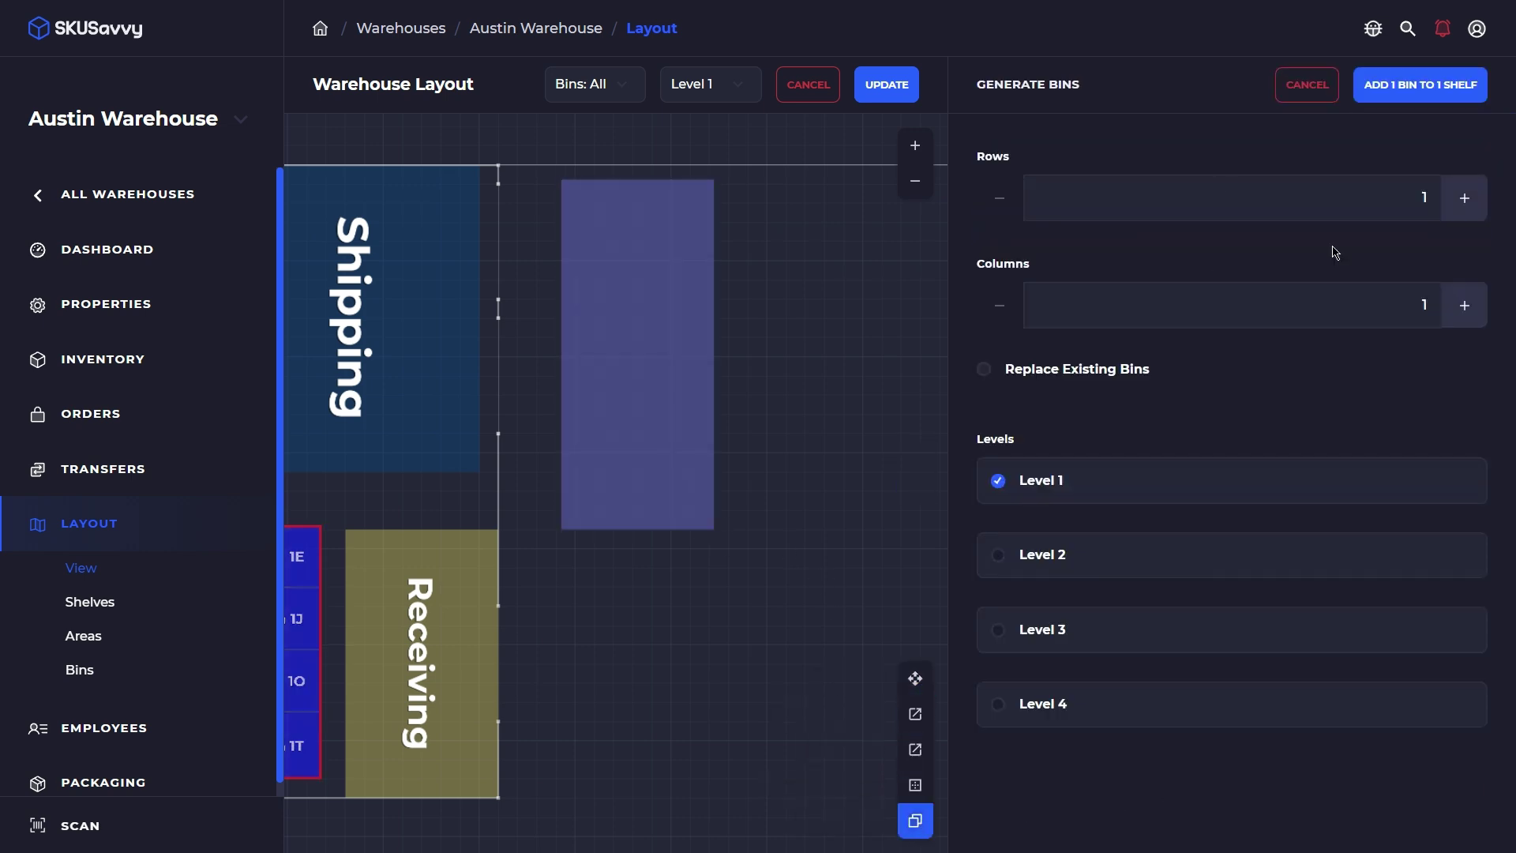
left_click(1467, 198)
left_click(1467, 198)
left_click(1467, 197)
left_click(1467, 198)
left_click(1467, 197)
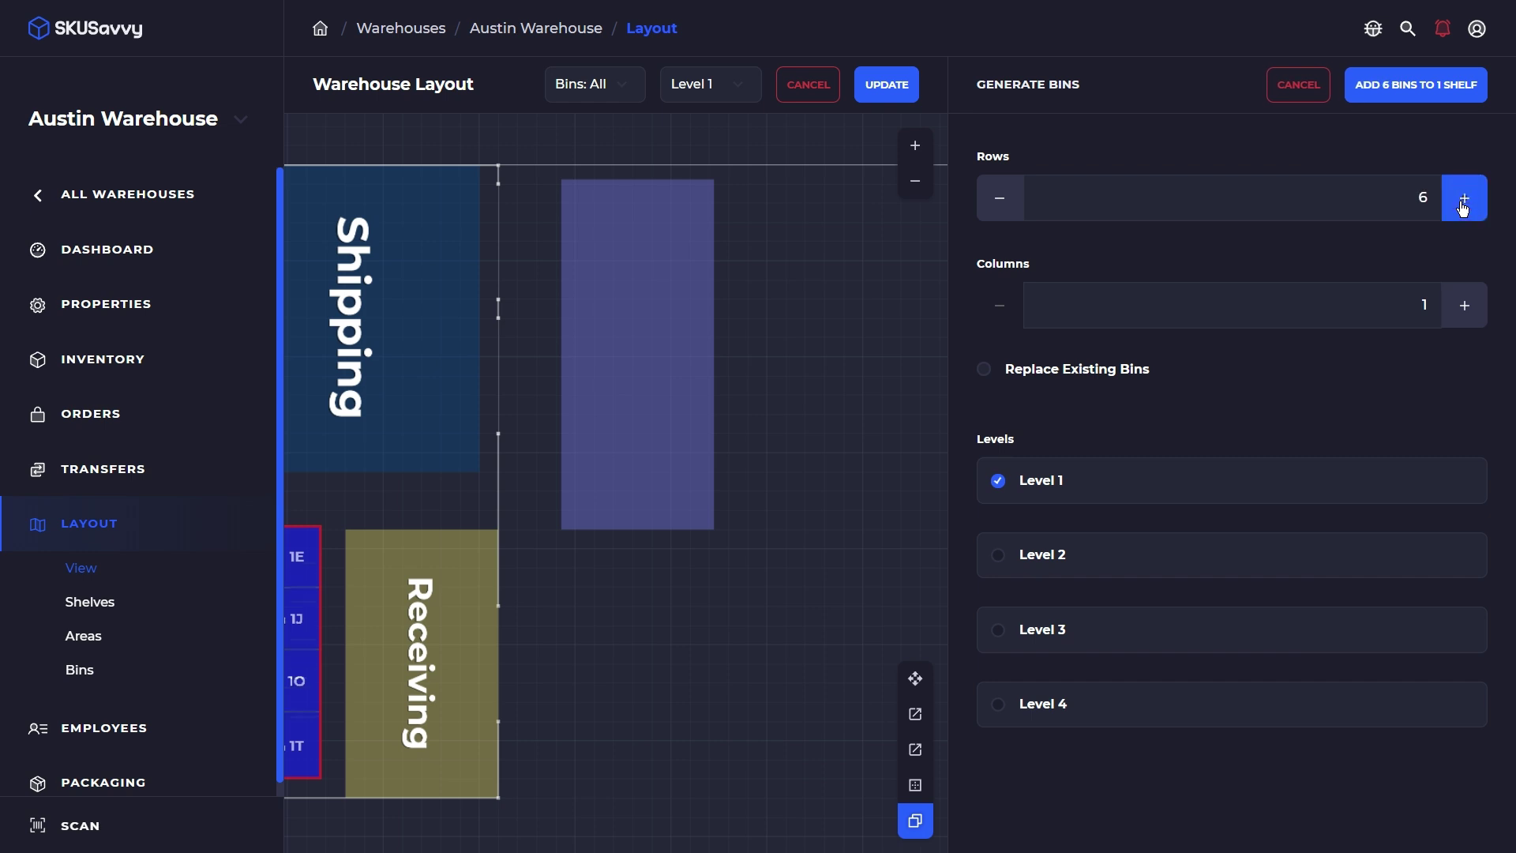
left_click(1467, 198)
left_click(1463, 307)
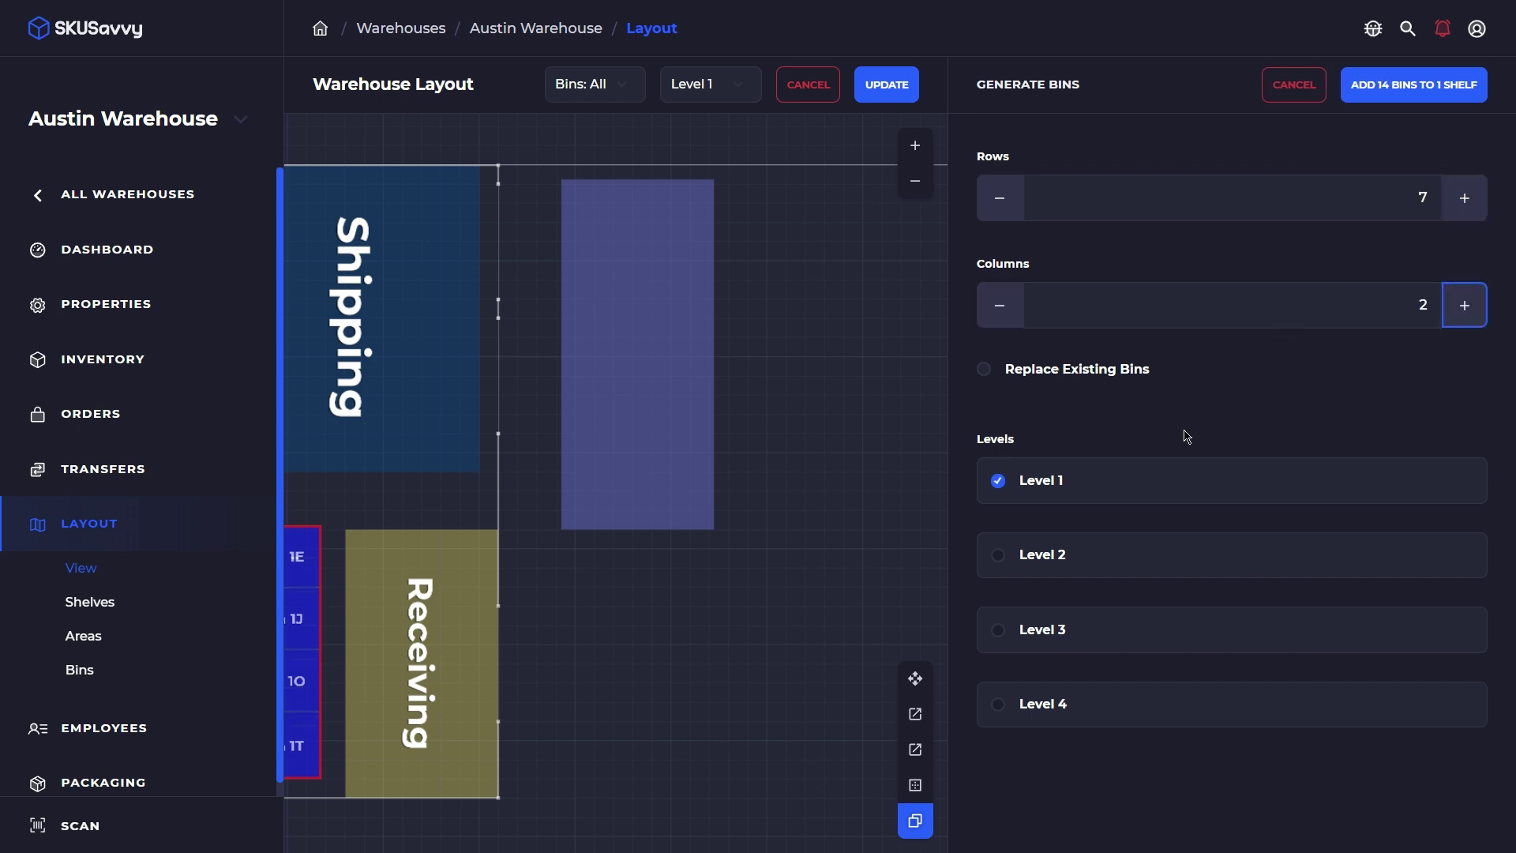
left_click(1039, 374)
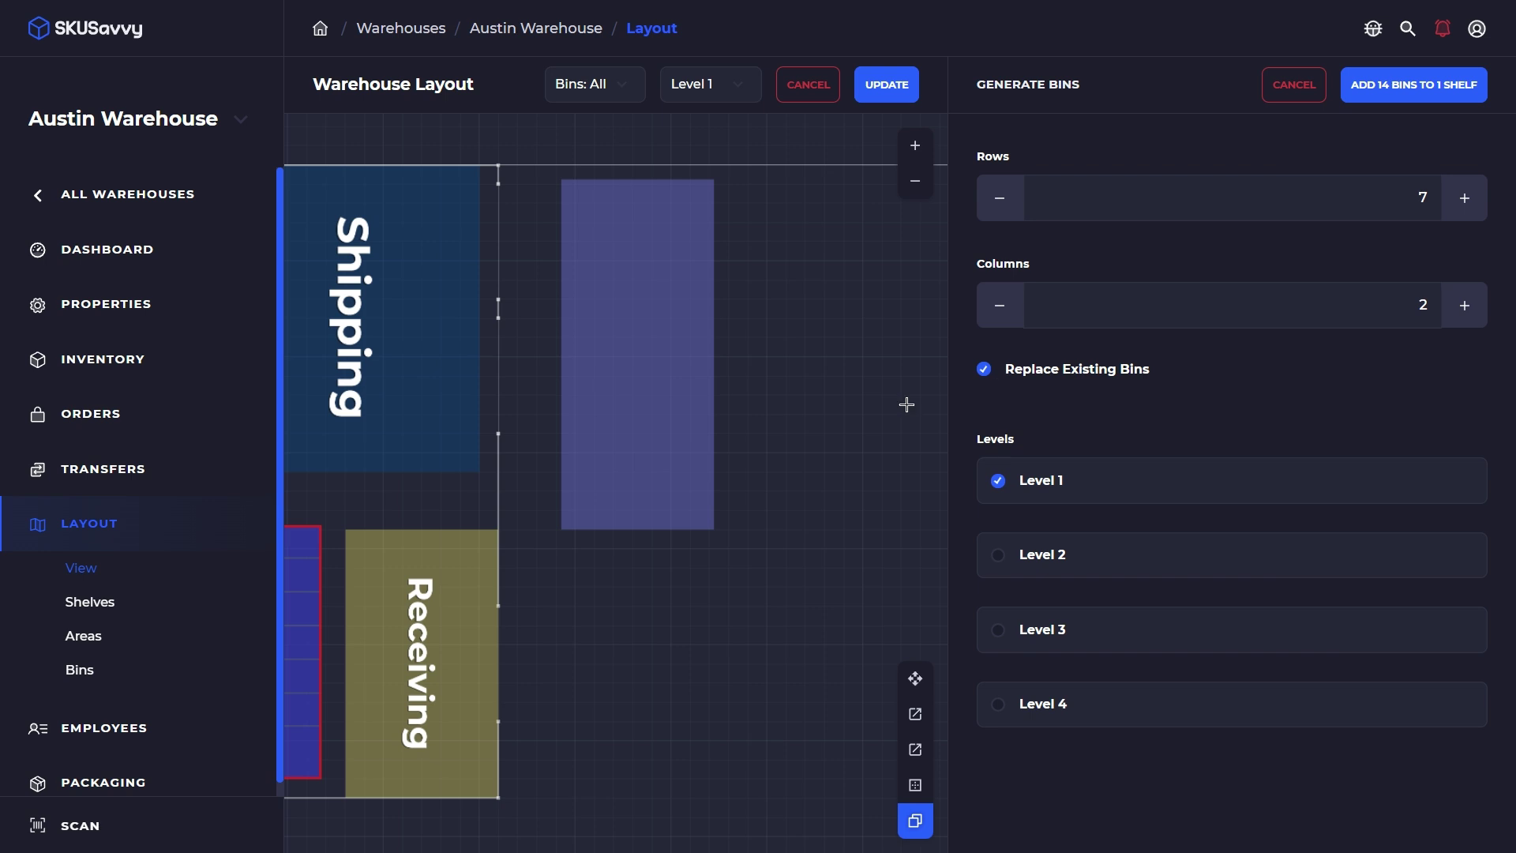
left_click(1435, 87)
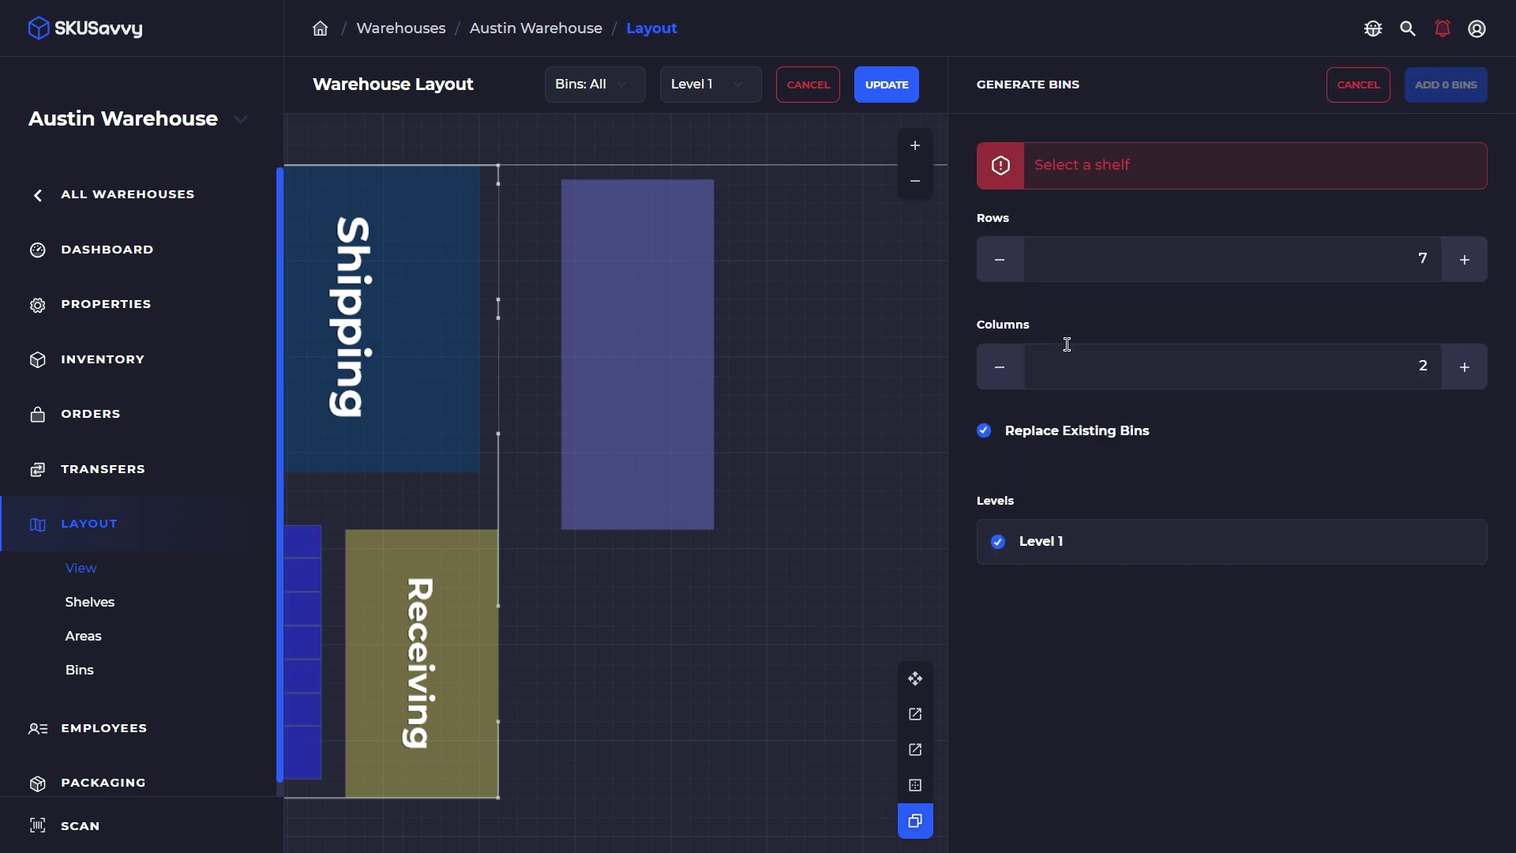
Add the same 14 bins, 1A–1N, to the new shelf beside Shipping
left_click(641, 412)
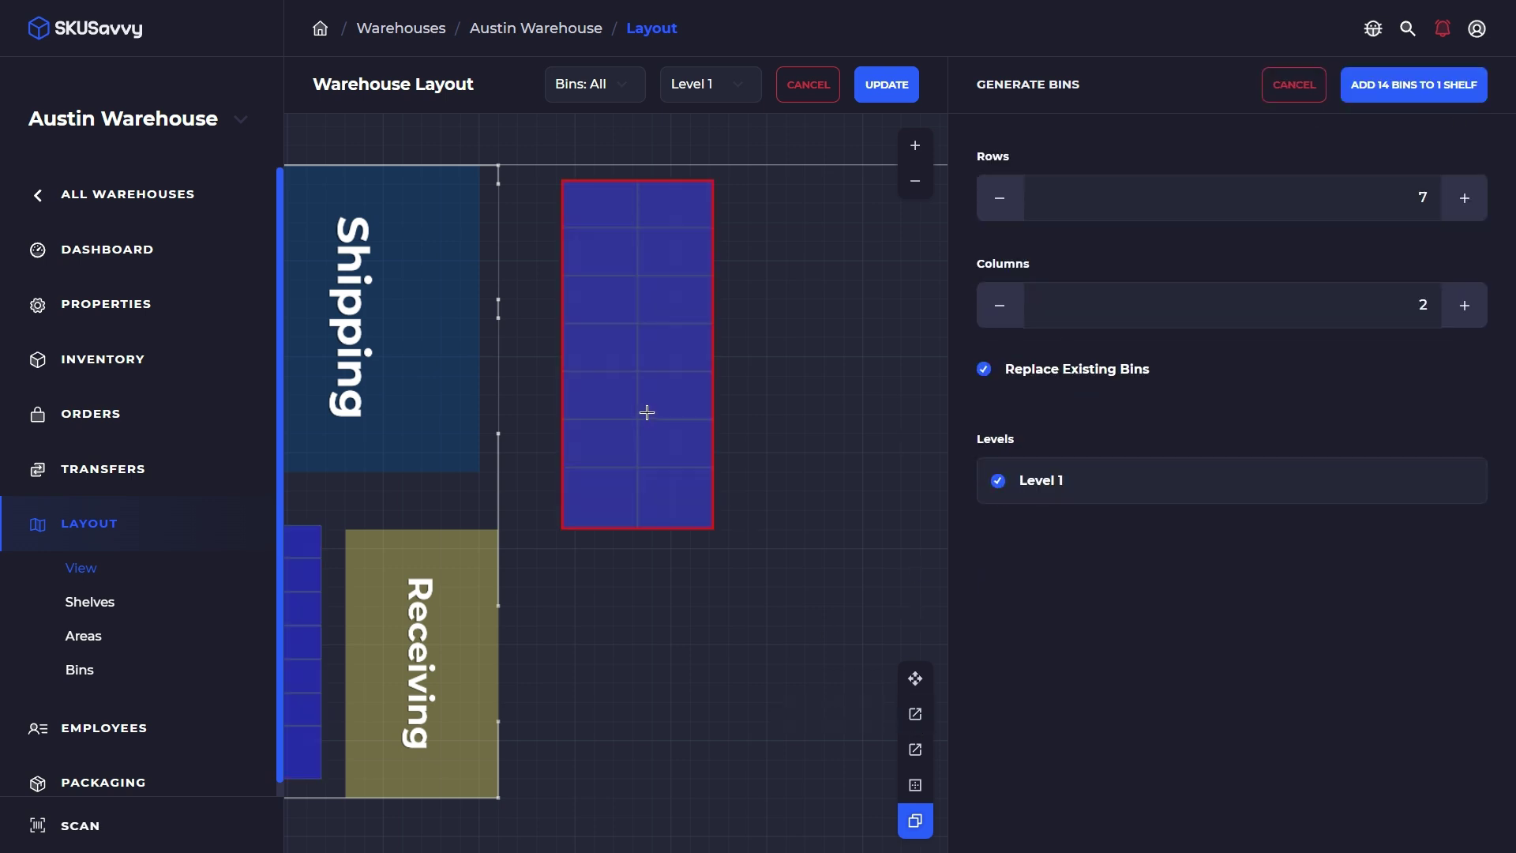
left_click(1423, 85)
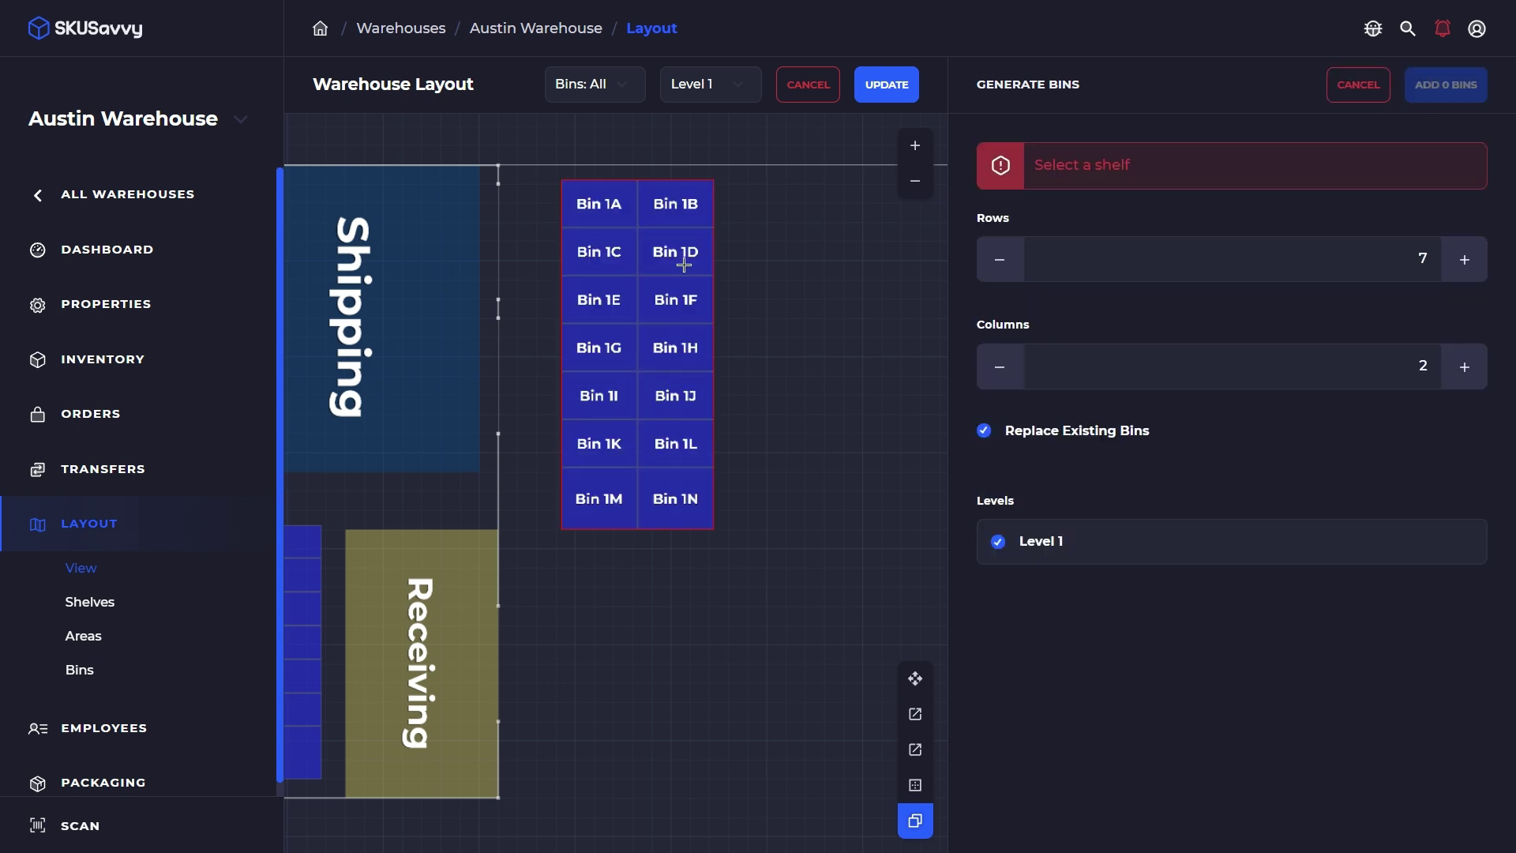
left_click(915, 678)
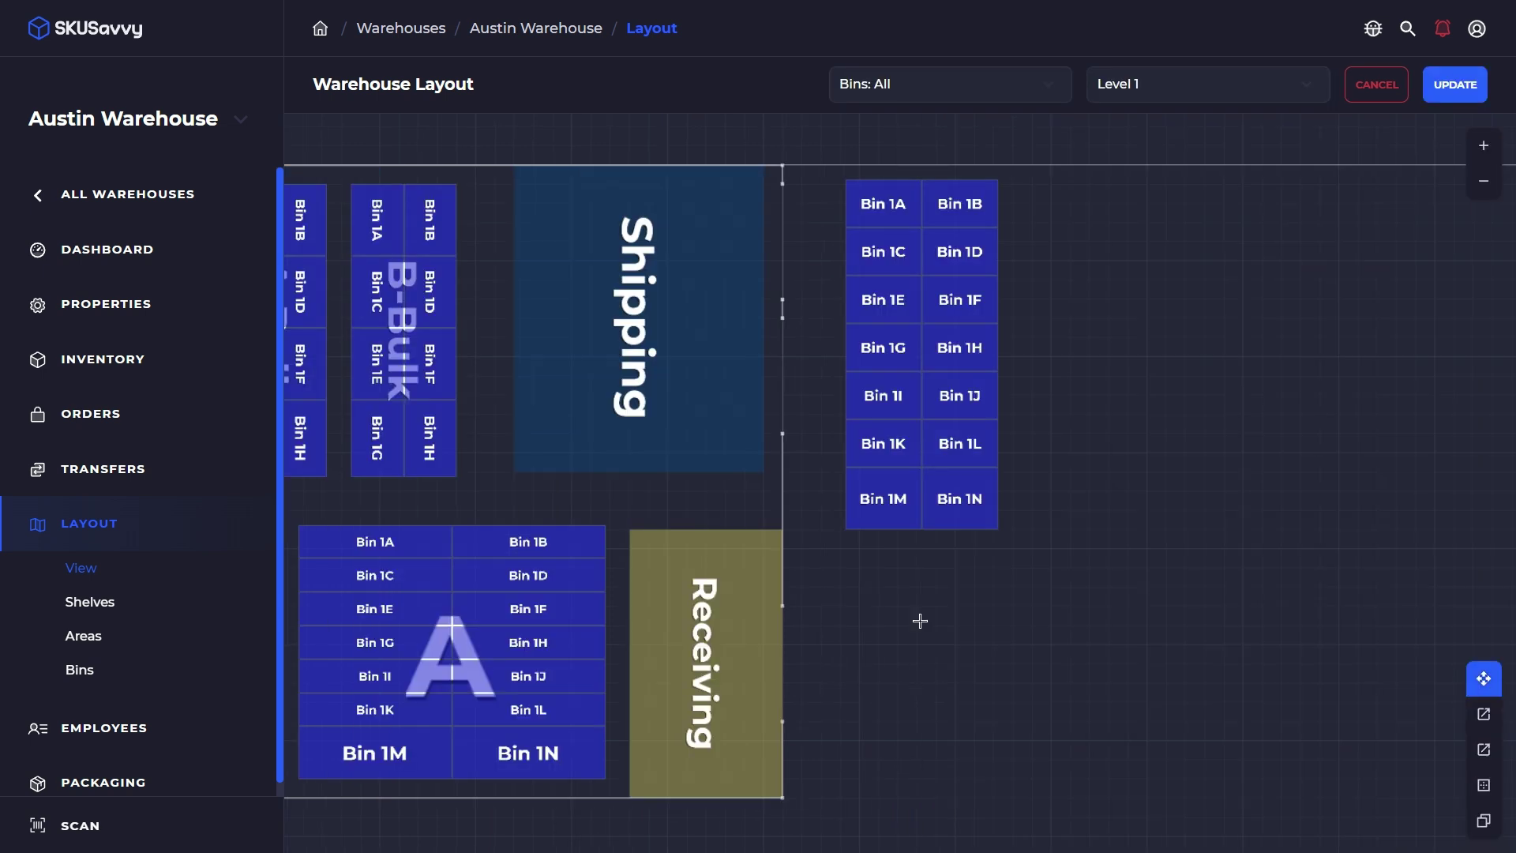
Name the shelf beside Shipping A, set it to 5 levels, and save the layout
left_click(934, 384)
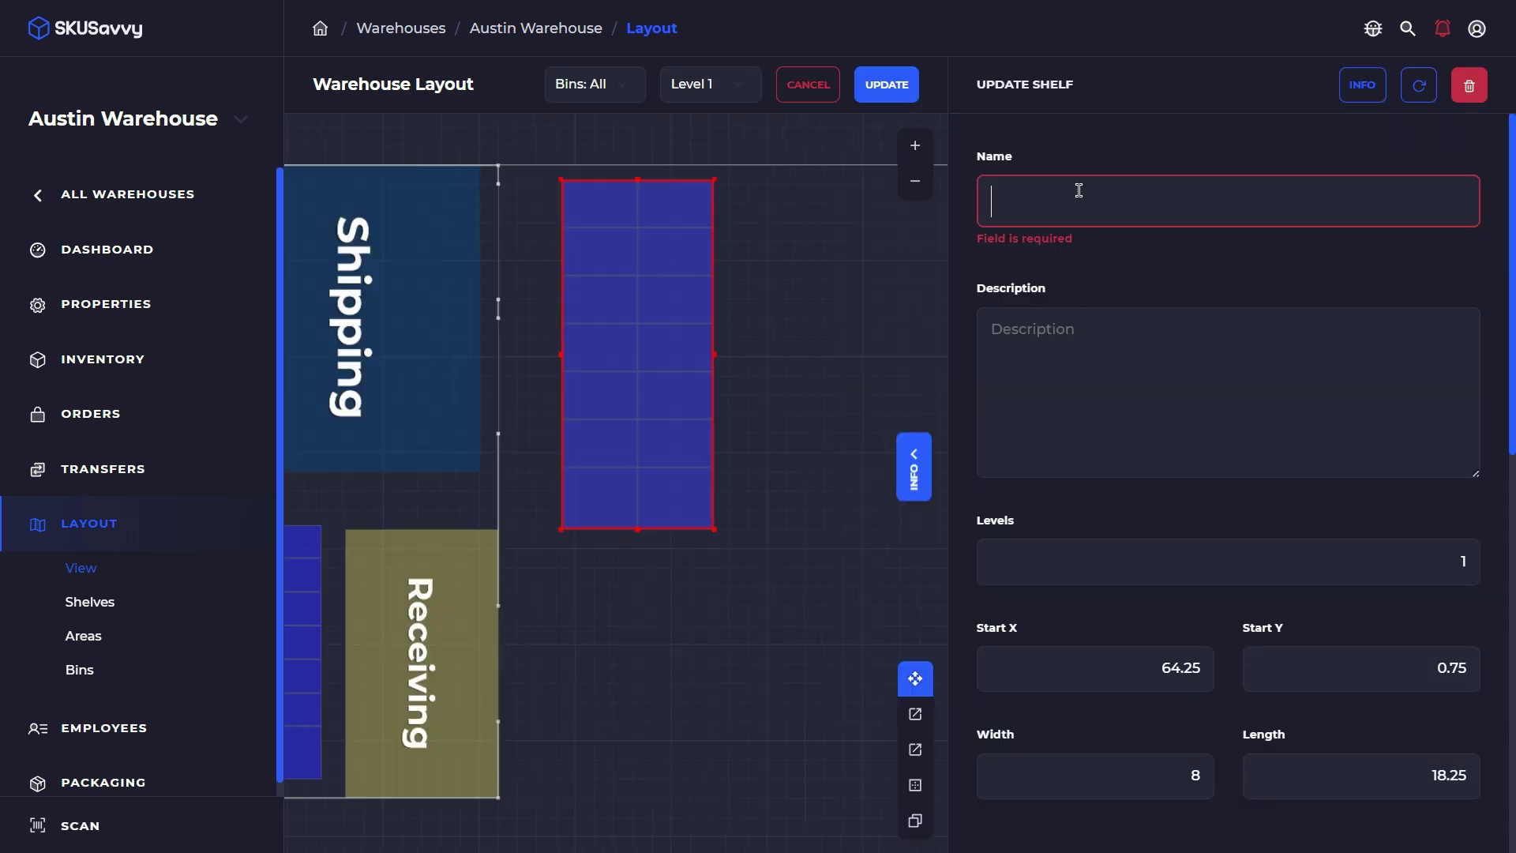
type("A")
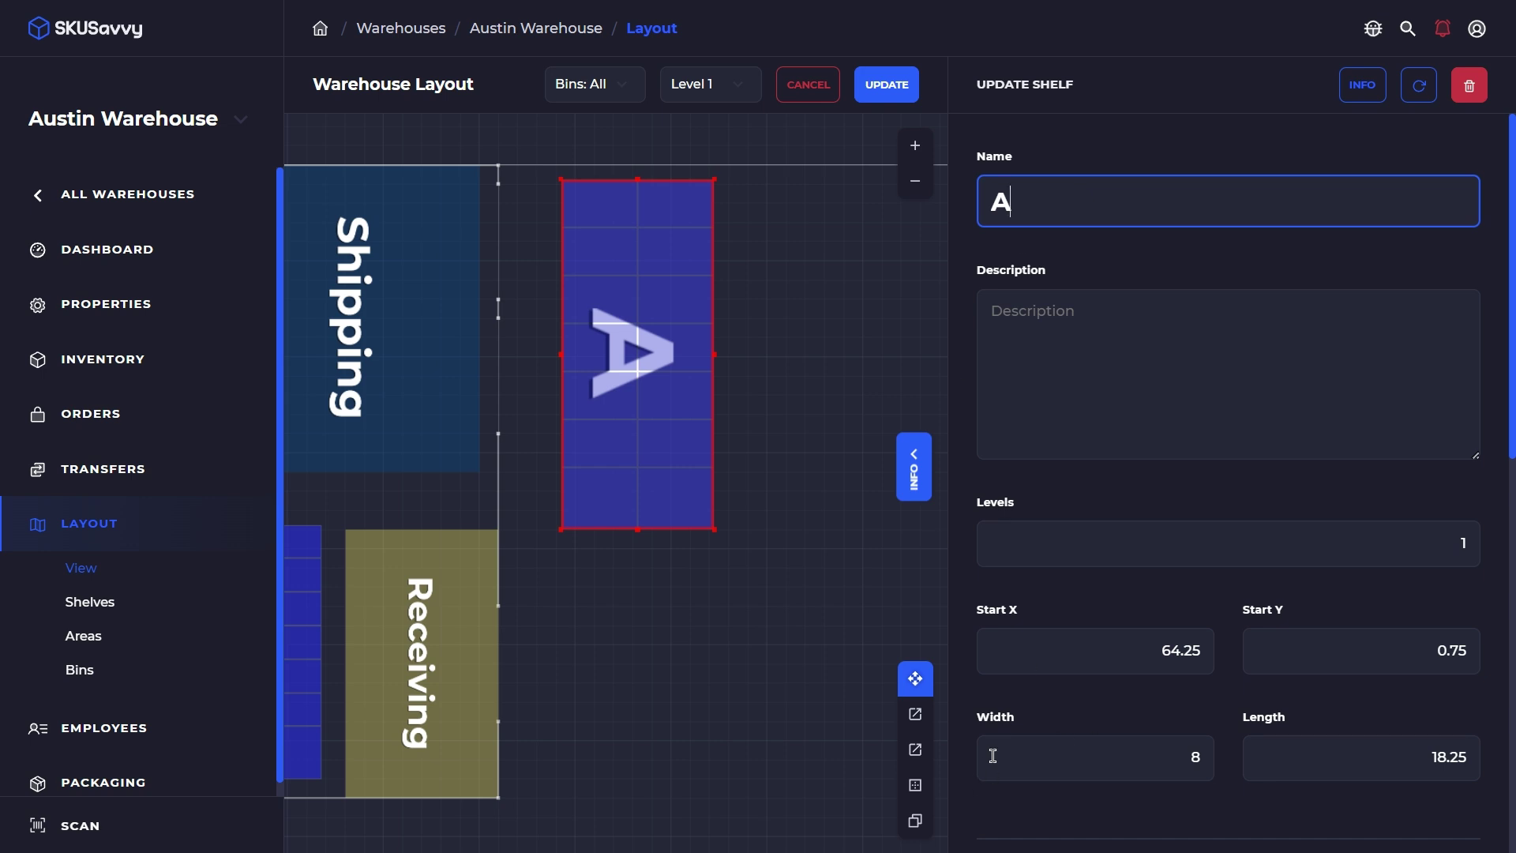
left_click(915, 821)
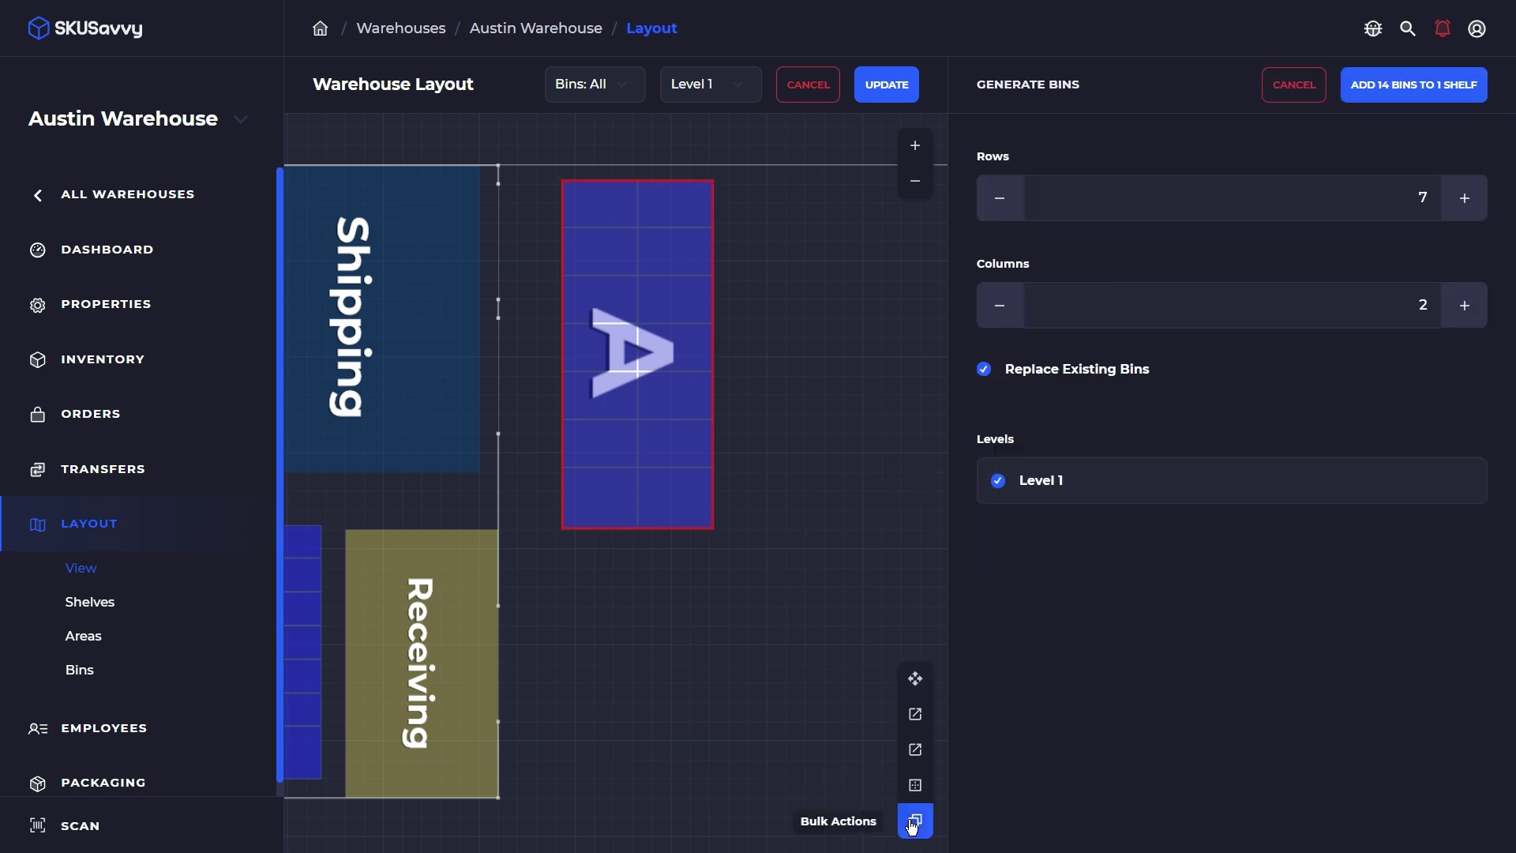
left_click(912, 684)
left_click(1373, 543)
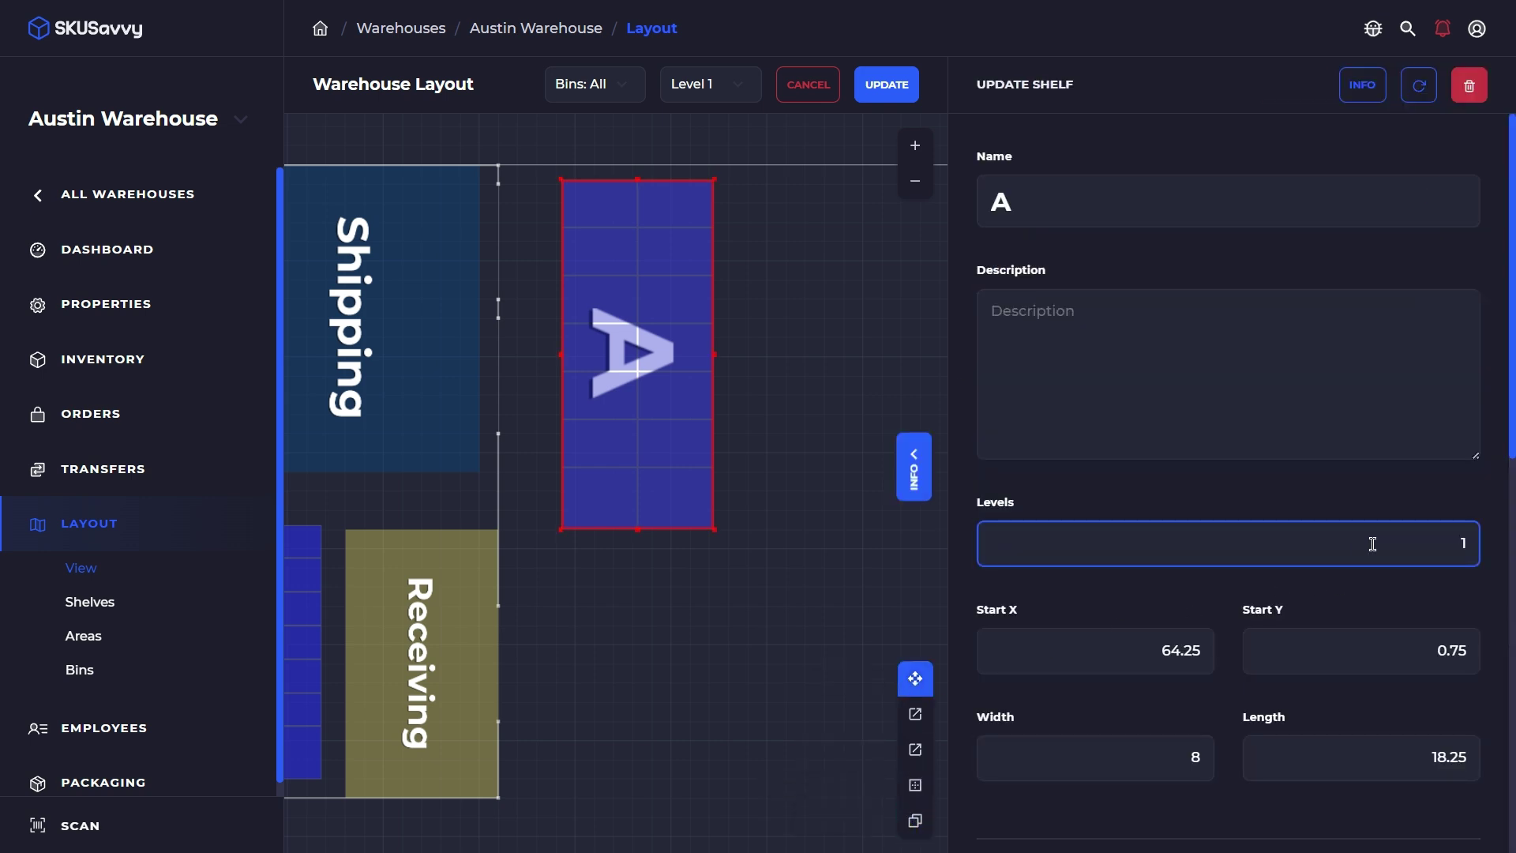
left_click(888, 87)
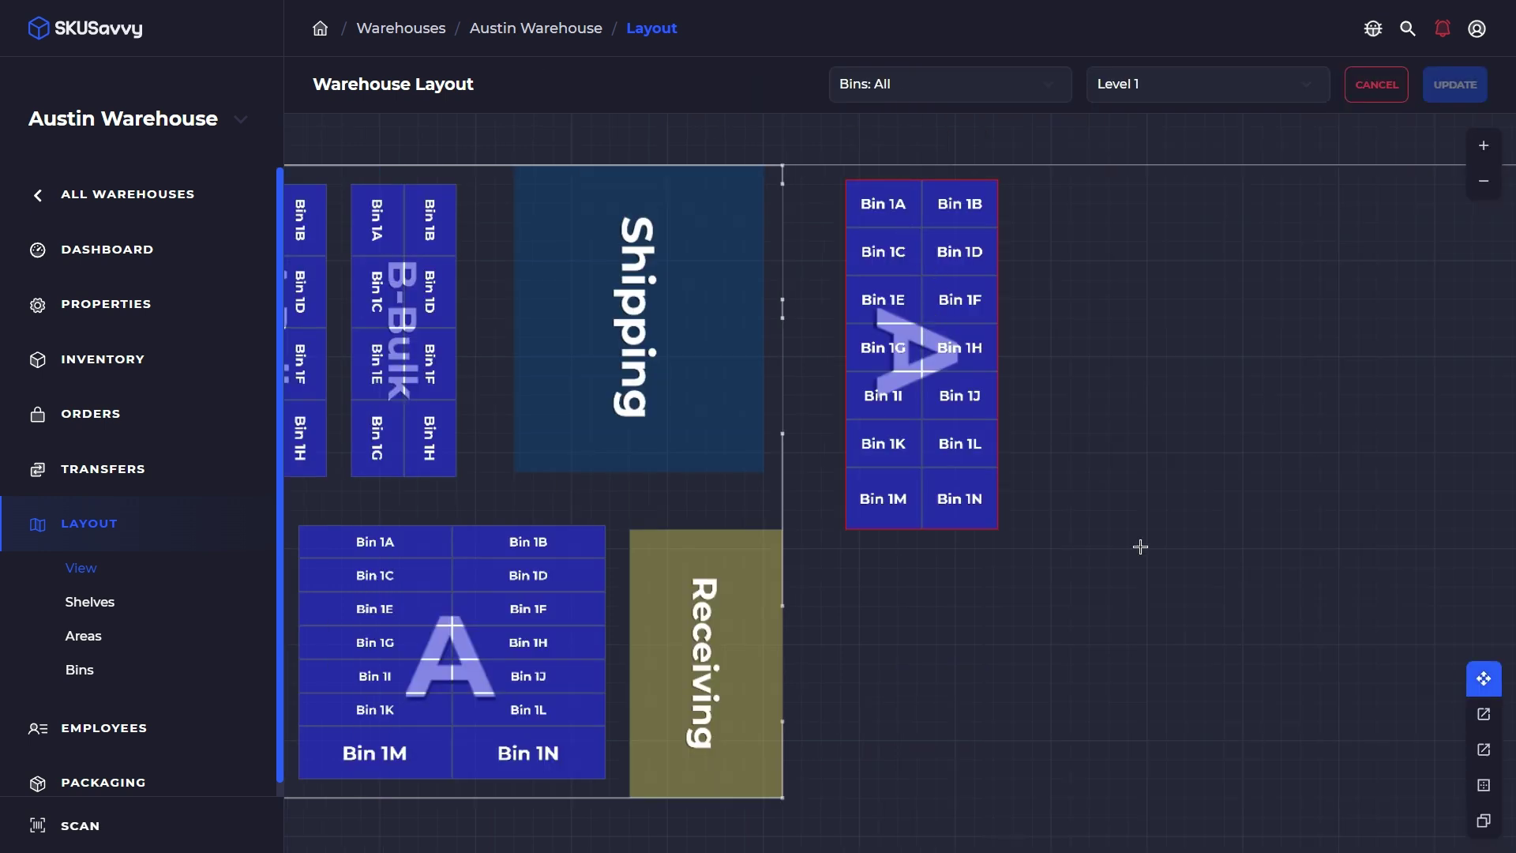
Copy shelf A's Level 1 bins onto Levels 2, 3, 4 and 5
left_click(963, 469)
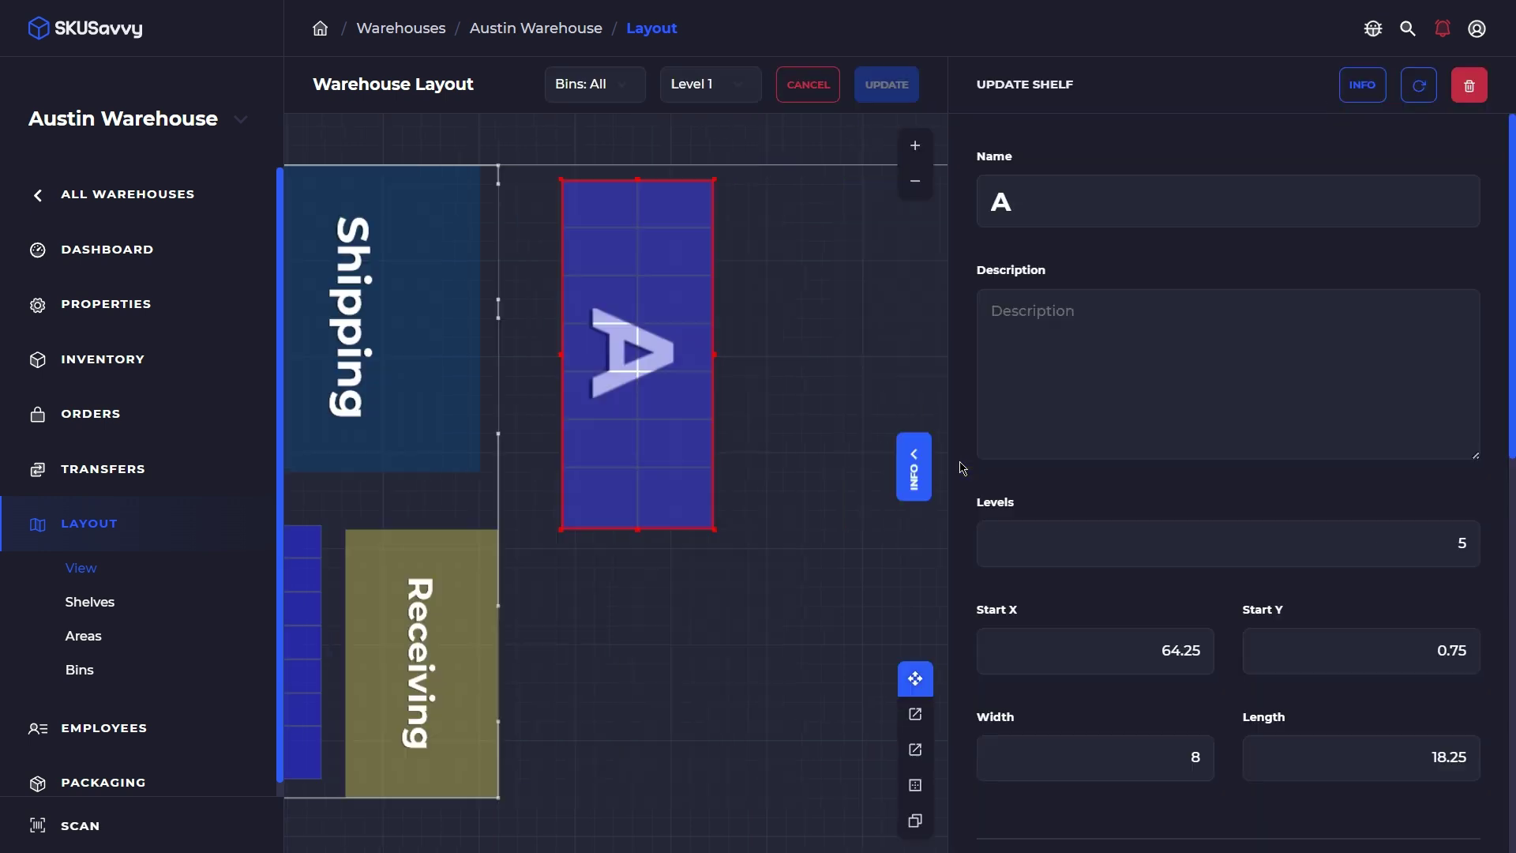
left_click(915, 824)
left_click(1282, 96)
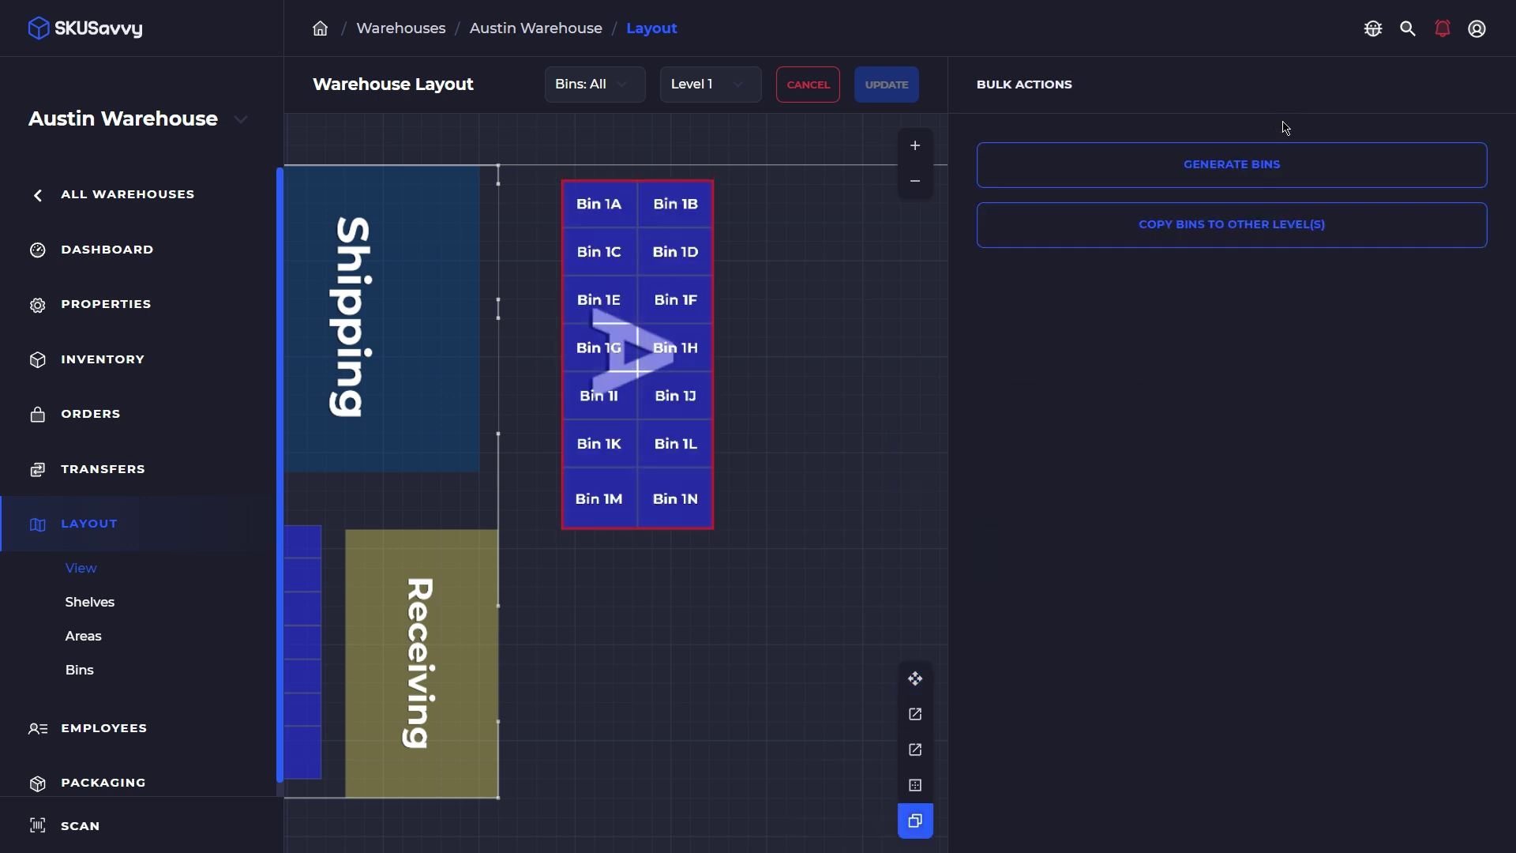
left_click(1254, 226)
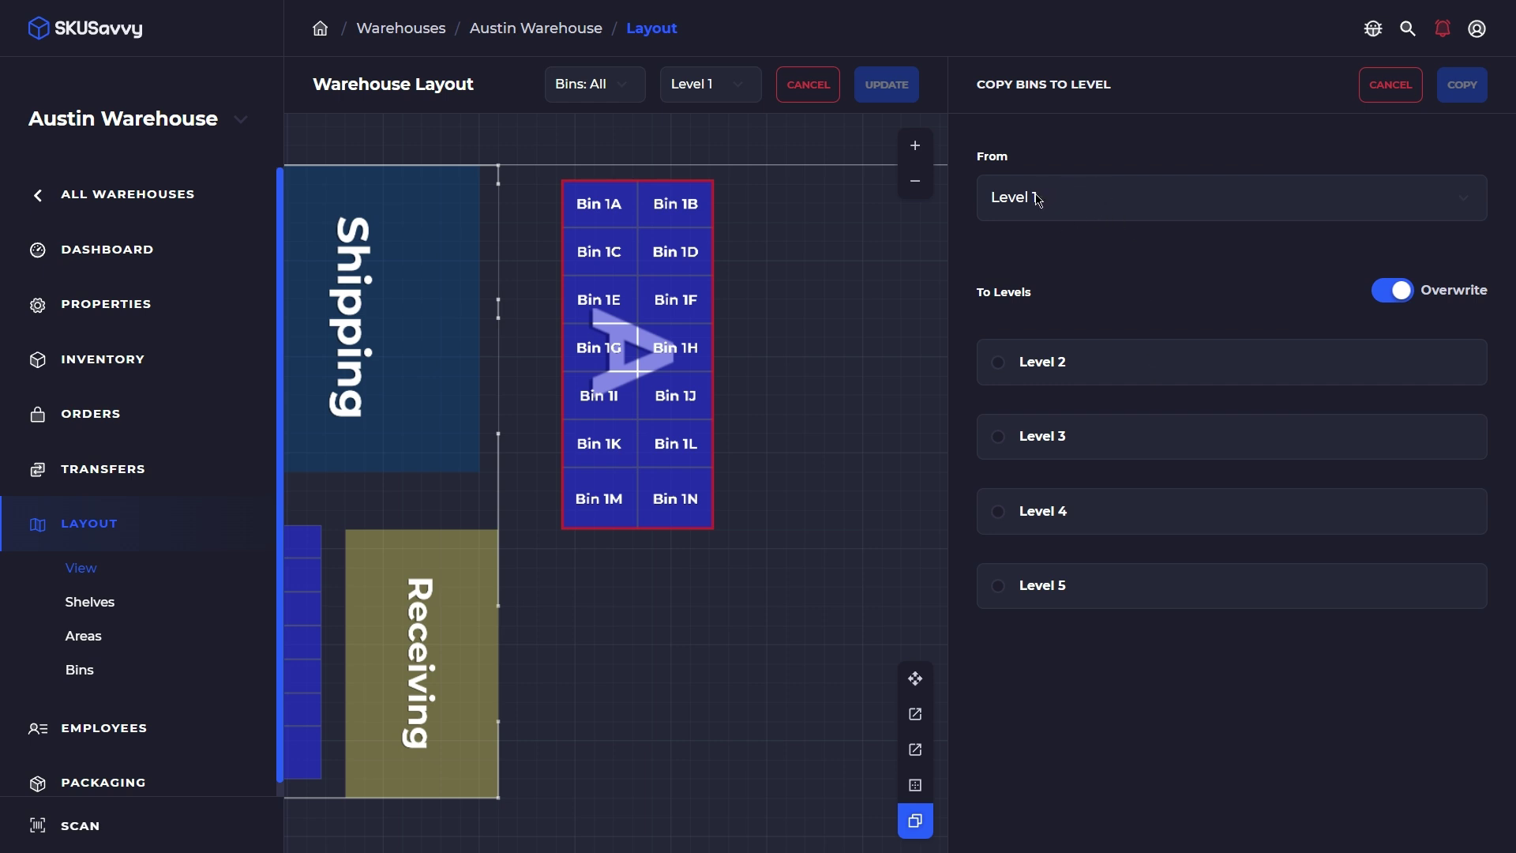
left_click(1078, 380)
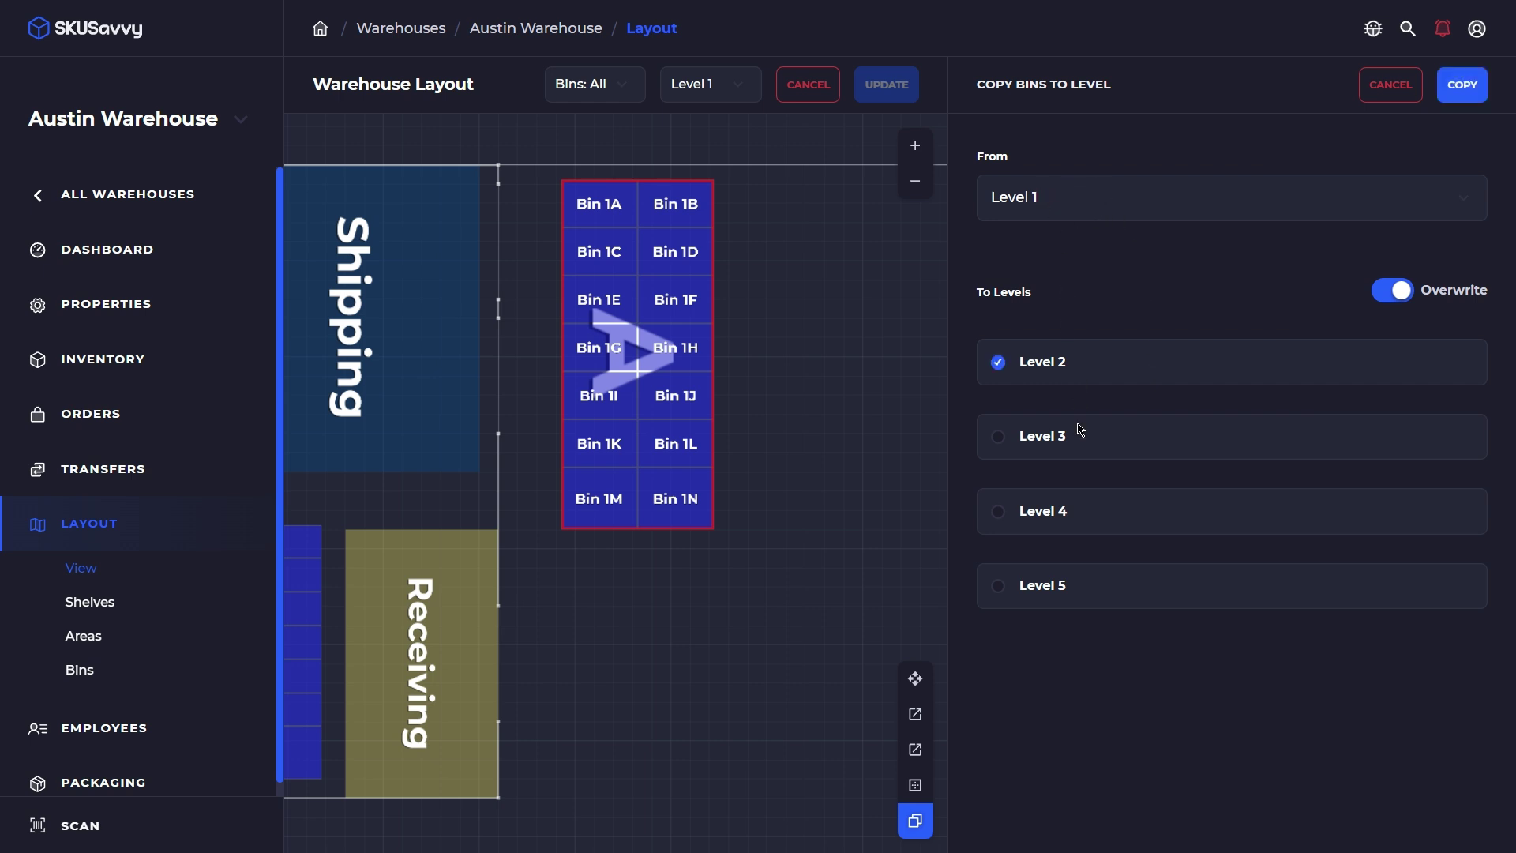
left_click(1078, 435)
left_click(1093, 527)
left_click(1094, 594)
left_click(1462, 94)
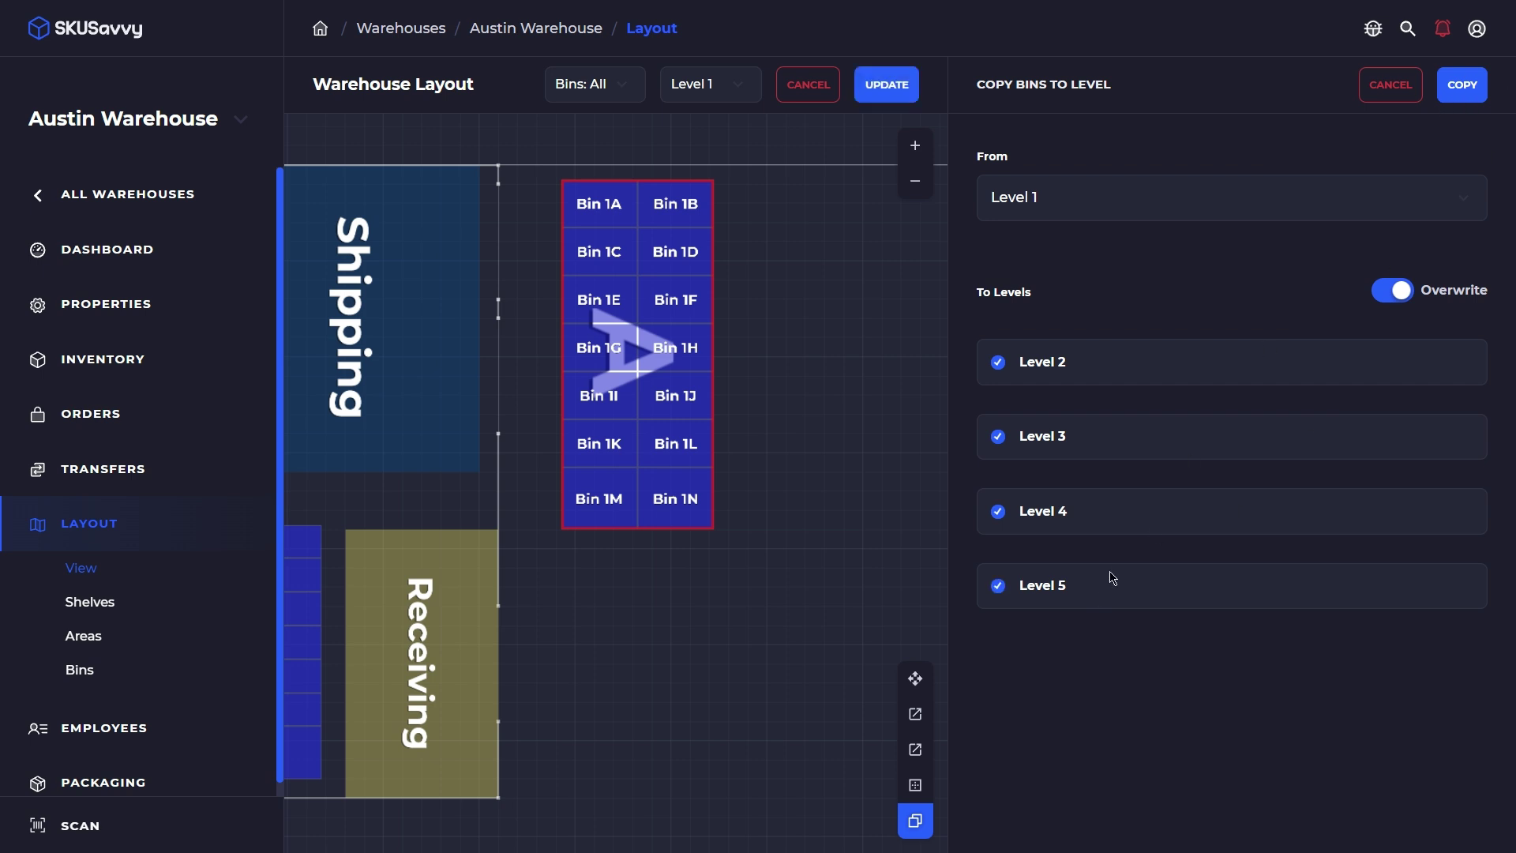
Reopen shelf A's details and scroll down to its bins
left_click(916, 677)
scroll(1078, 521, "down", 5)
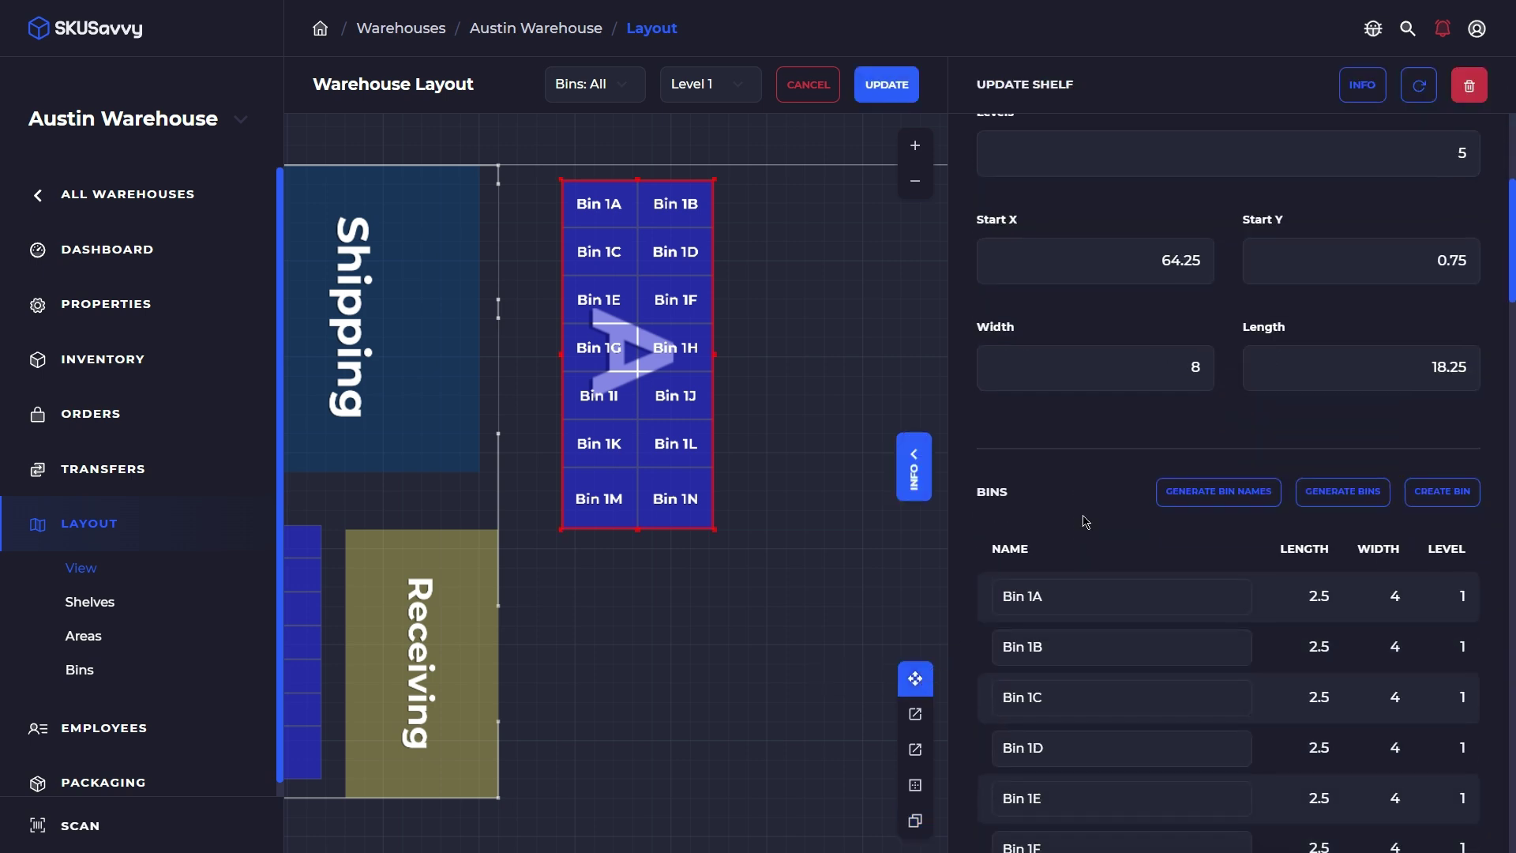
left_click(1223, 496)
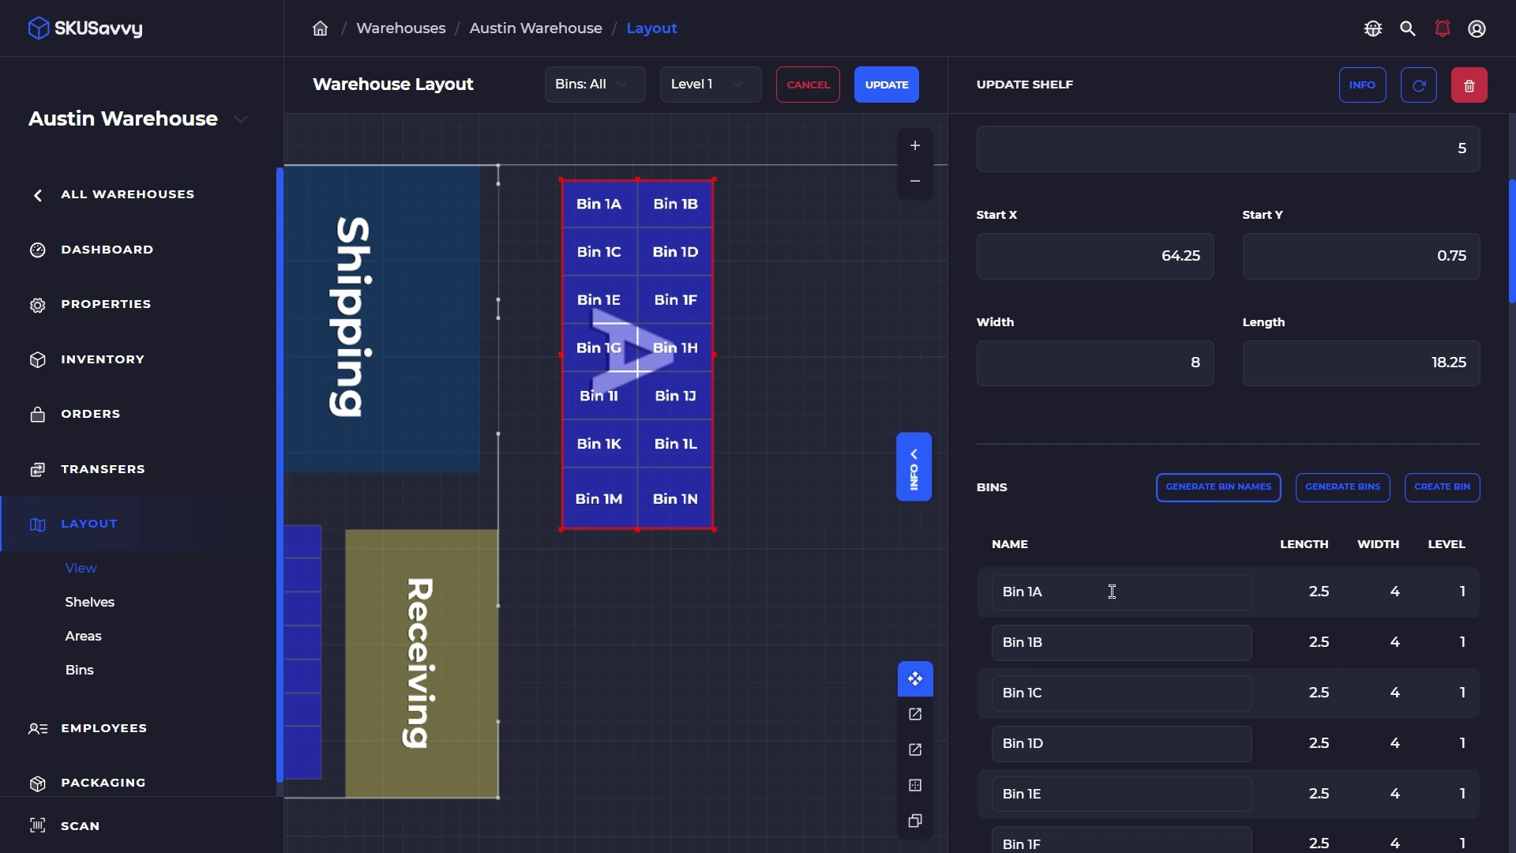
Switch to Level 5 to confirm bins 5A–5N, then save the layout
left_click(741, 98)
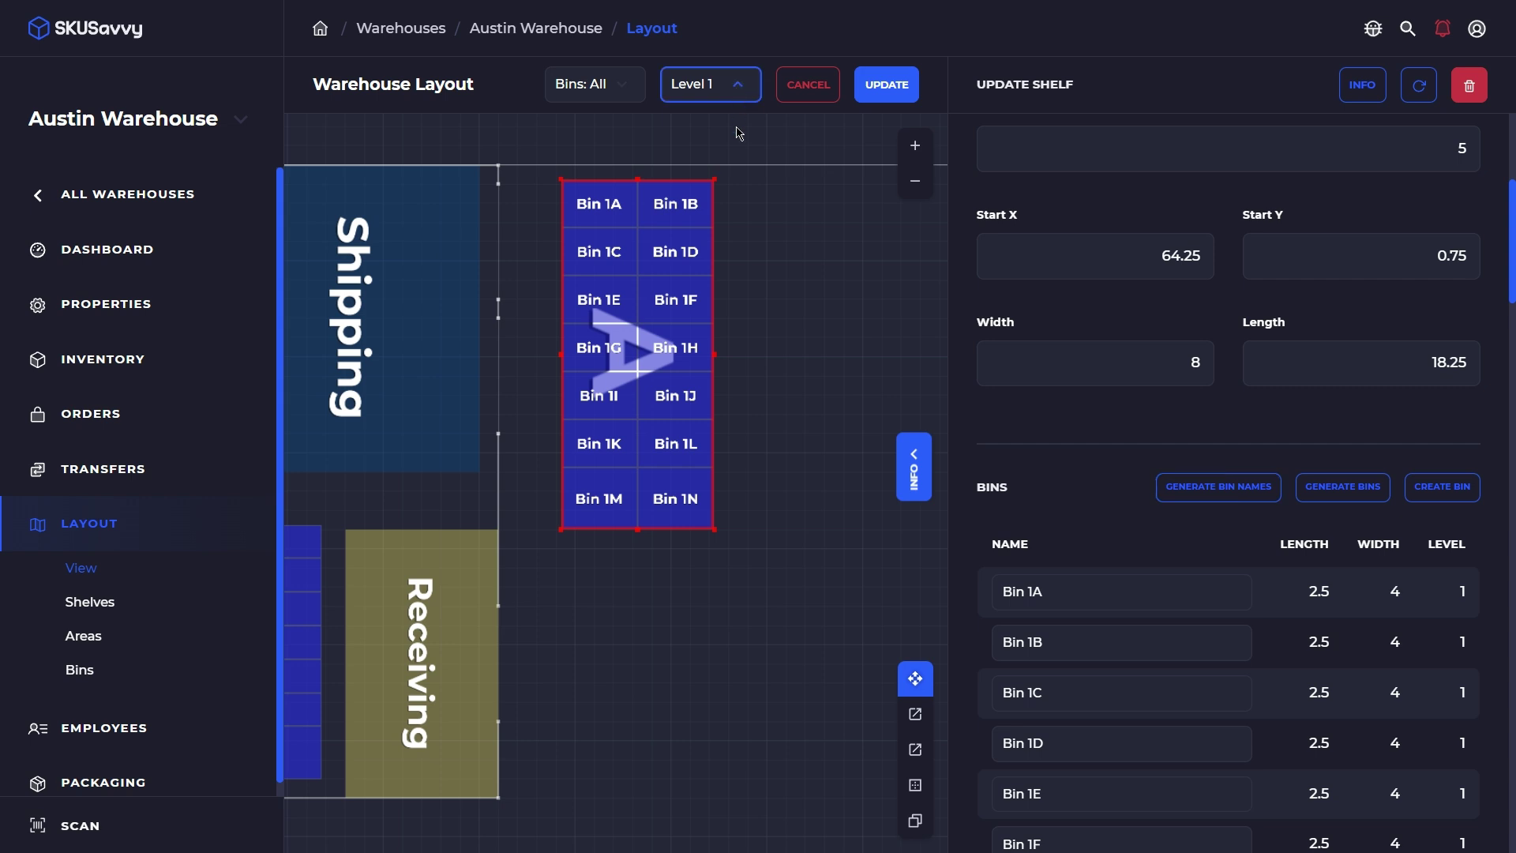
left_click(736, 175)
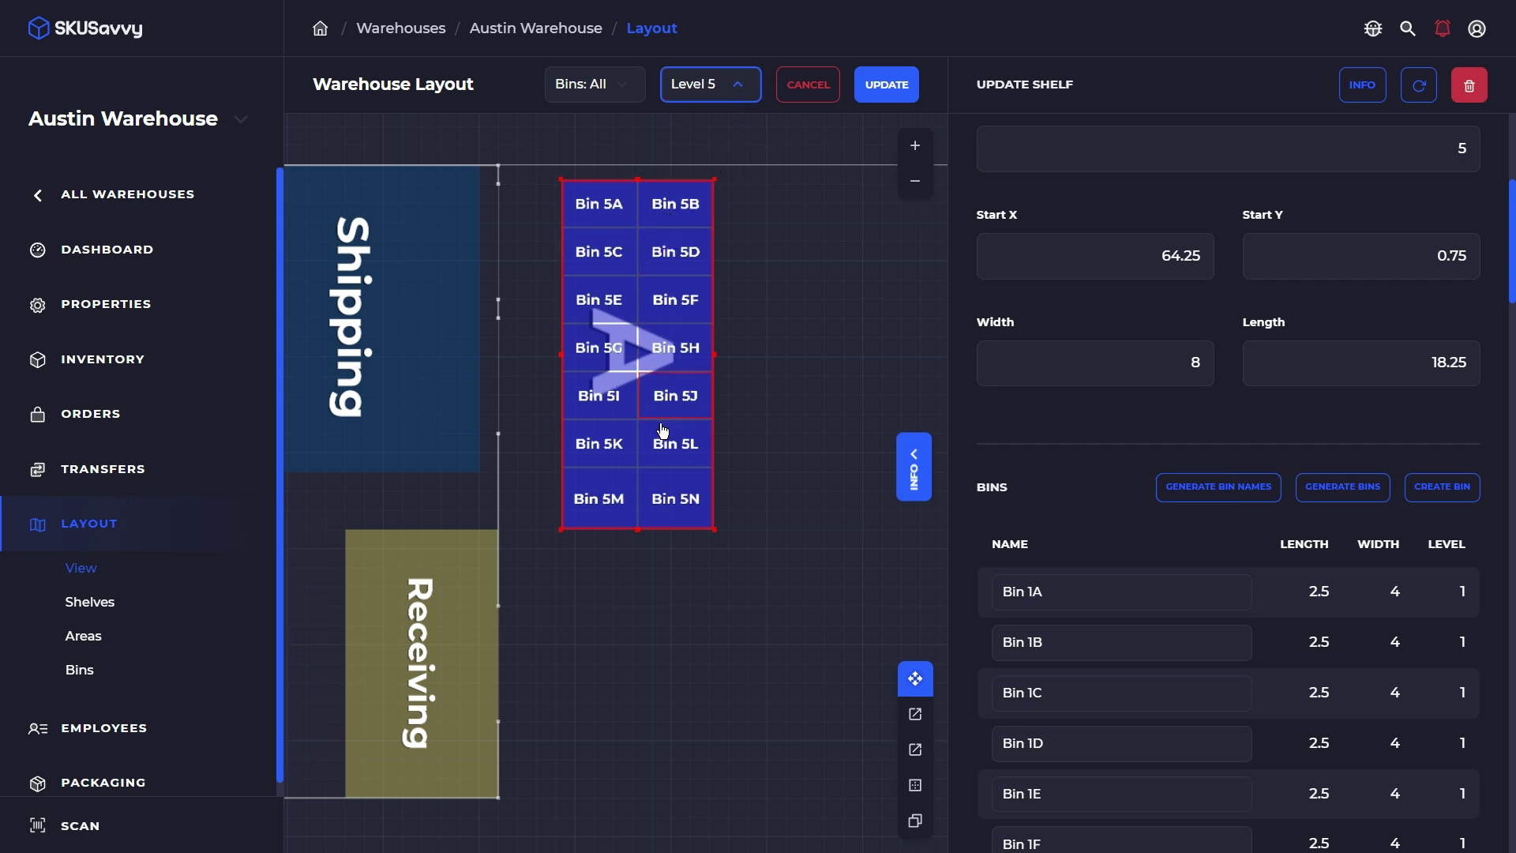
left_click(1075, 593)
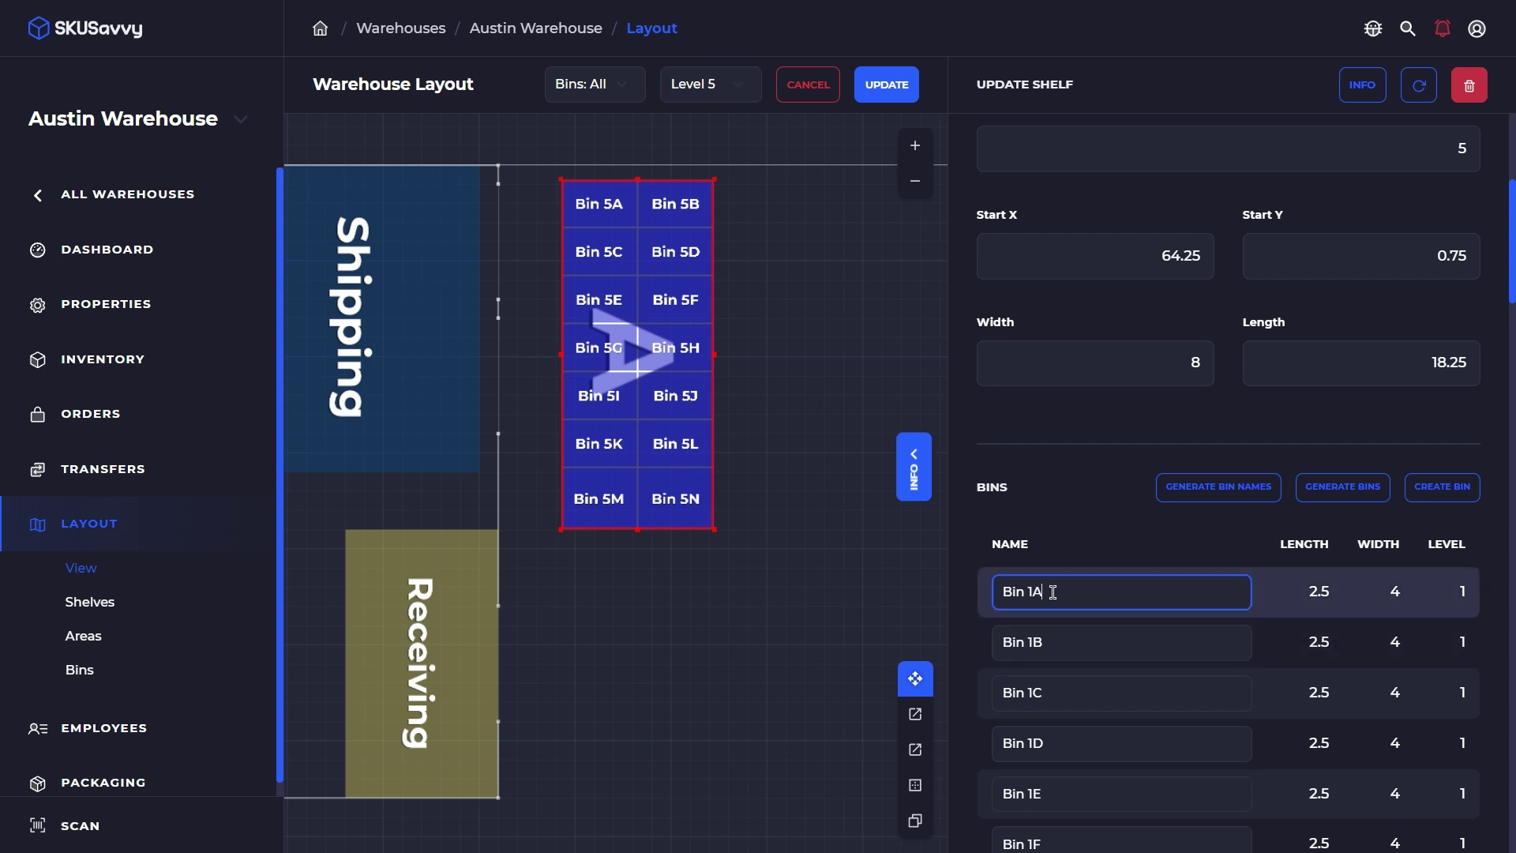
left_click(886, 84)
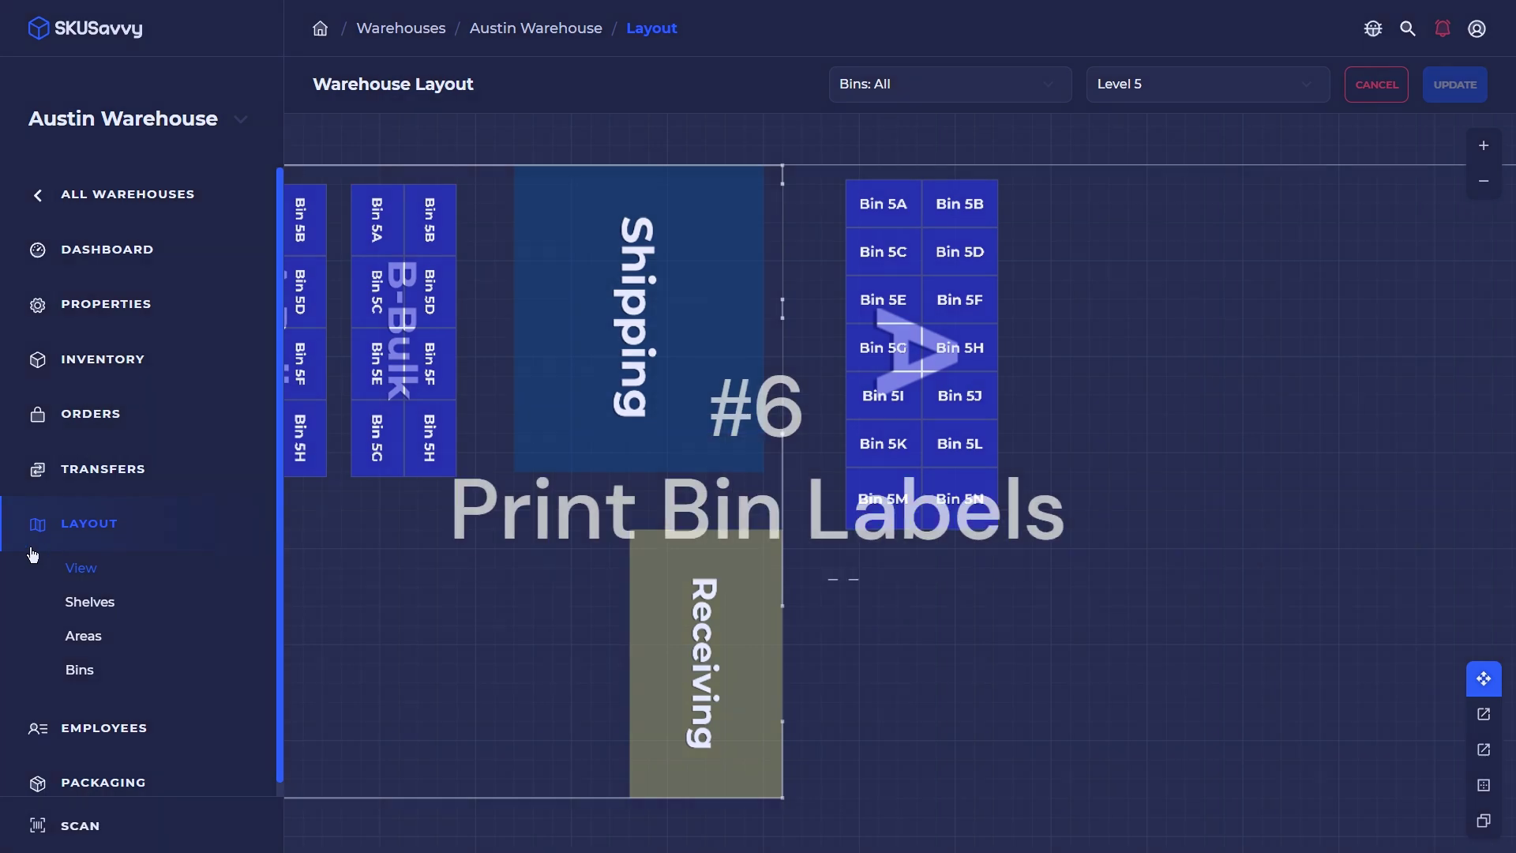
Open the Bins list and bring up Bin Barcodes printing in the Bin Label 2x4 format
left_click(72, 673)
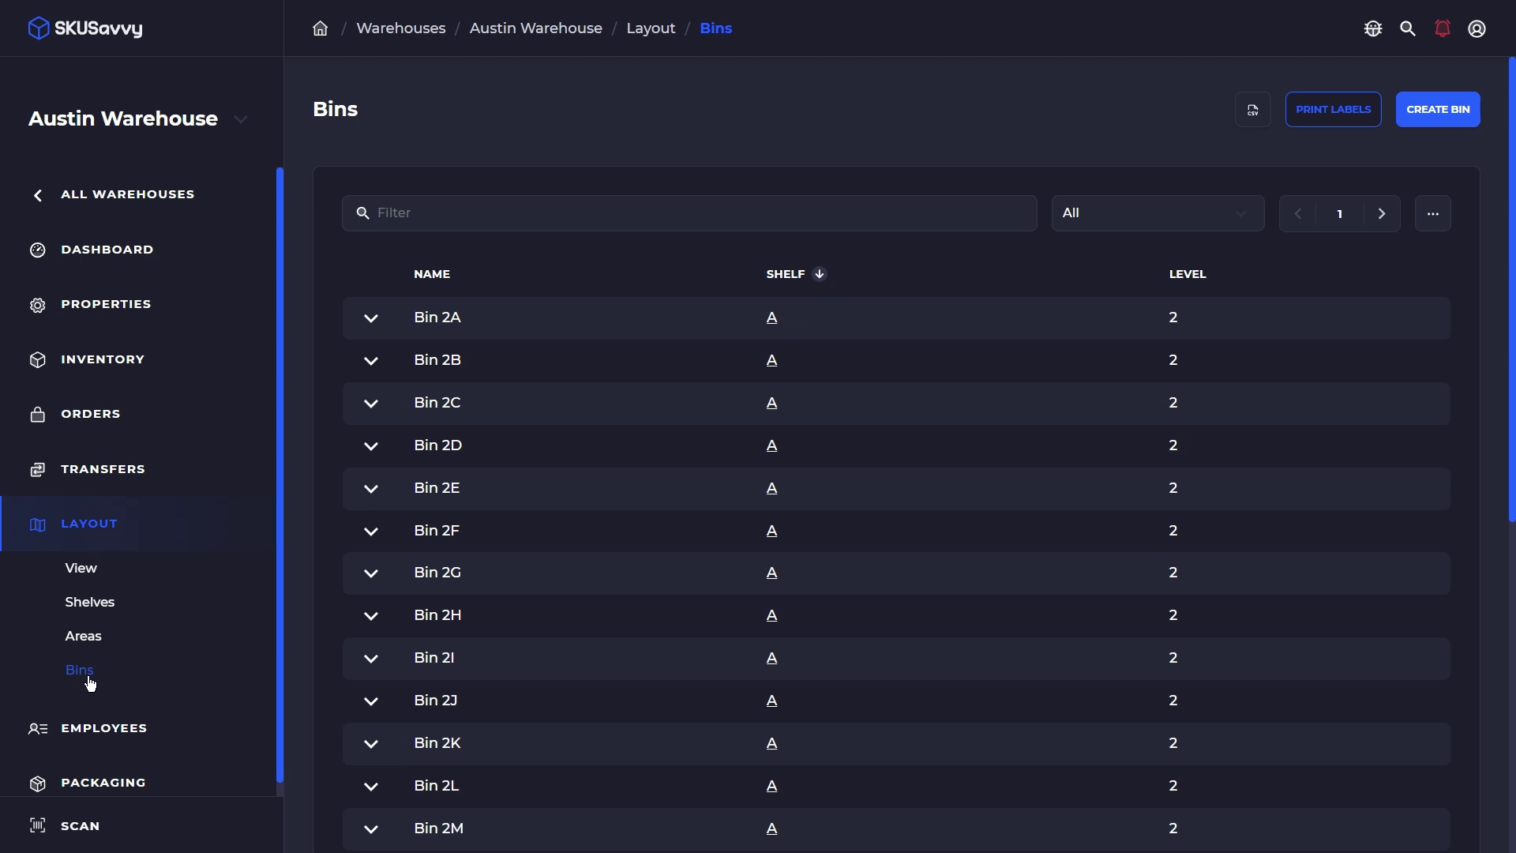
left_click(1357, 111)
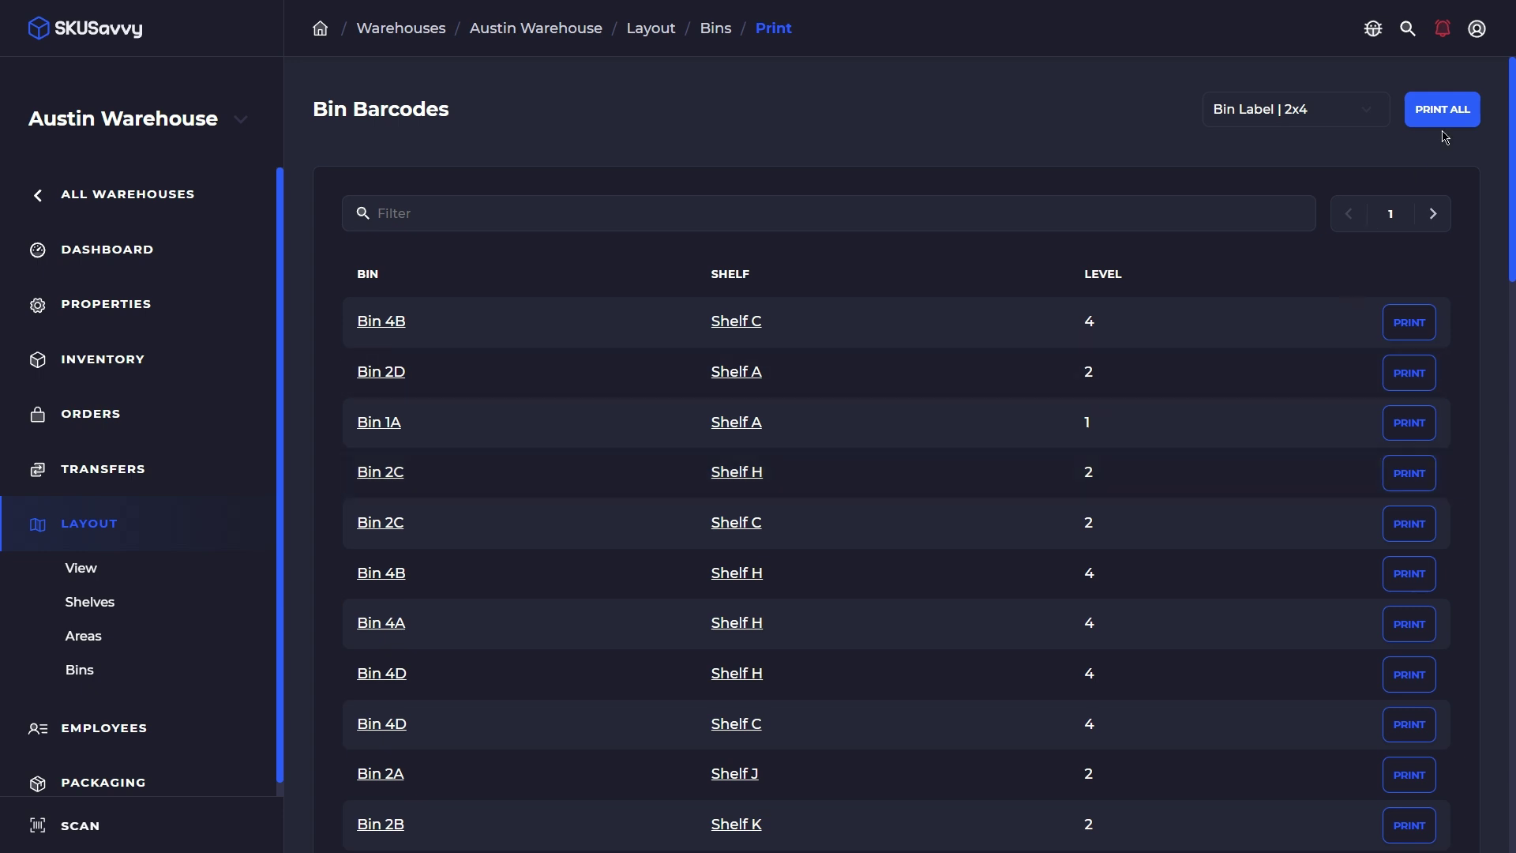
Open Shelf A from the Shelves list and scroll to its contents
left_click(98, 605)
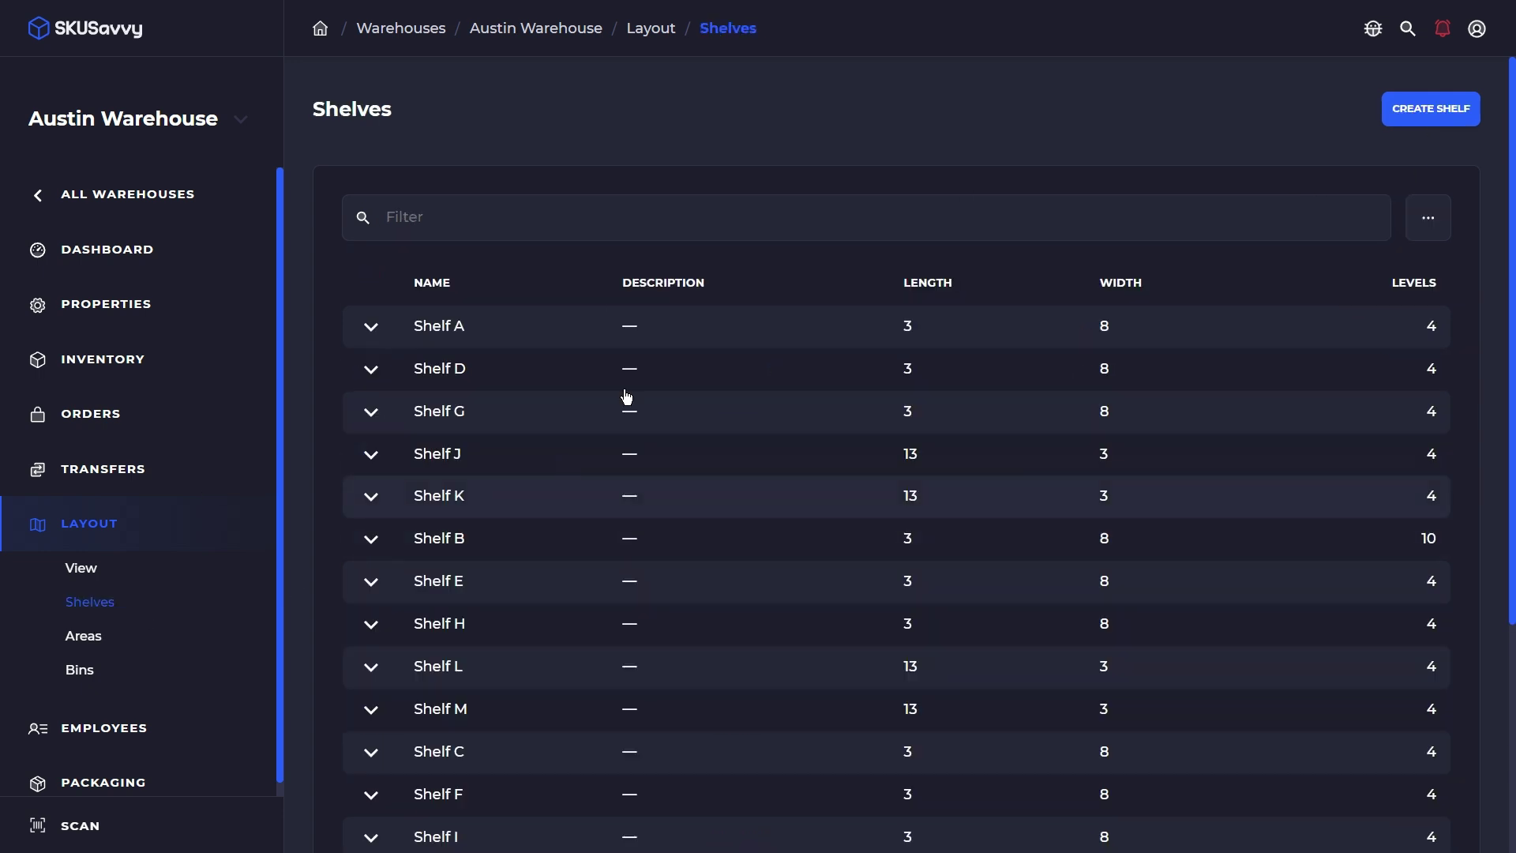
left_click(600, 341)
scroll(940, 526, "down", 5)
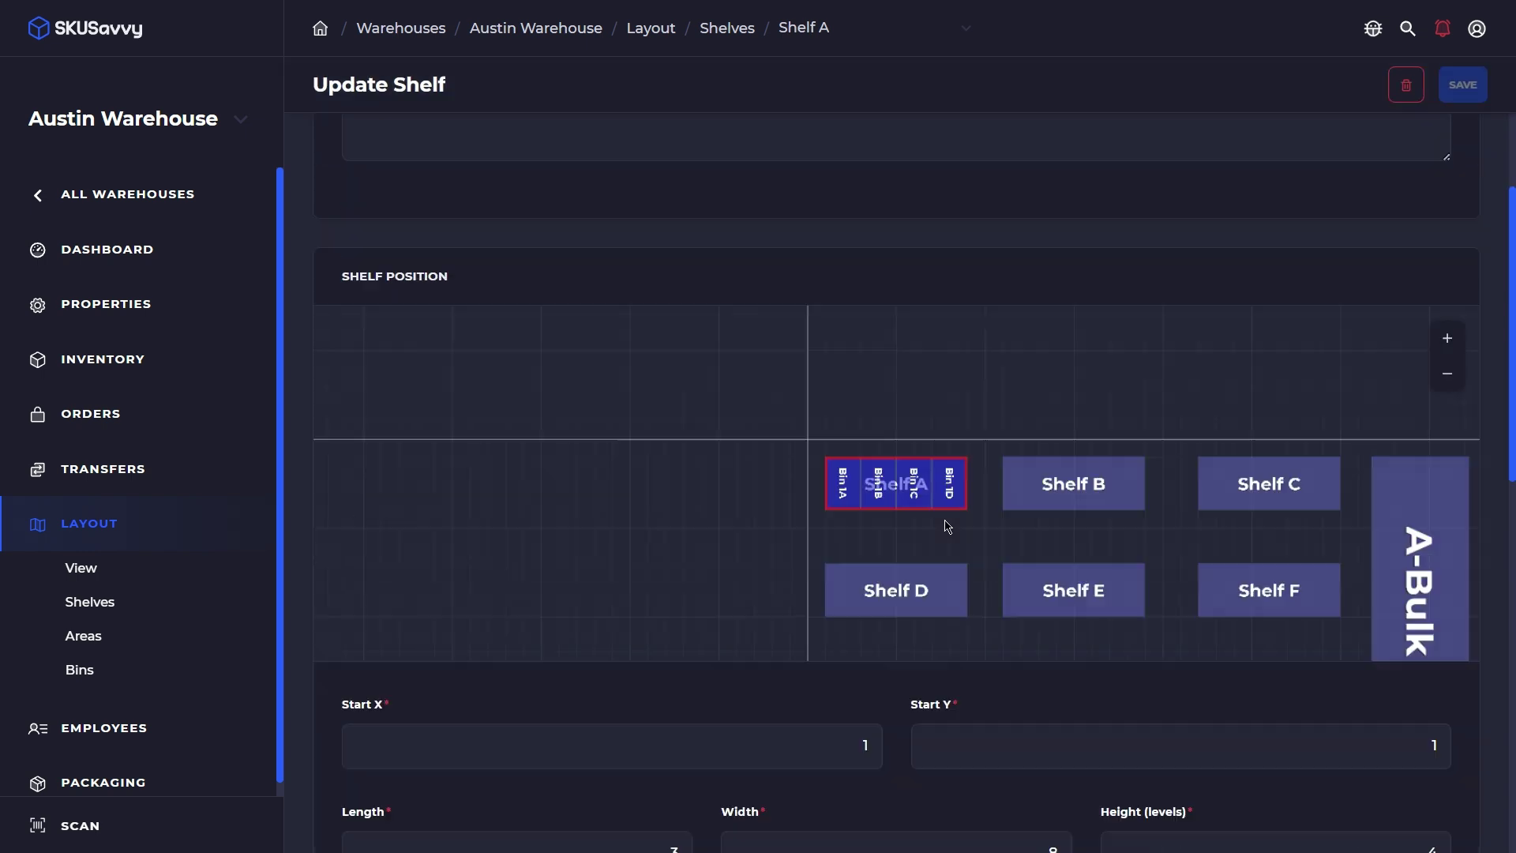
scroll(948, 527, "down", 6)
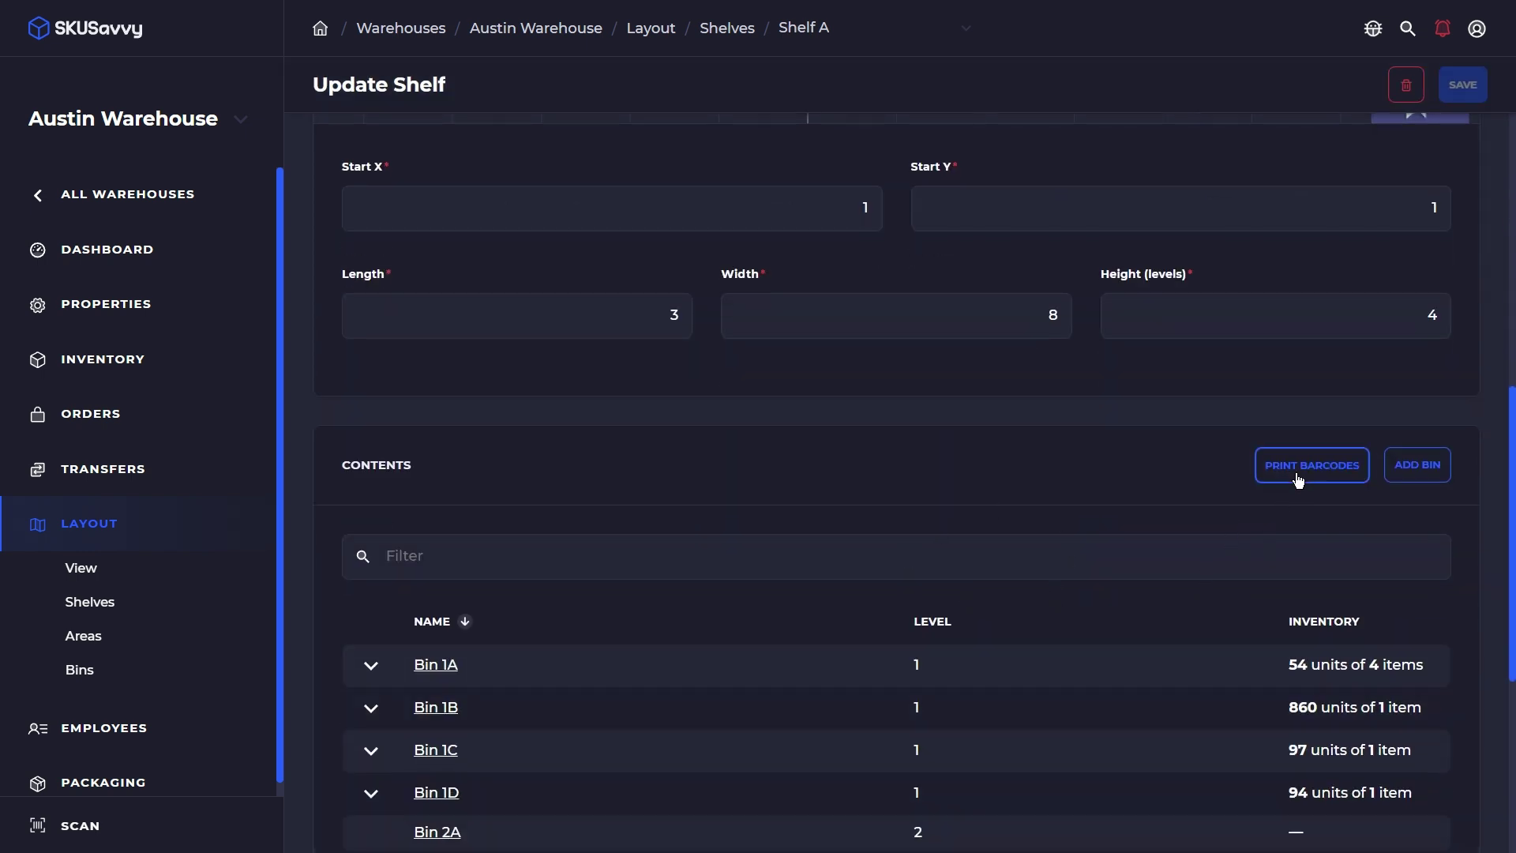
Review Shelf A's barcode print options, keep Bin Label | 2x4, and close without printing
left_click(1298, 477)
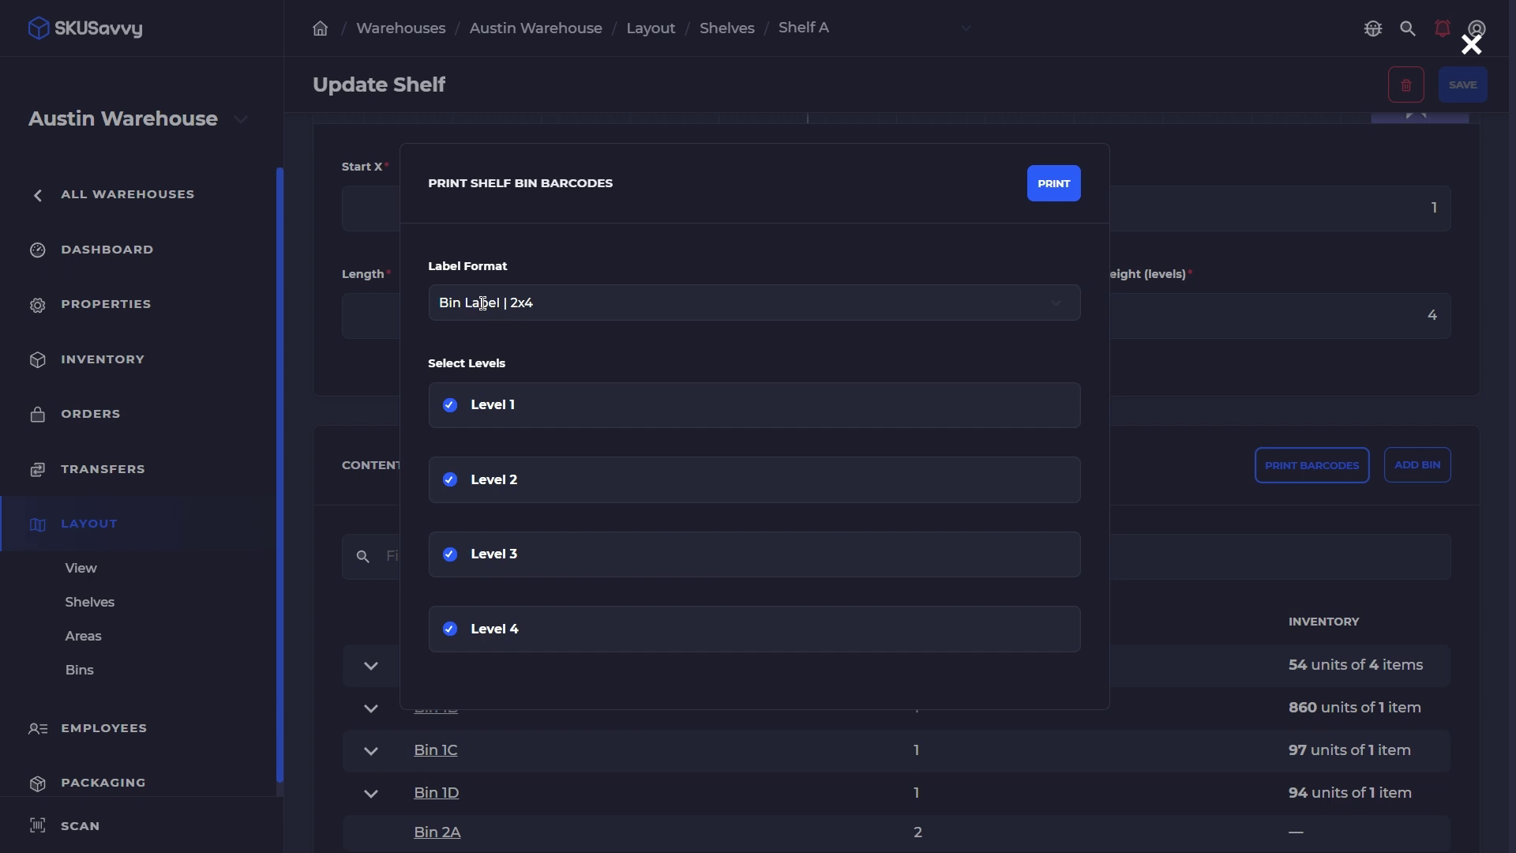
left_click(491, 303)
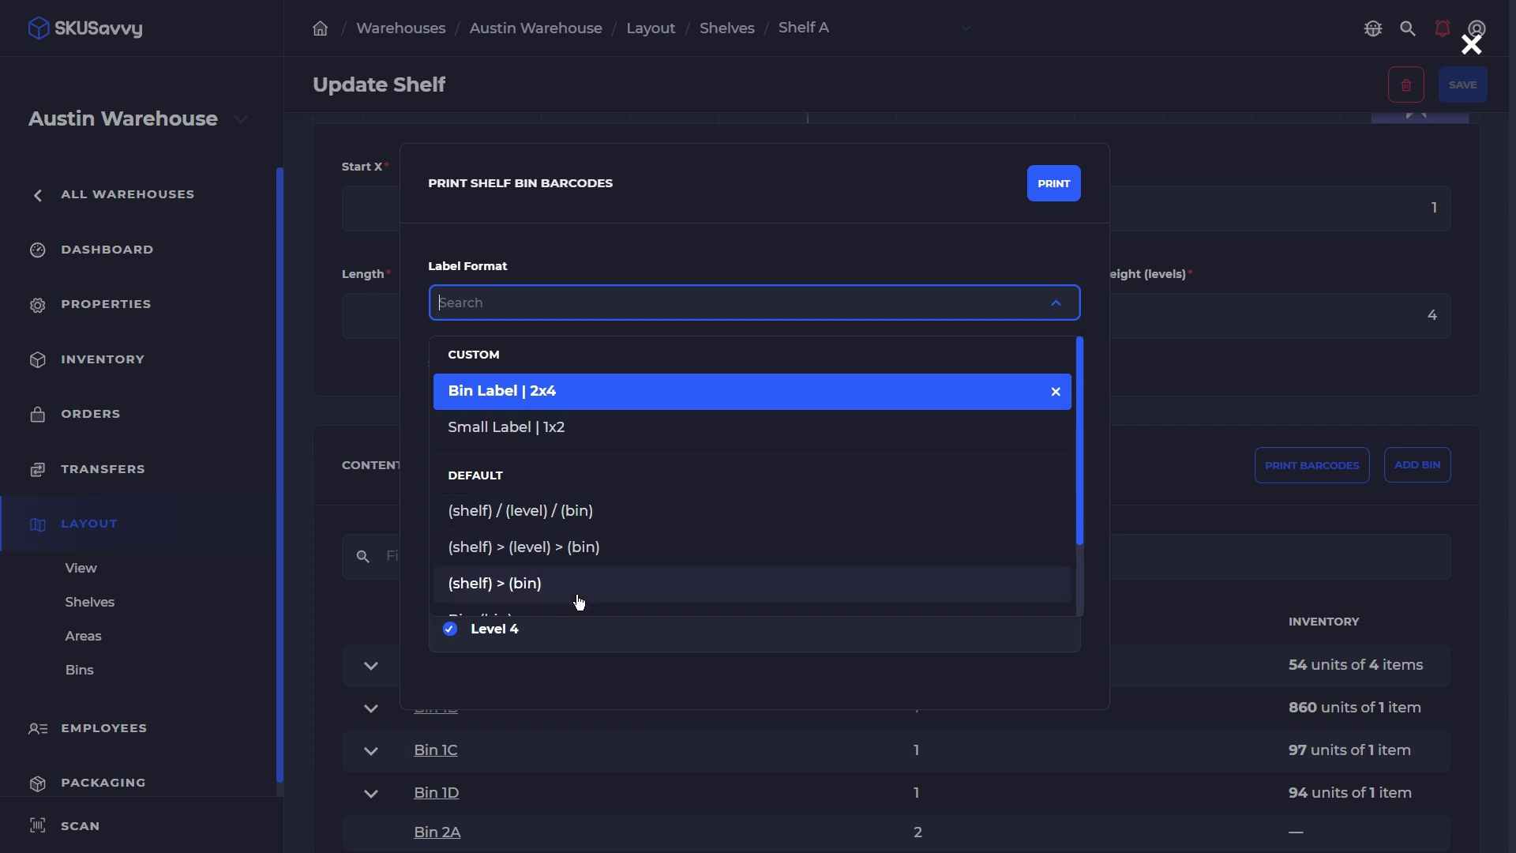
left_click(741, 207)
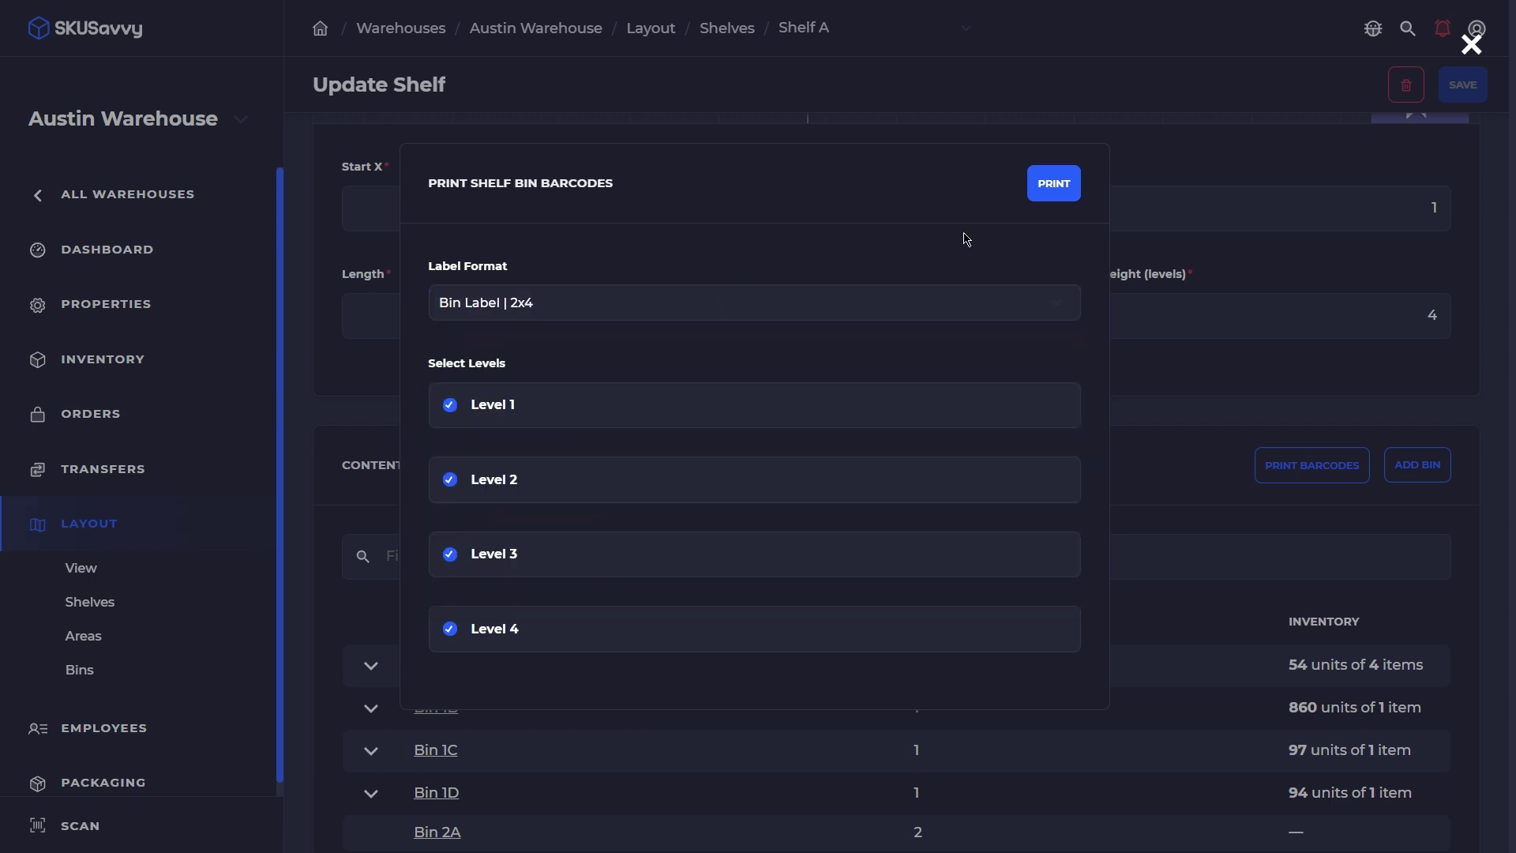
left_click(1220, 227)
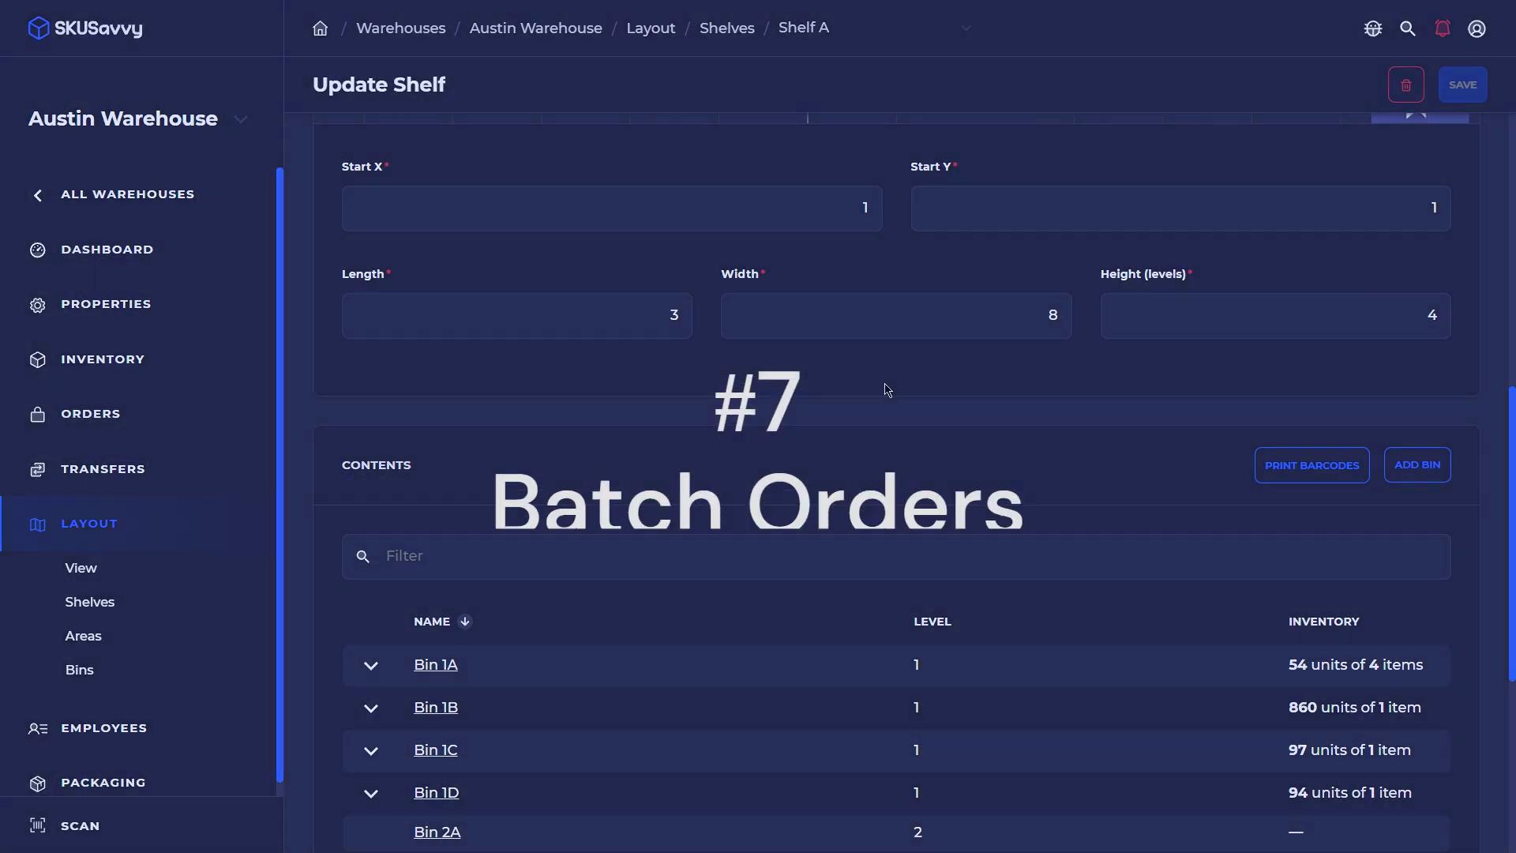
Open Orders > Fulfill and scroll through the batches and unbatched shipments
scroll(795, 436, "up", 10)
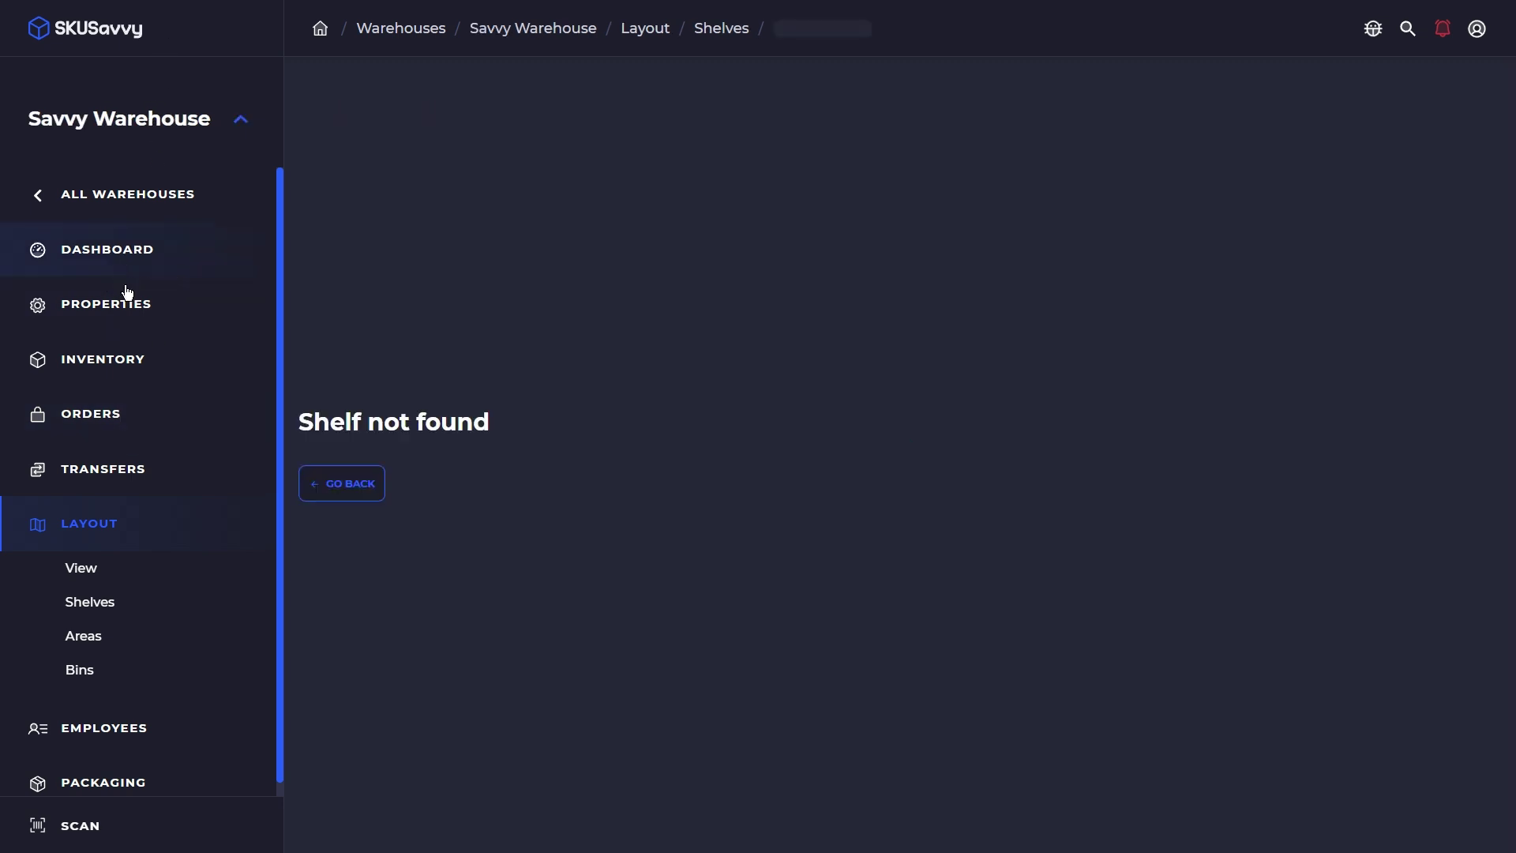
left_click(106, 426)
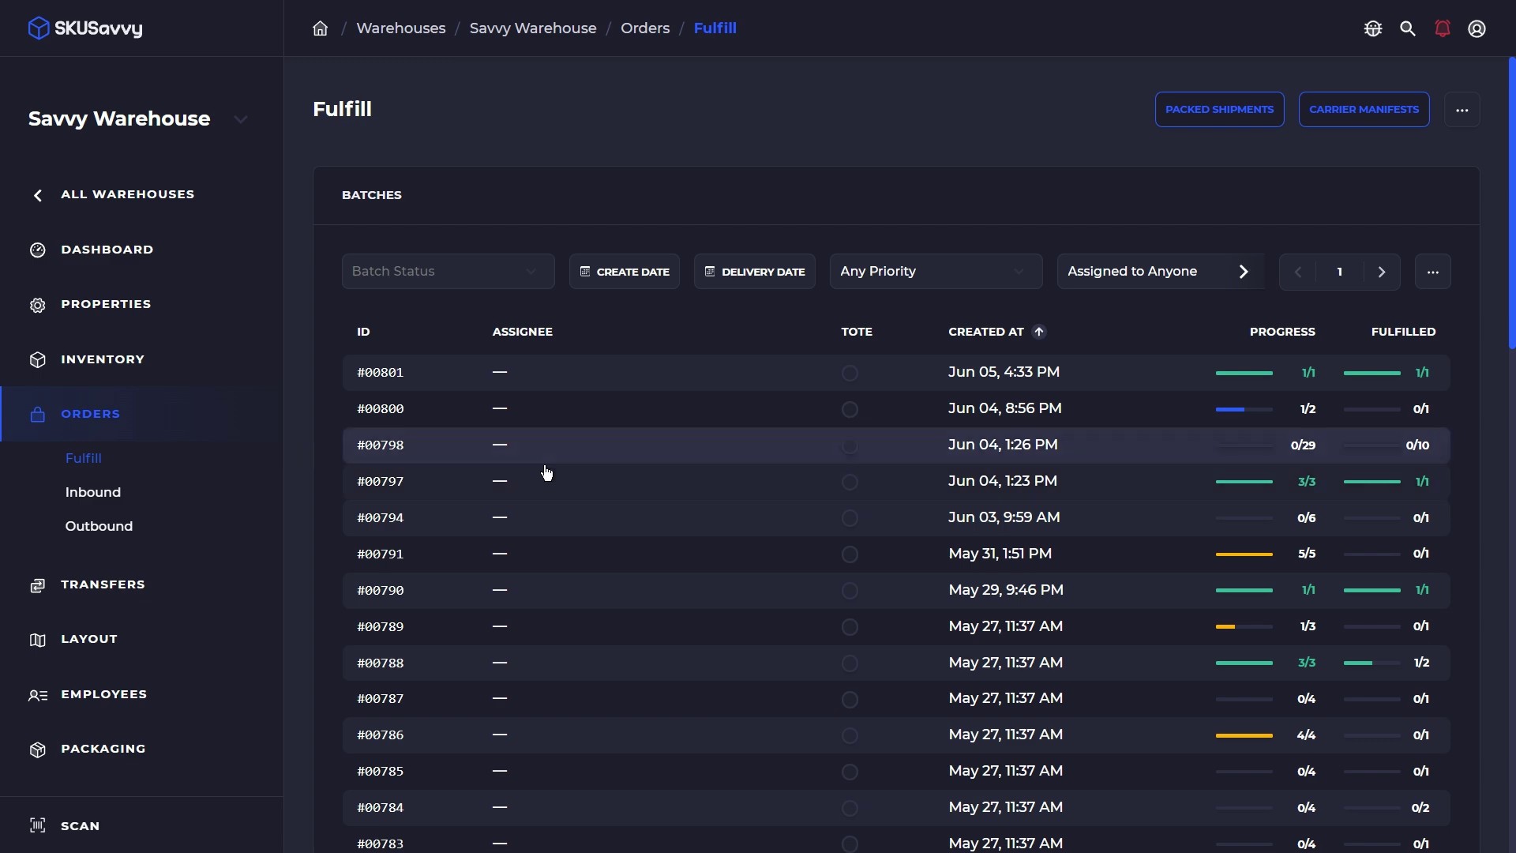
scroll(548, 472, "down", 15)
scroll(727, 423, "up", 2)
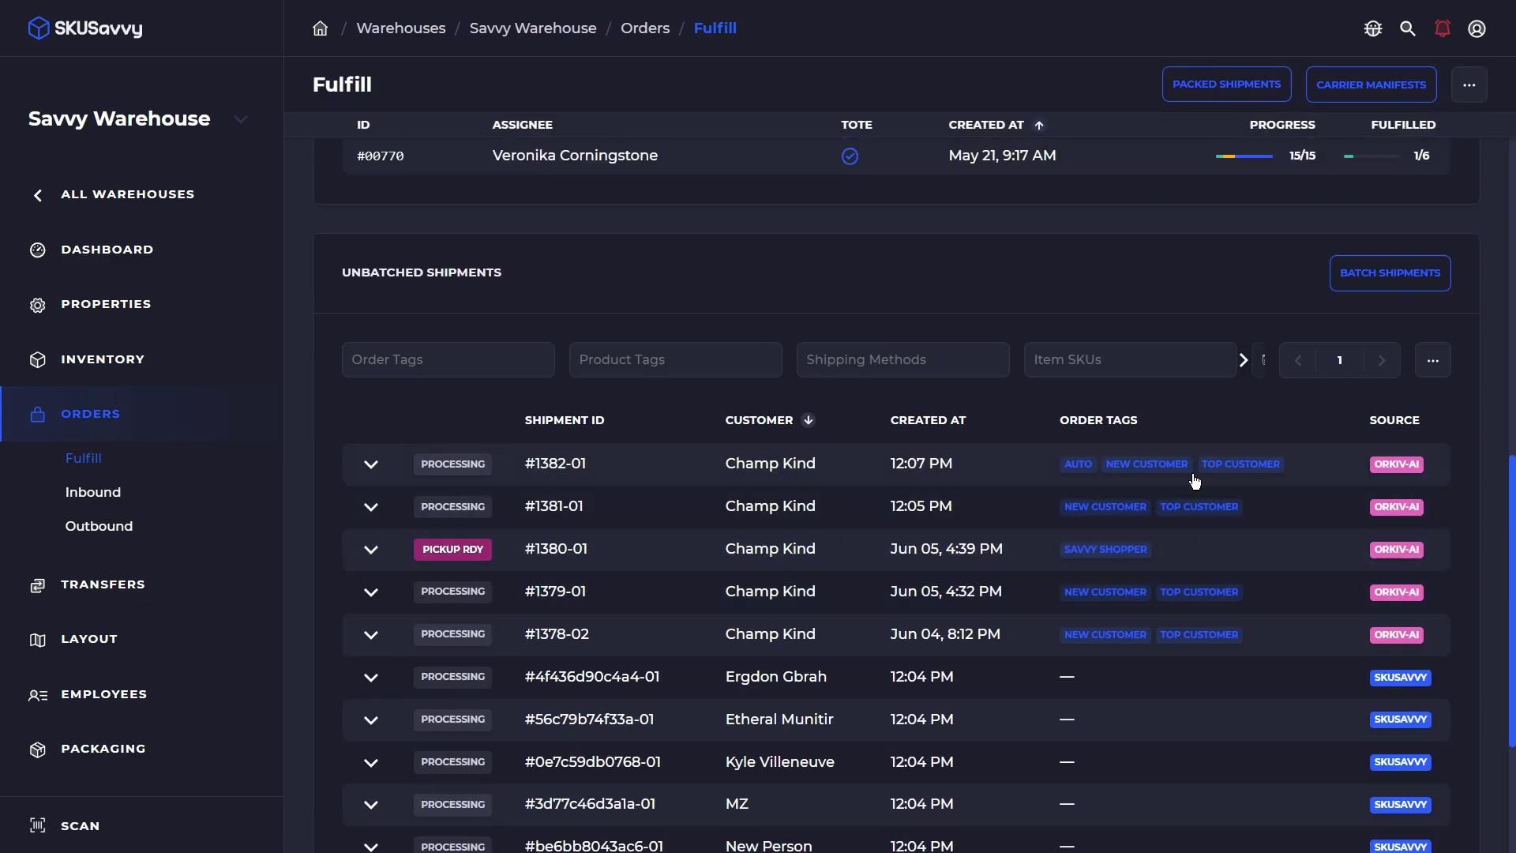
Batch the 'new customer' tagged shipments with a 10-shipment limit per batch
left_click(1374, 284)
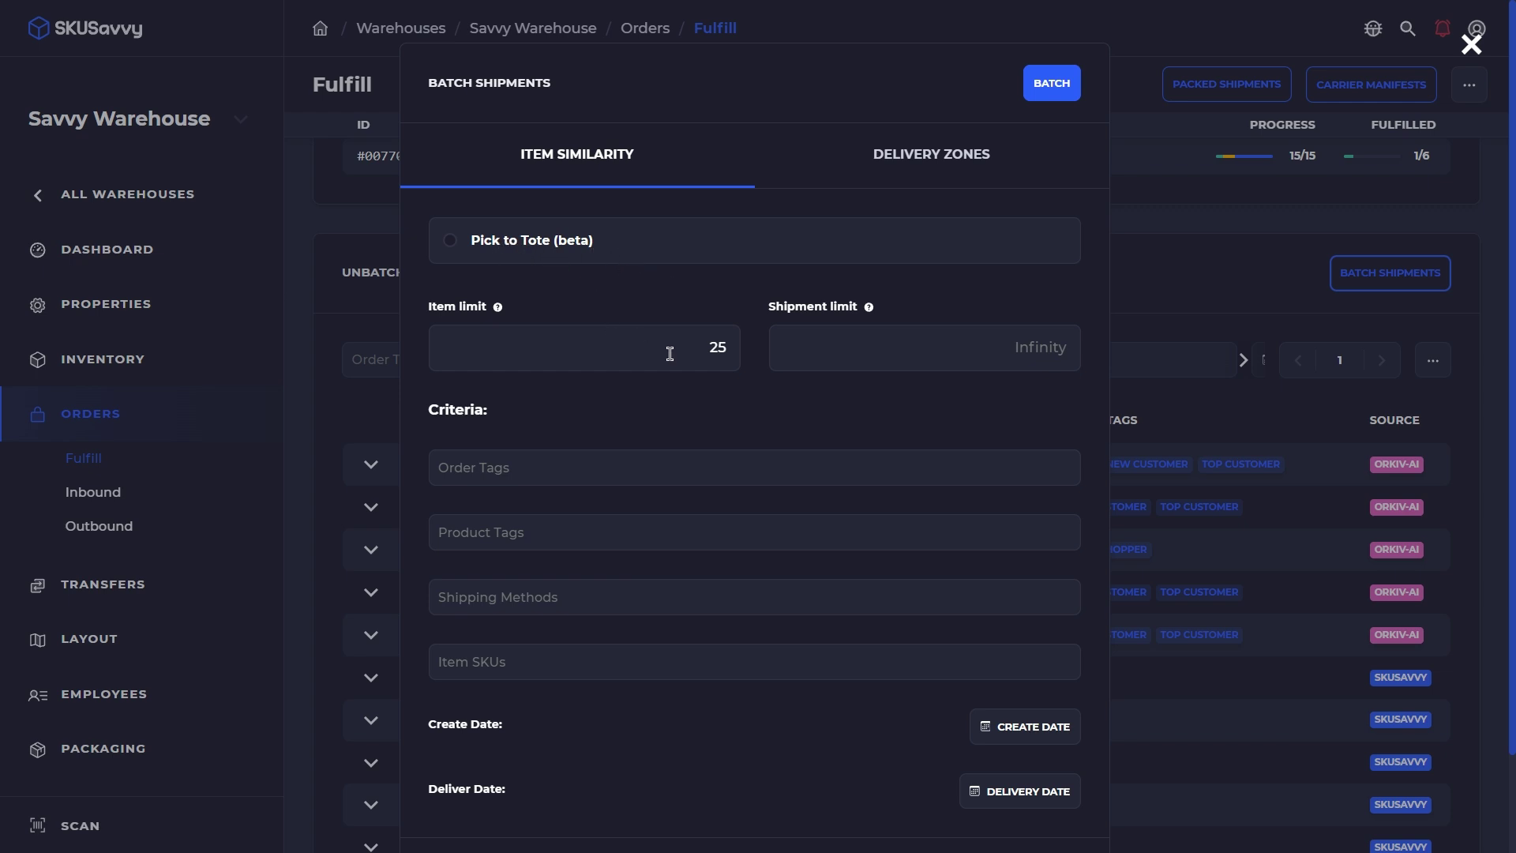
left_click(983, 362)
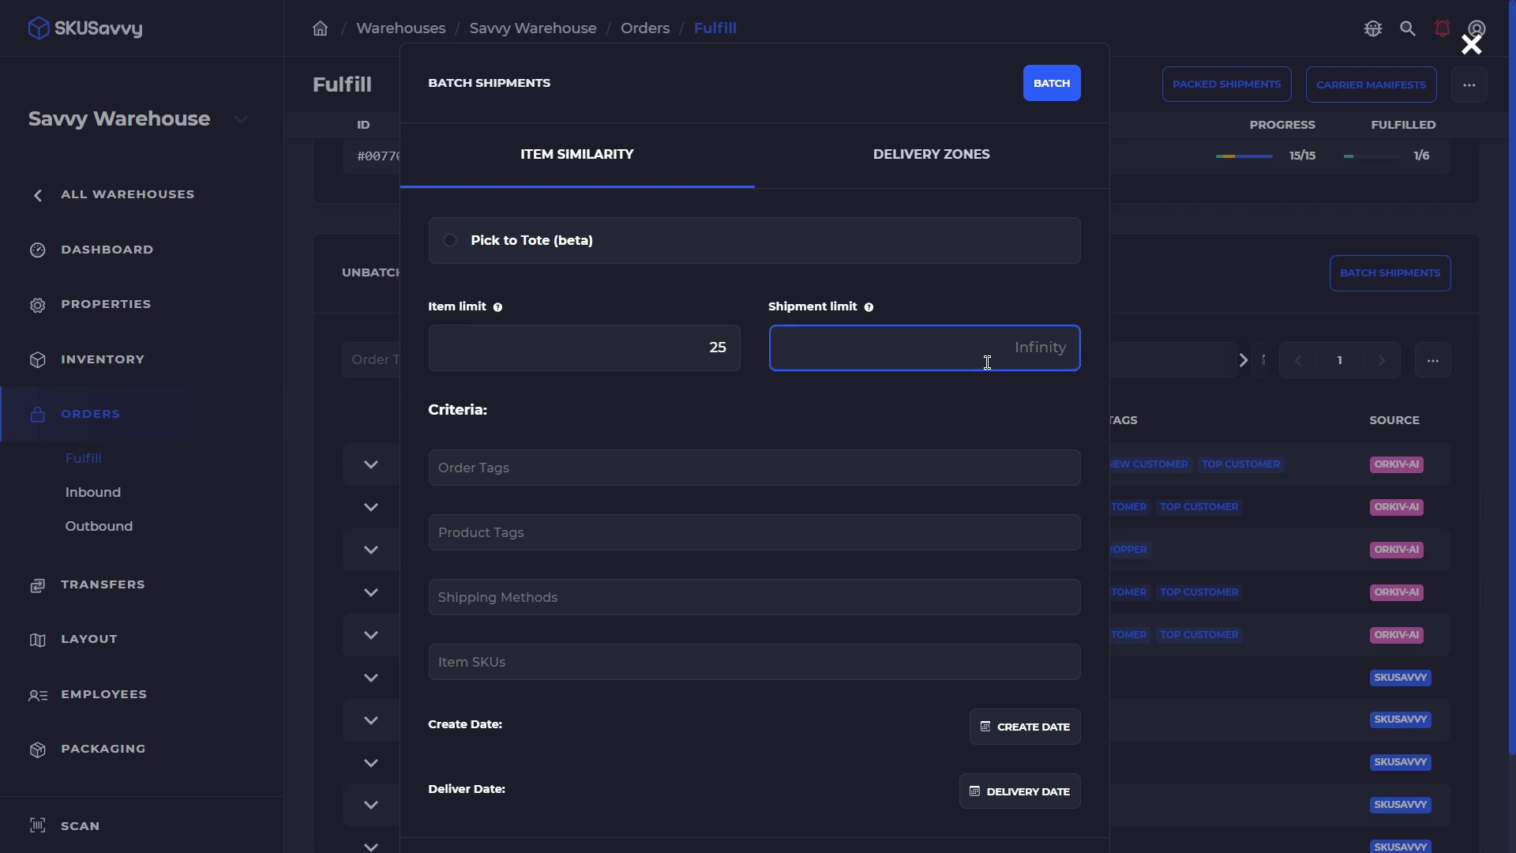
type("10")
left_click(566, 464)
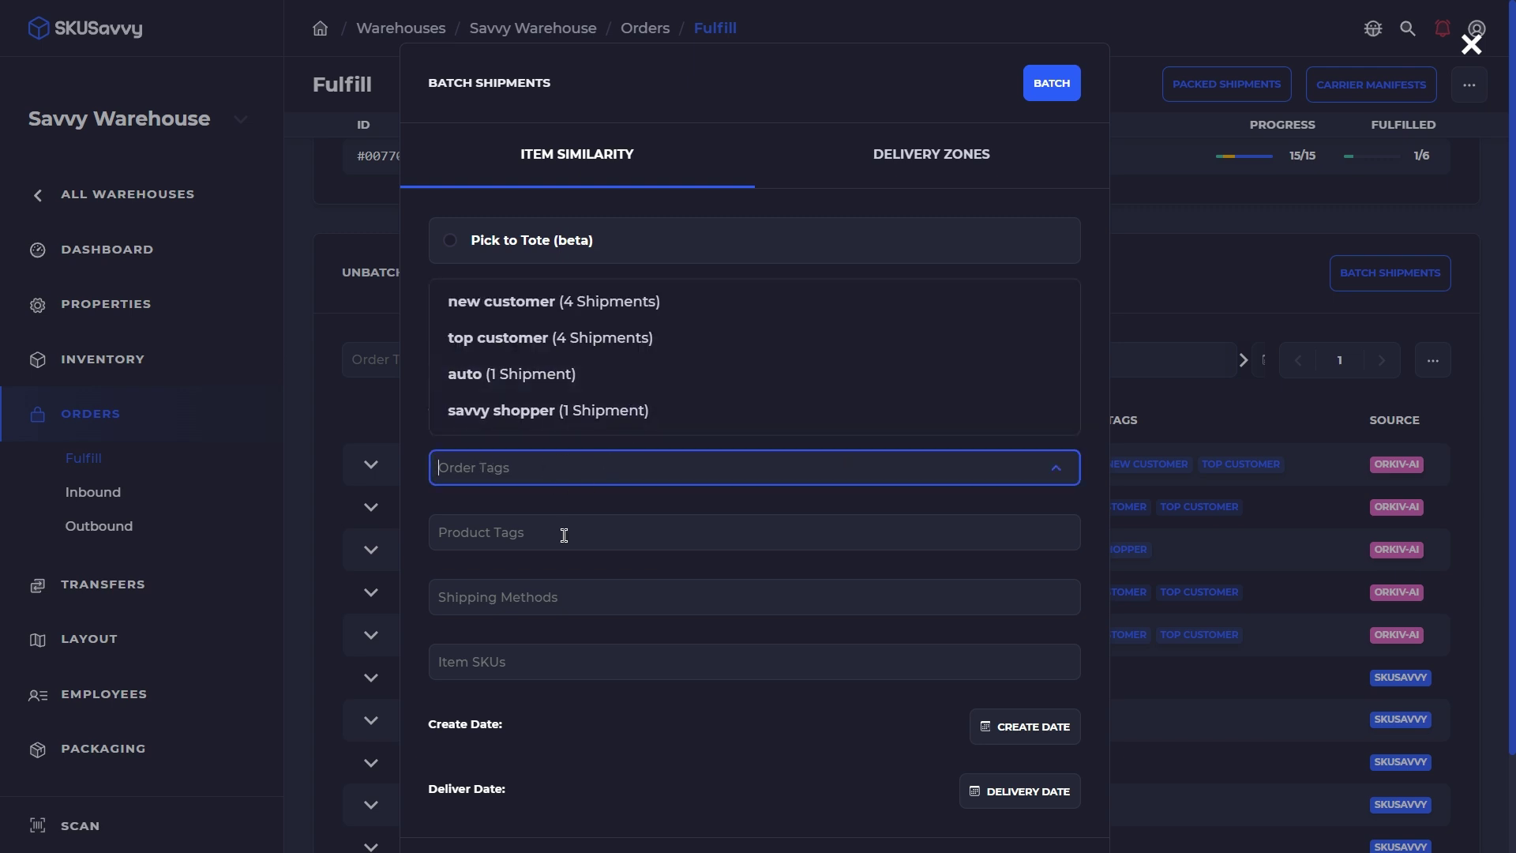
left_click(650, 715)
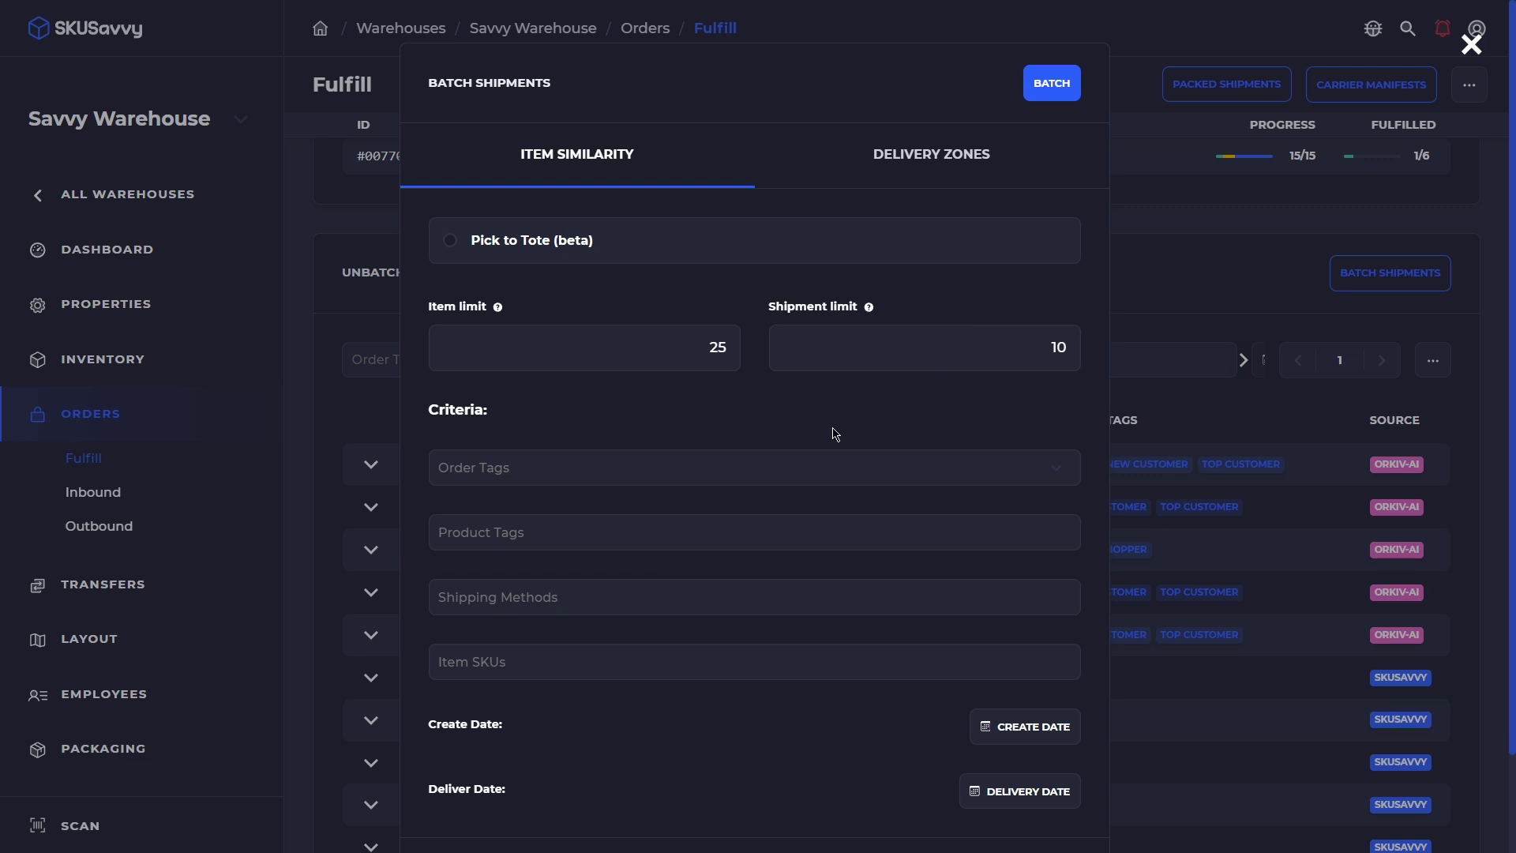
left_click(731, 477)
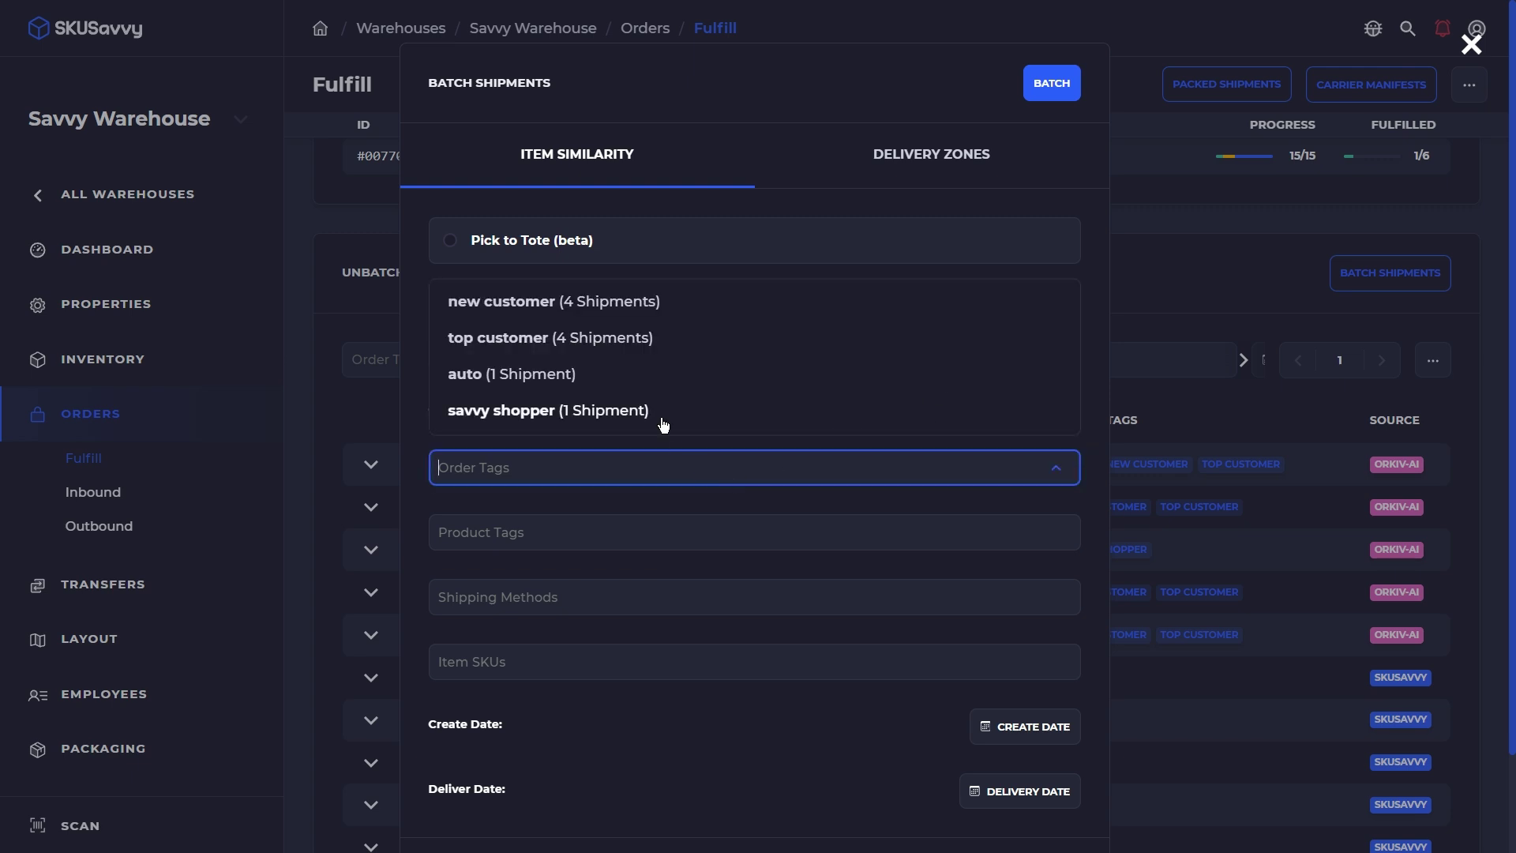
left_click(659, 303)
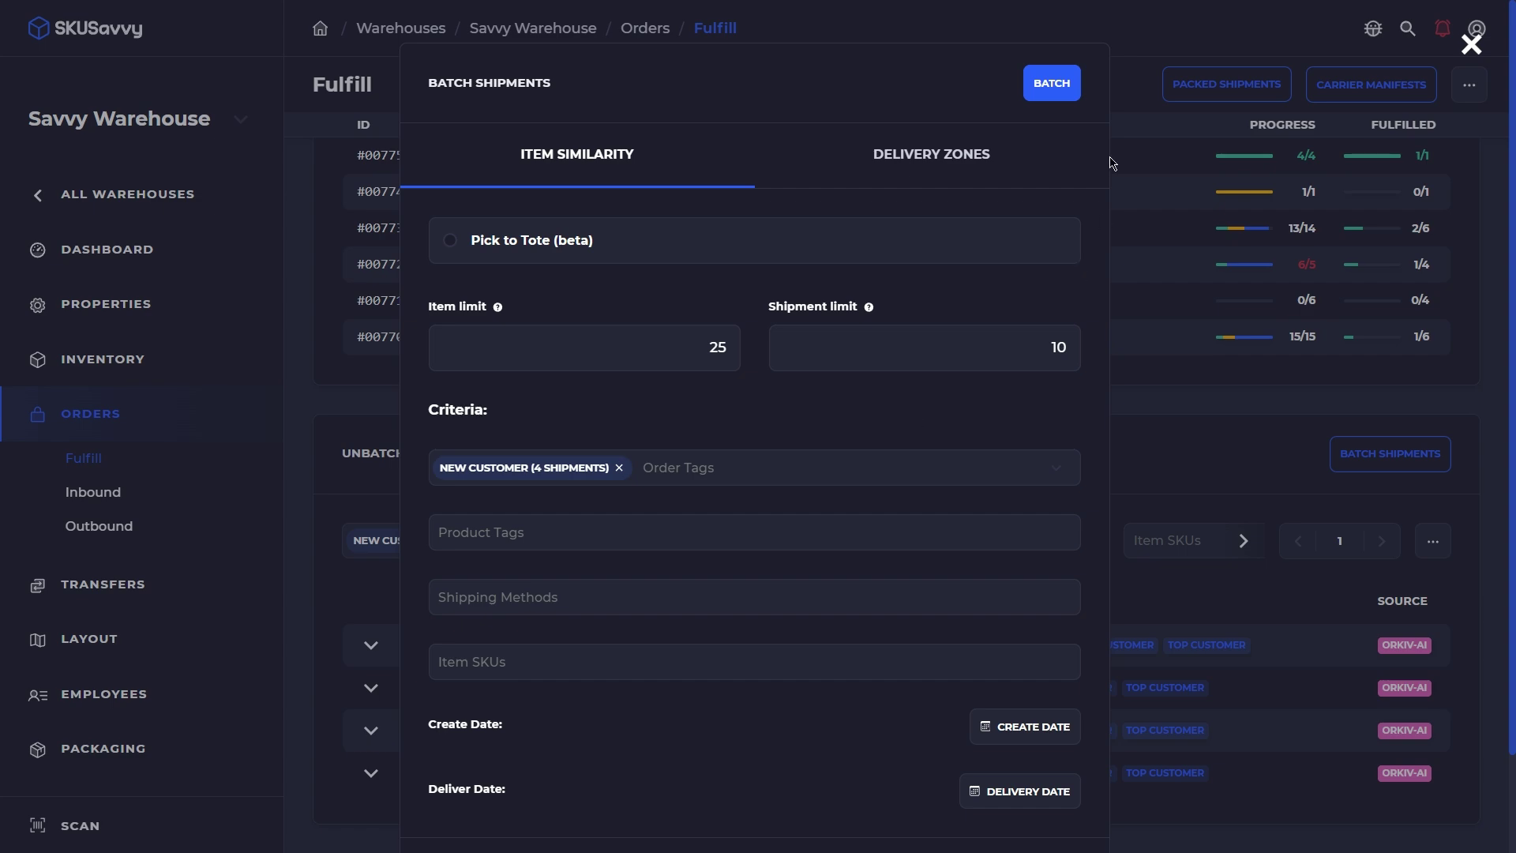
left_click(1056, 85)
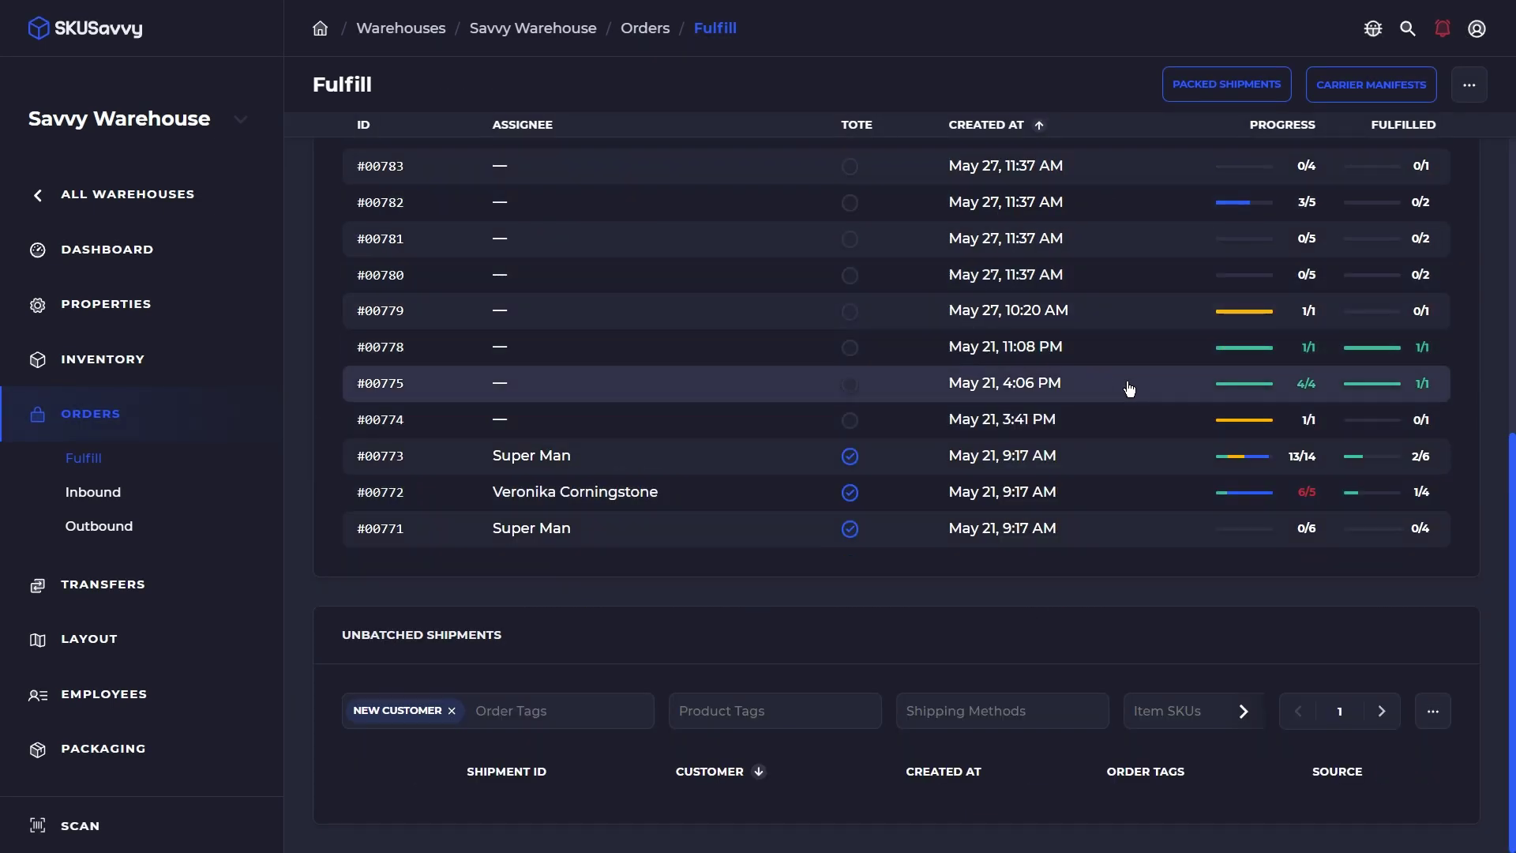
Scroll up the Batches table and open batch #00803
scroll(1129, 387, "up", 15)
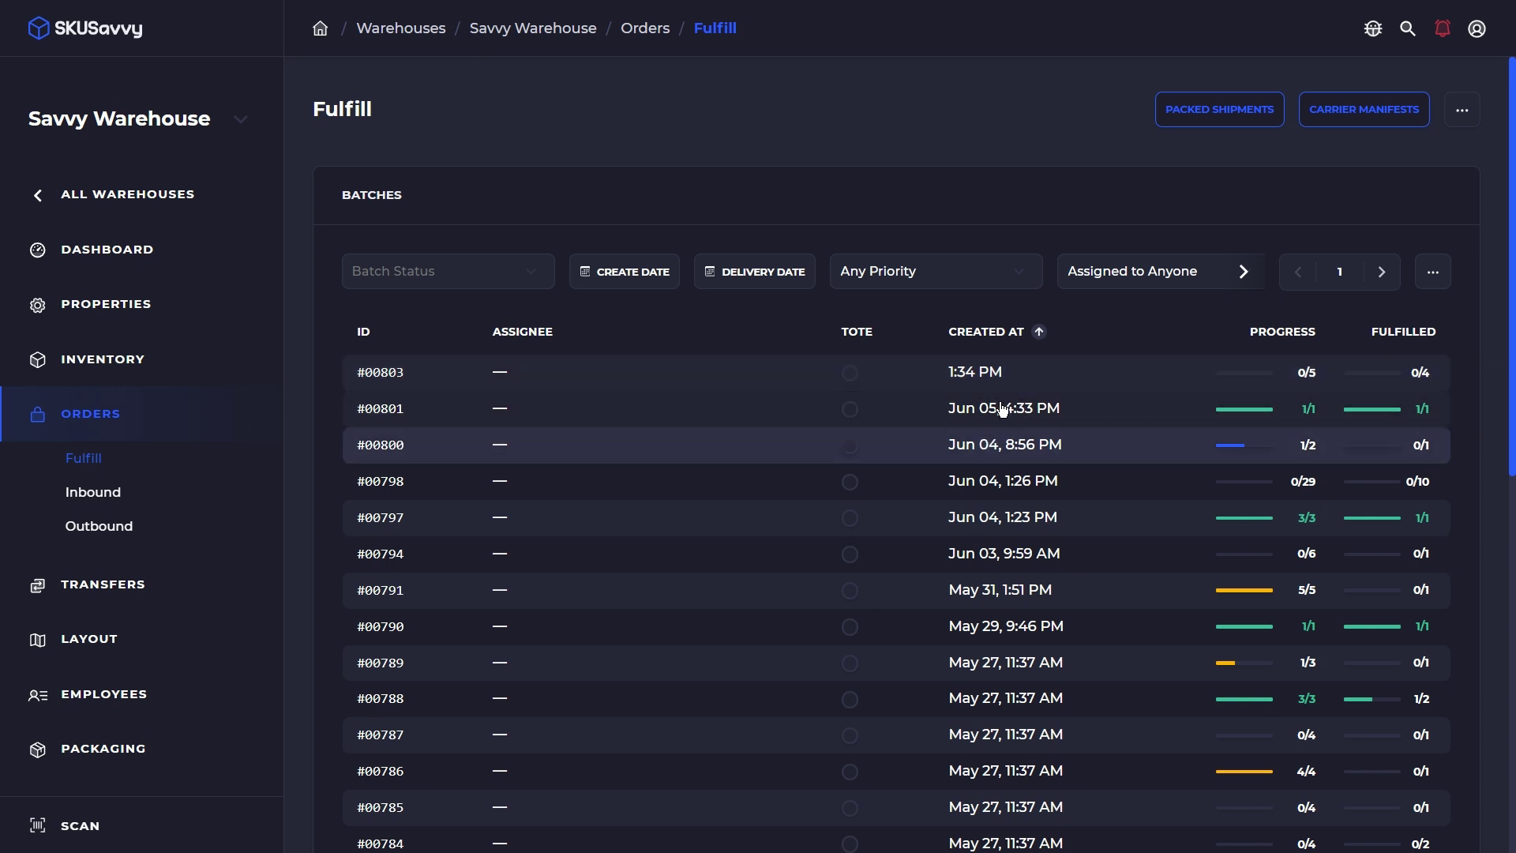
left_click(1007, 383)
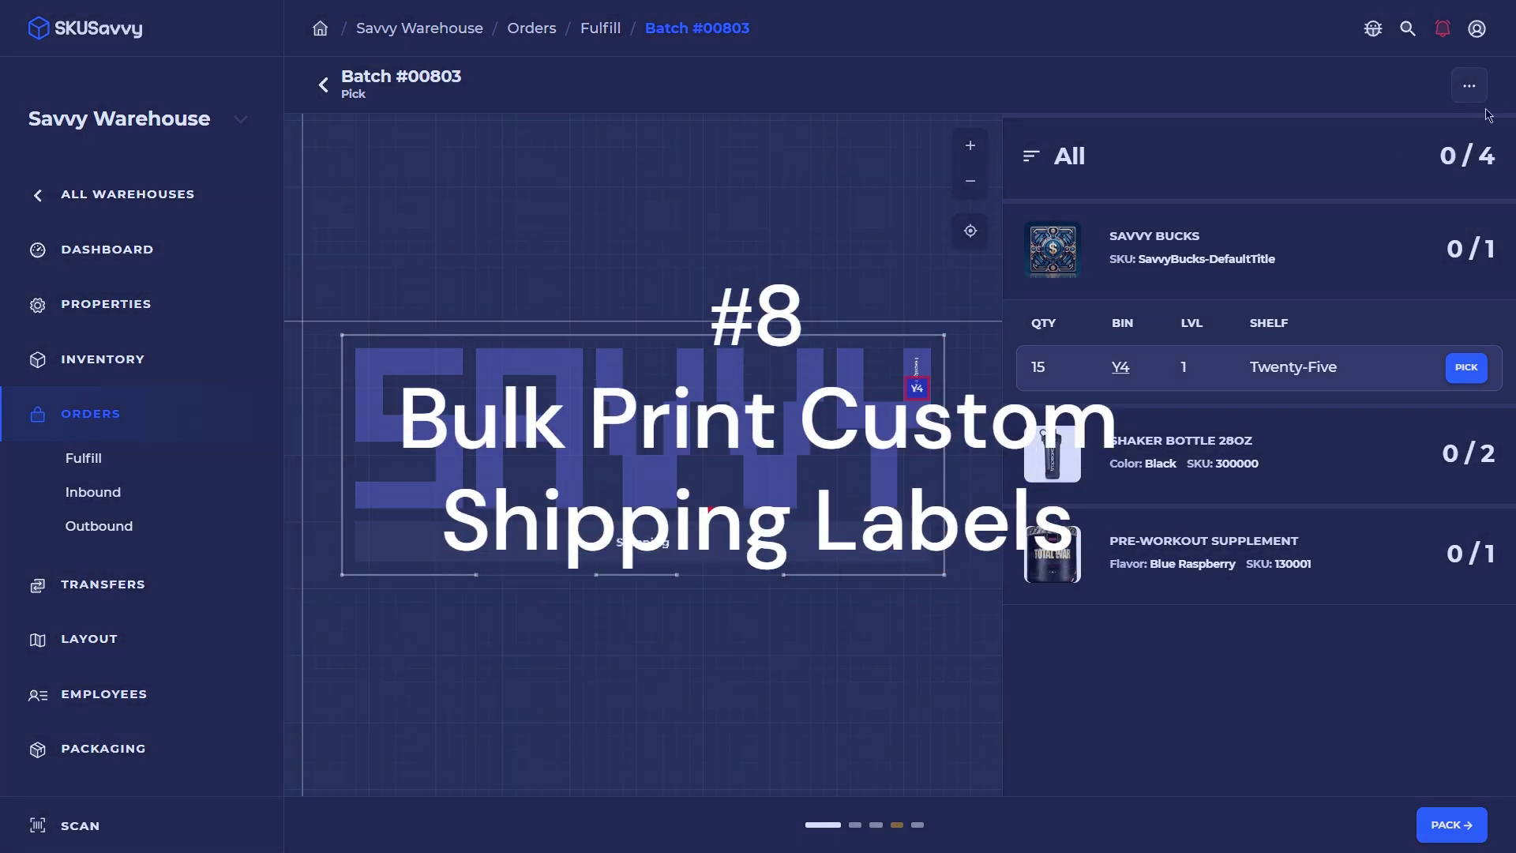
Enable Use Custom Labels for batch #00803, then return to the Savvy, Inc. company dashboard
left_click(1470, 85)
scroll(851, 429, "down", 5)
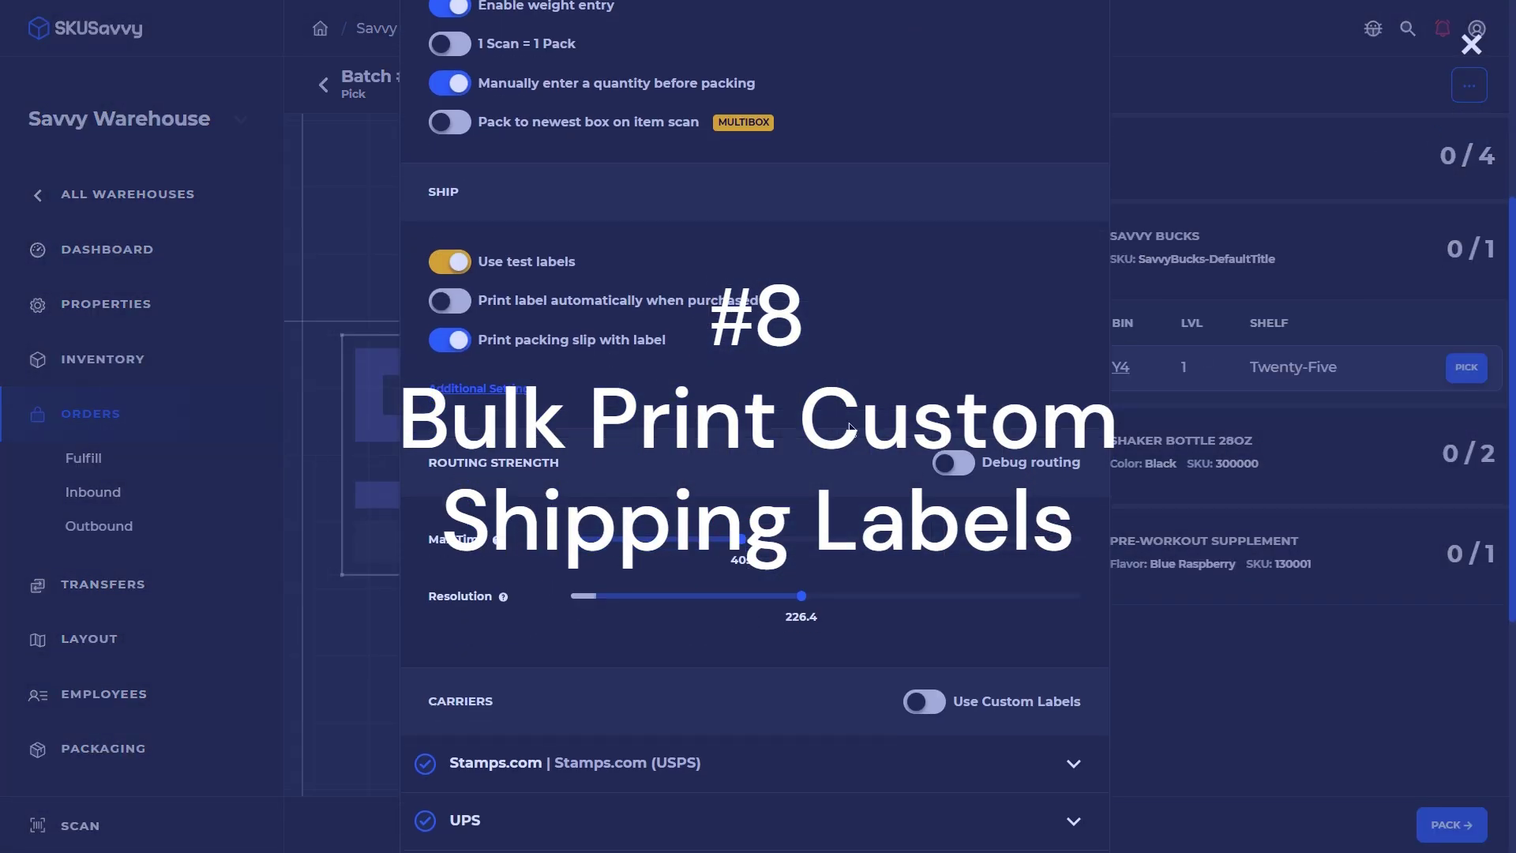
scroll(879, 478, "down", 3)
left_click(923, 504)
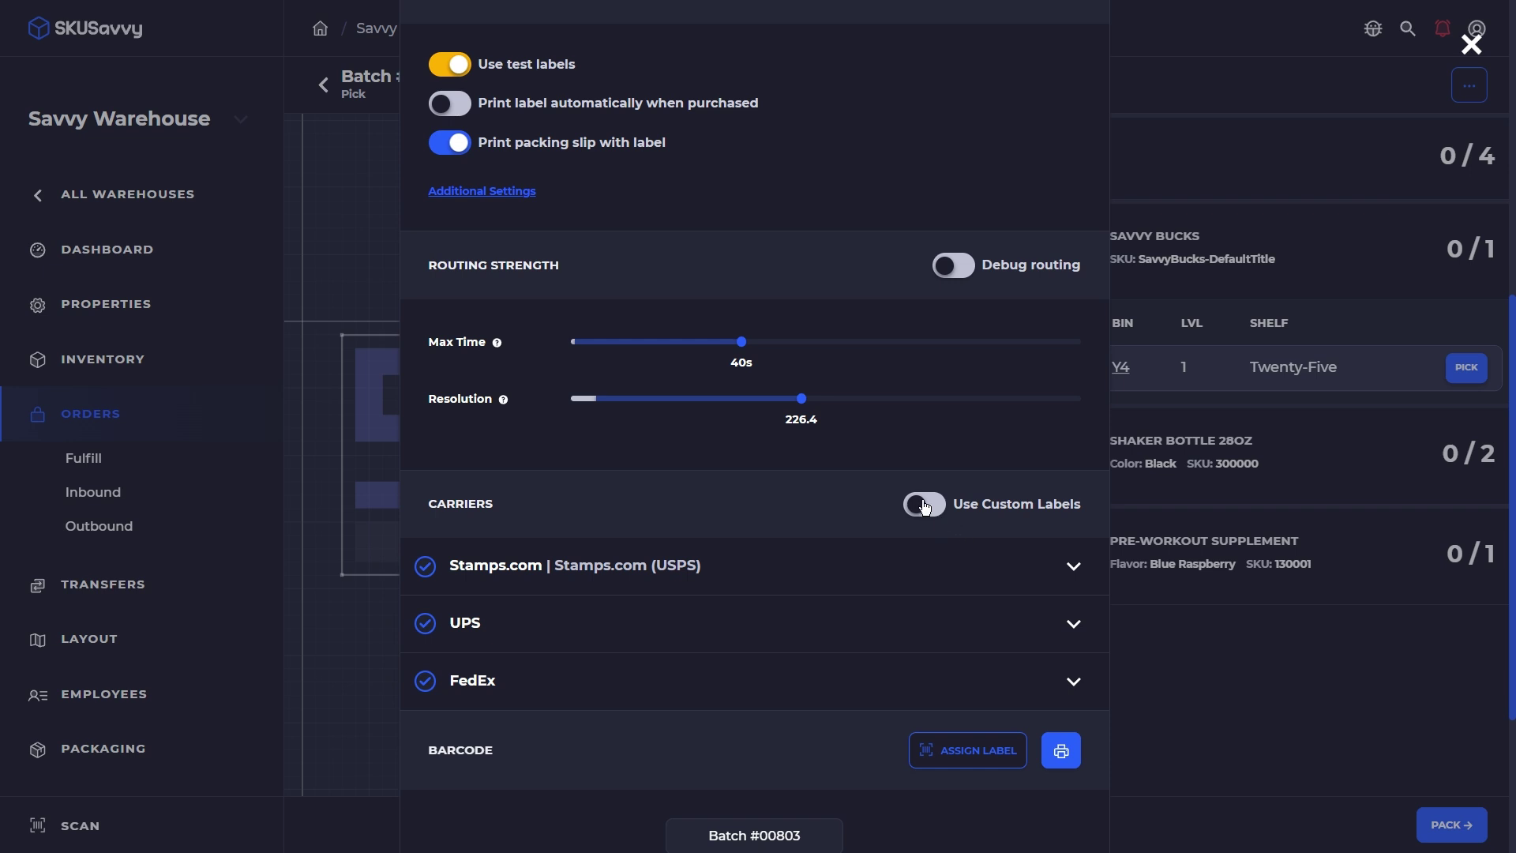
left_click(1237, 444)
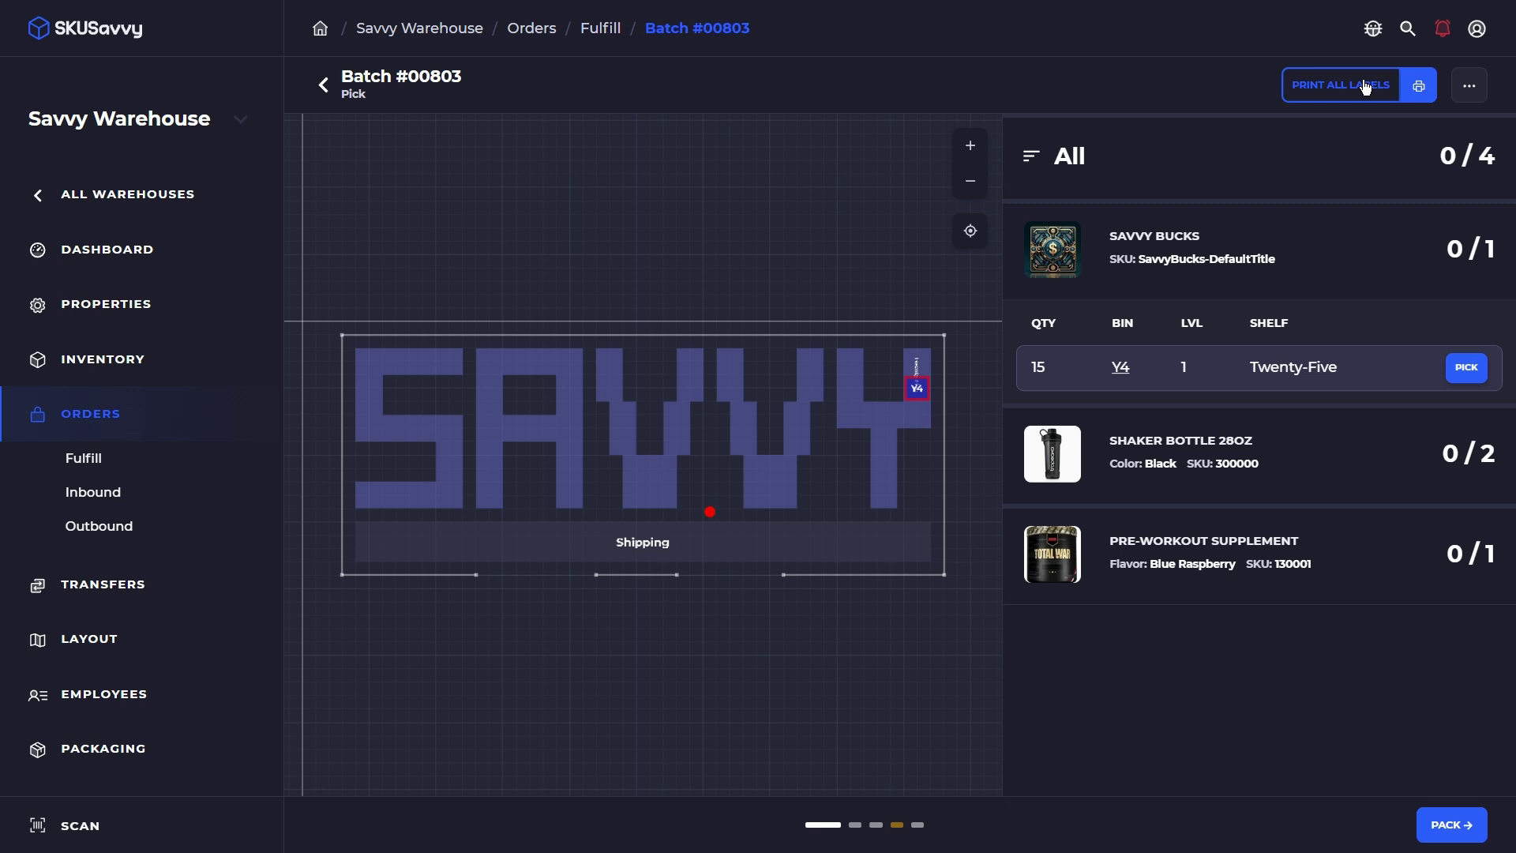
left_click(102, 194)
left_click(106, 194)
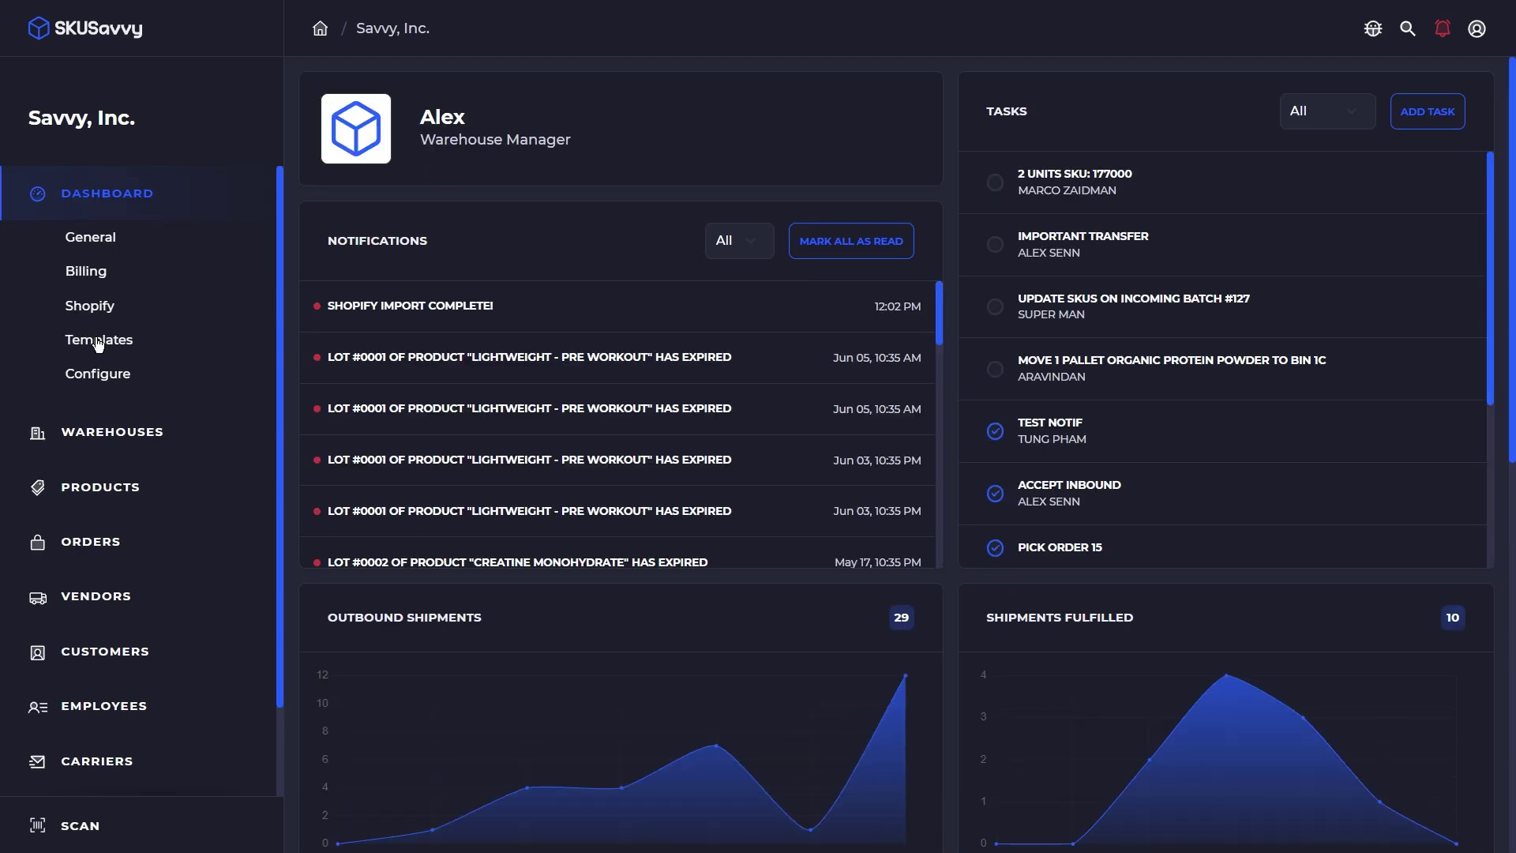
Browse the list of Custom Templates for labels
left_click(98, 340)
scroll(782, 710, "down", 1)
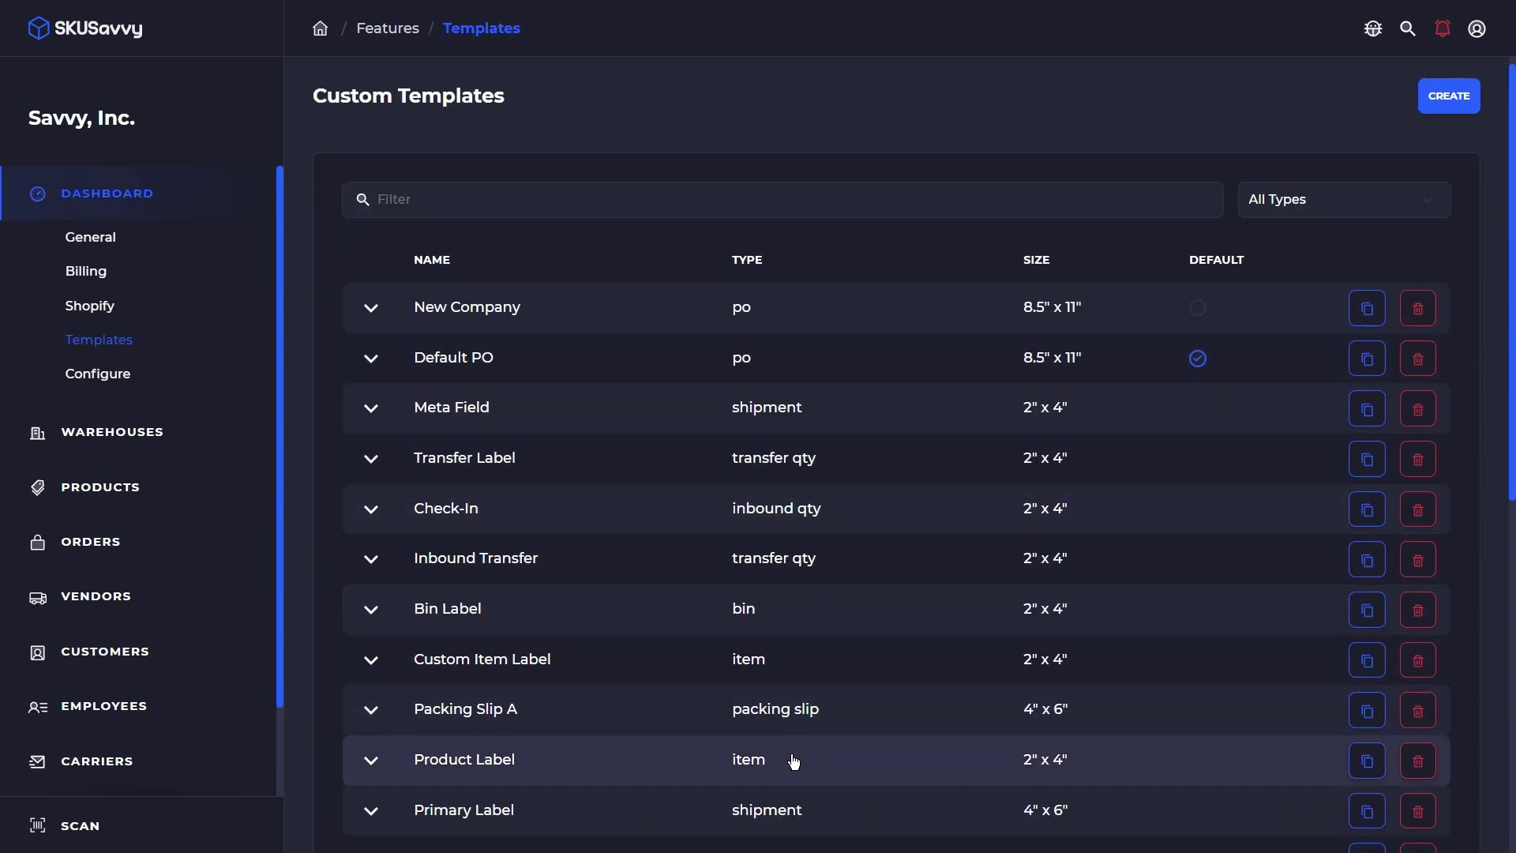
scroll(793, 760, "down", 1)
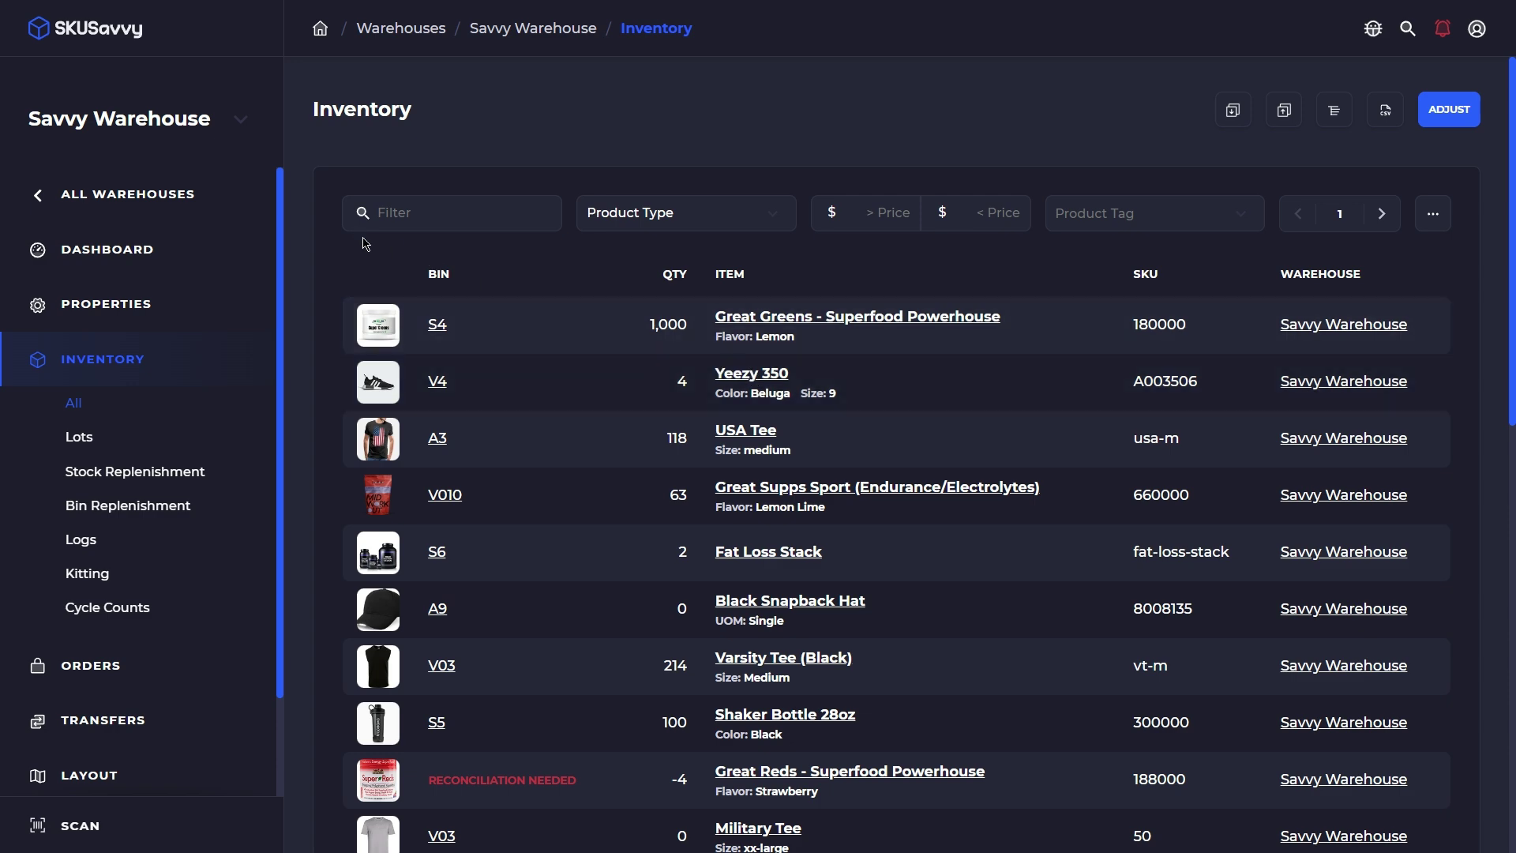
Sort inventory by bin descending, preview the product-grouped view, then start bulk allocation
left_click(437, 273)
left_click(446, 278)
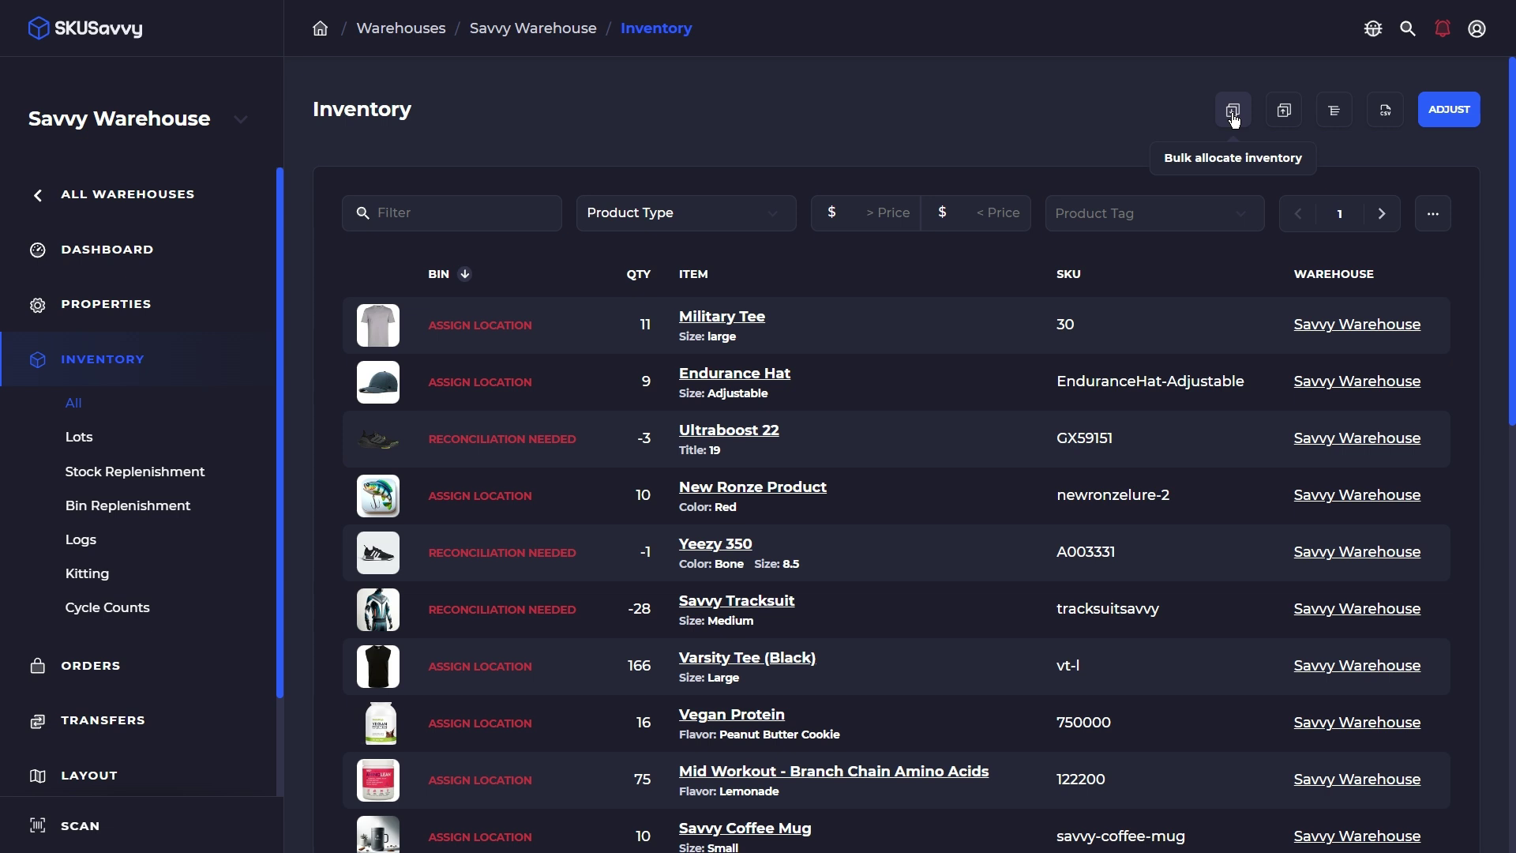
left_click(1333, 115)
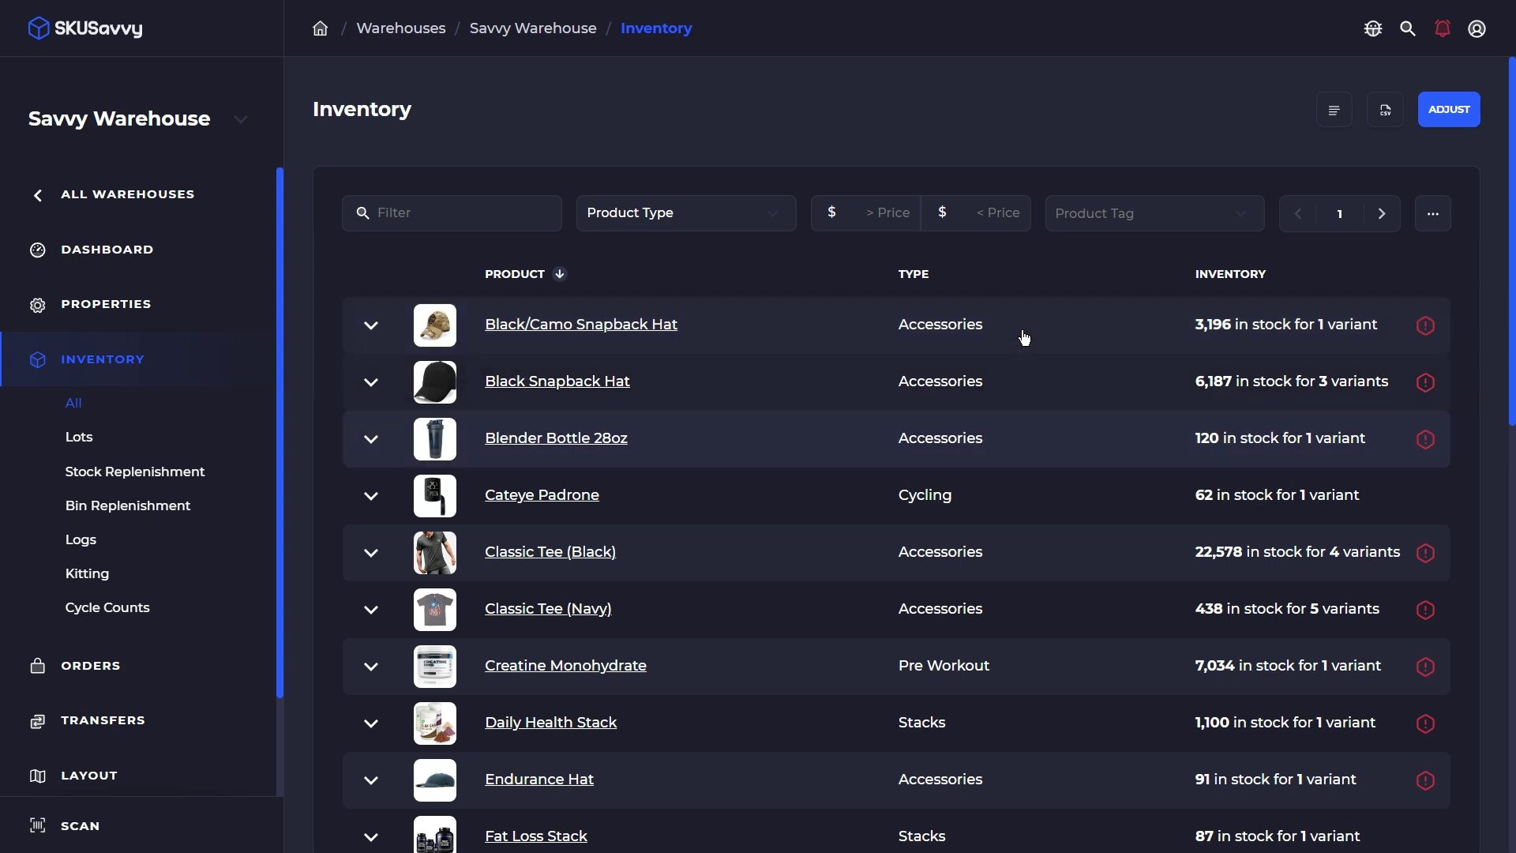
left_click(1349, 335)
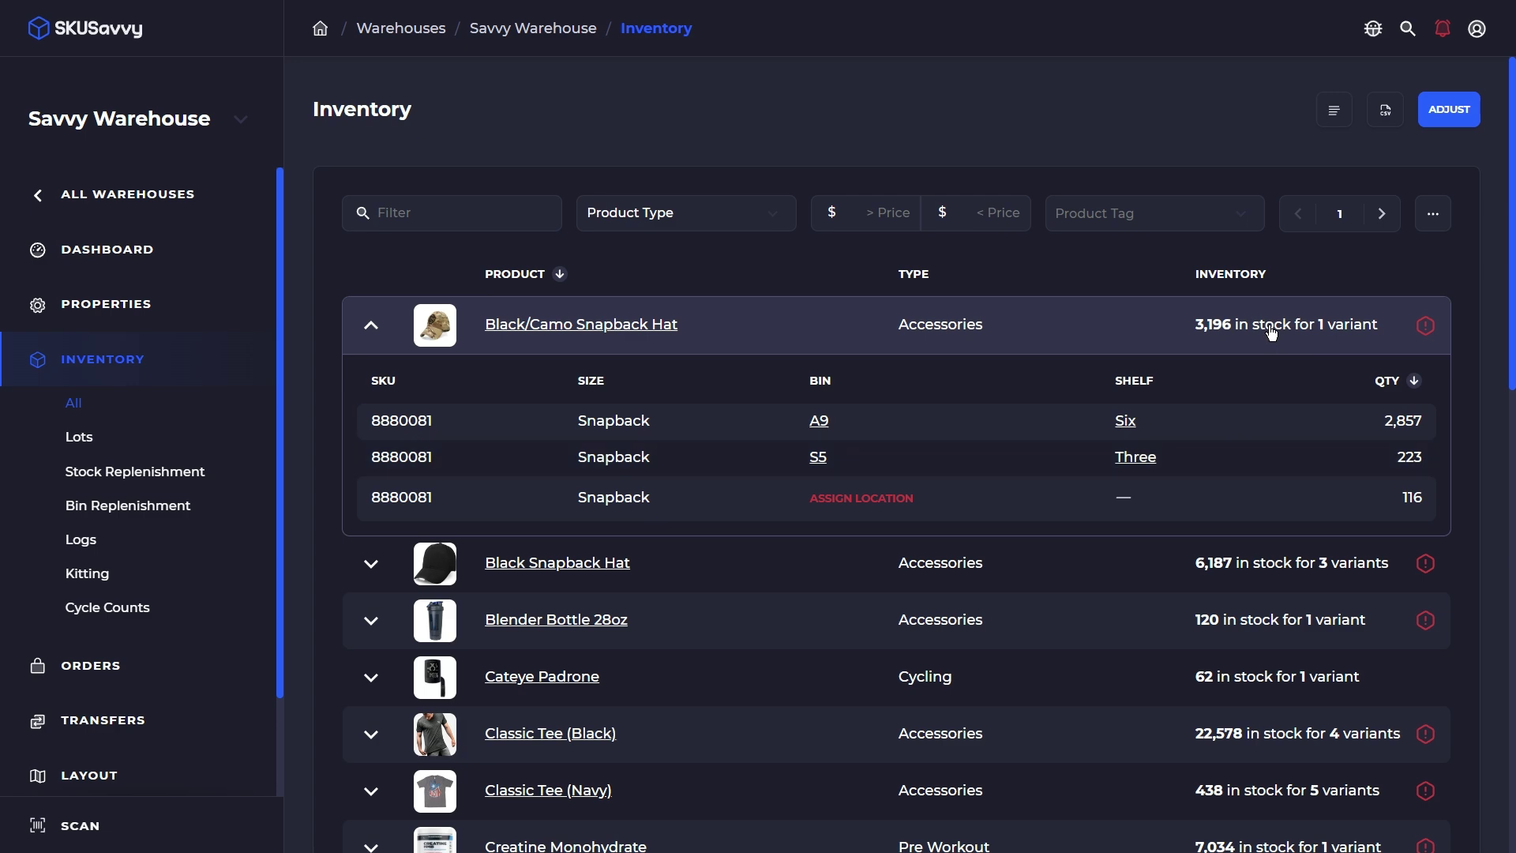
left_click(1343, 115)
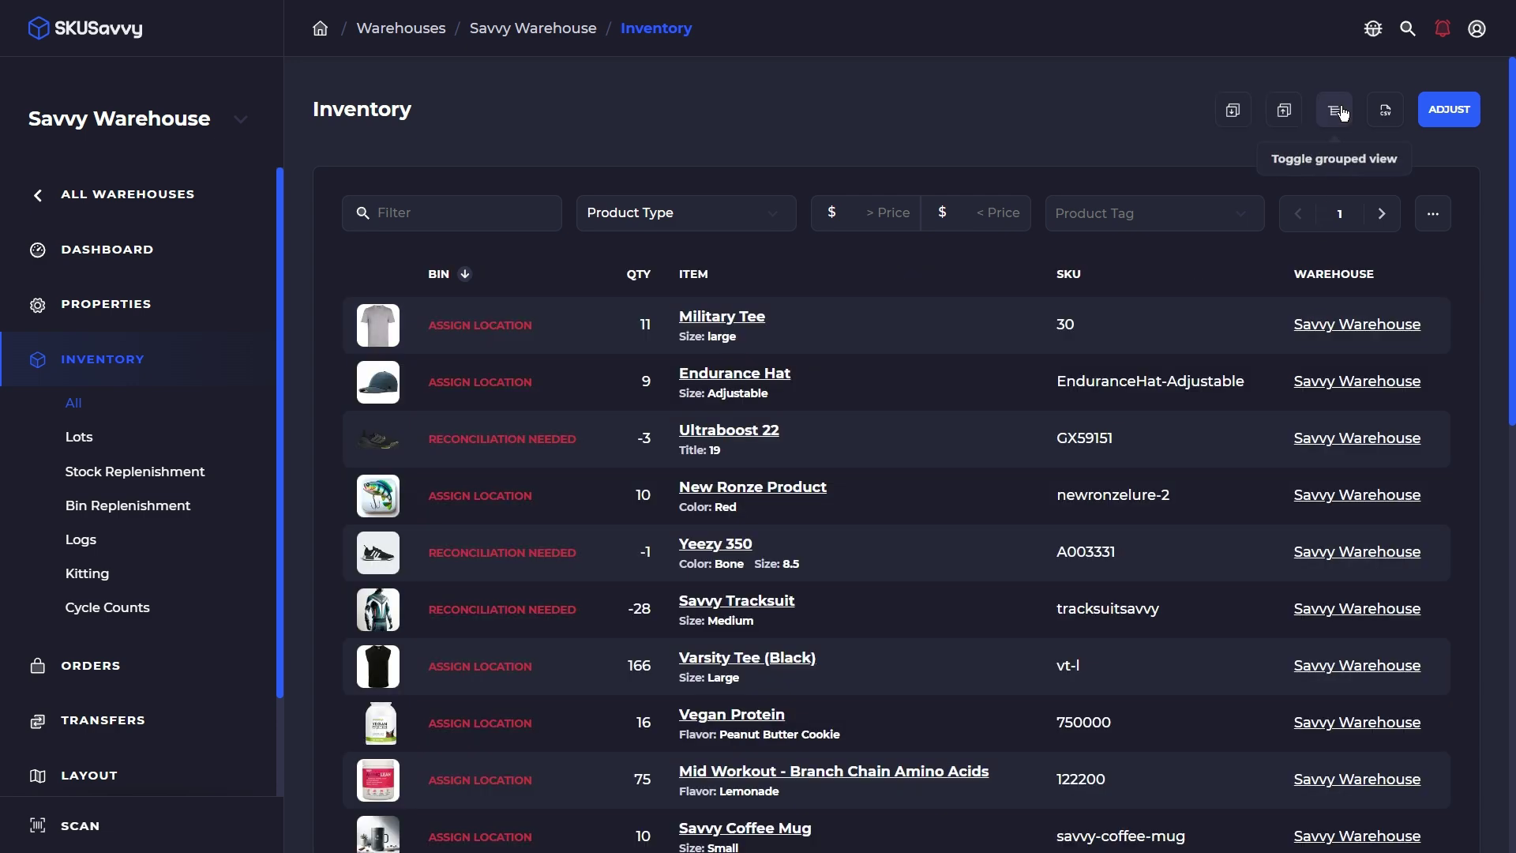
left_click(1231, 111)
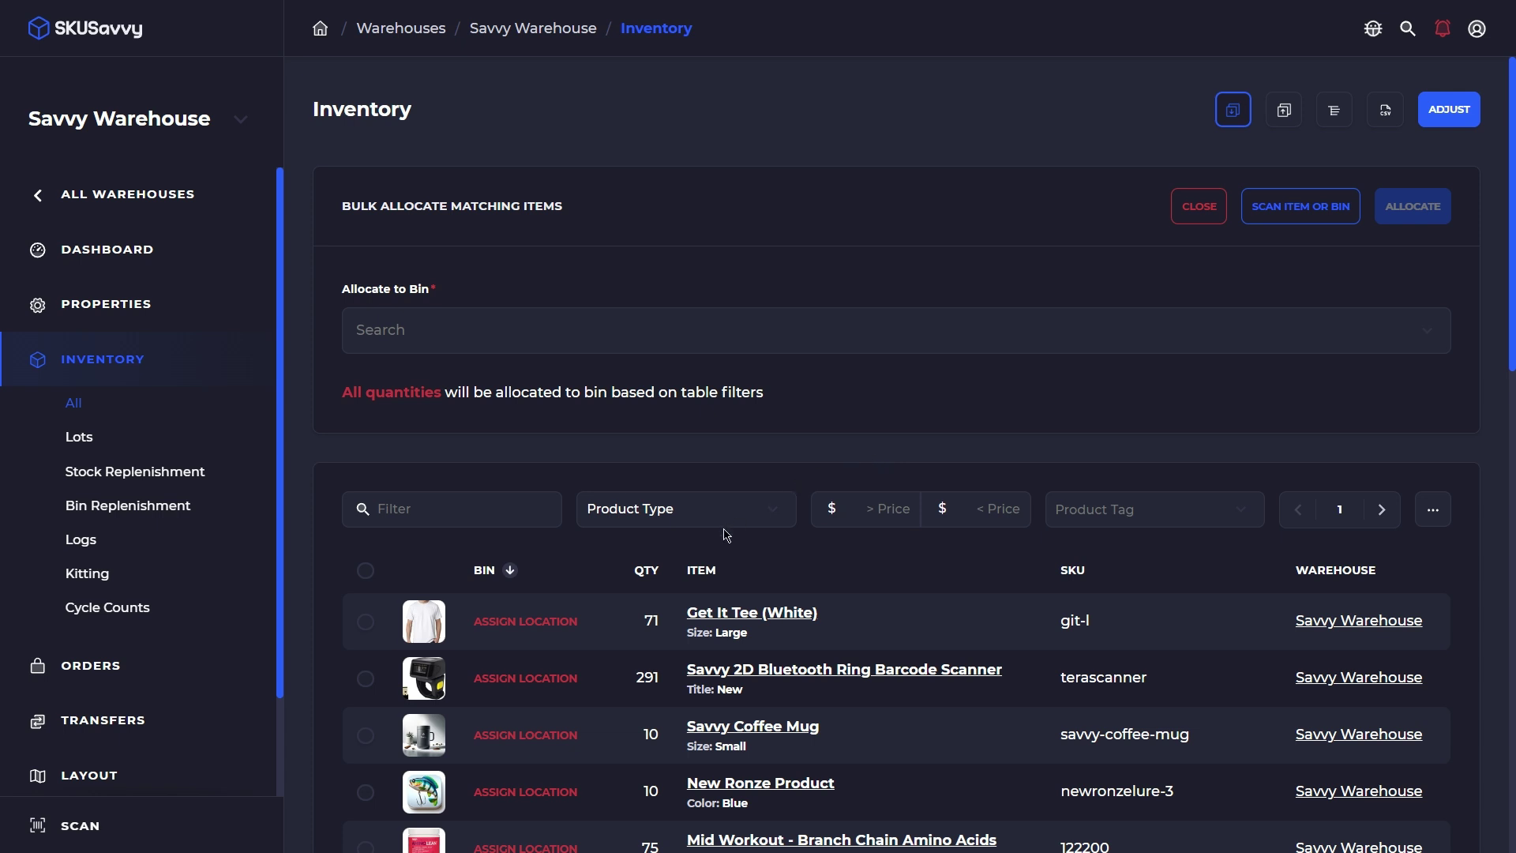
Filter by 'new', select all three New Ronze Product rows, and target bin V4 | Fifteen / Level: 1
scroll(728, 535, "down", 3)
left_click(443, 305)
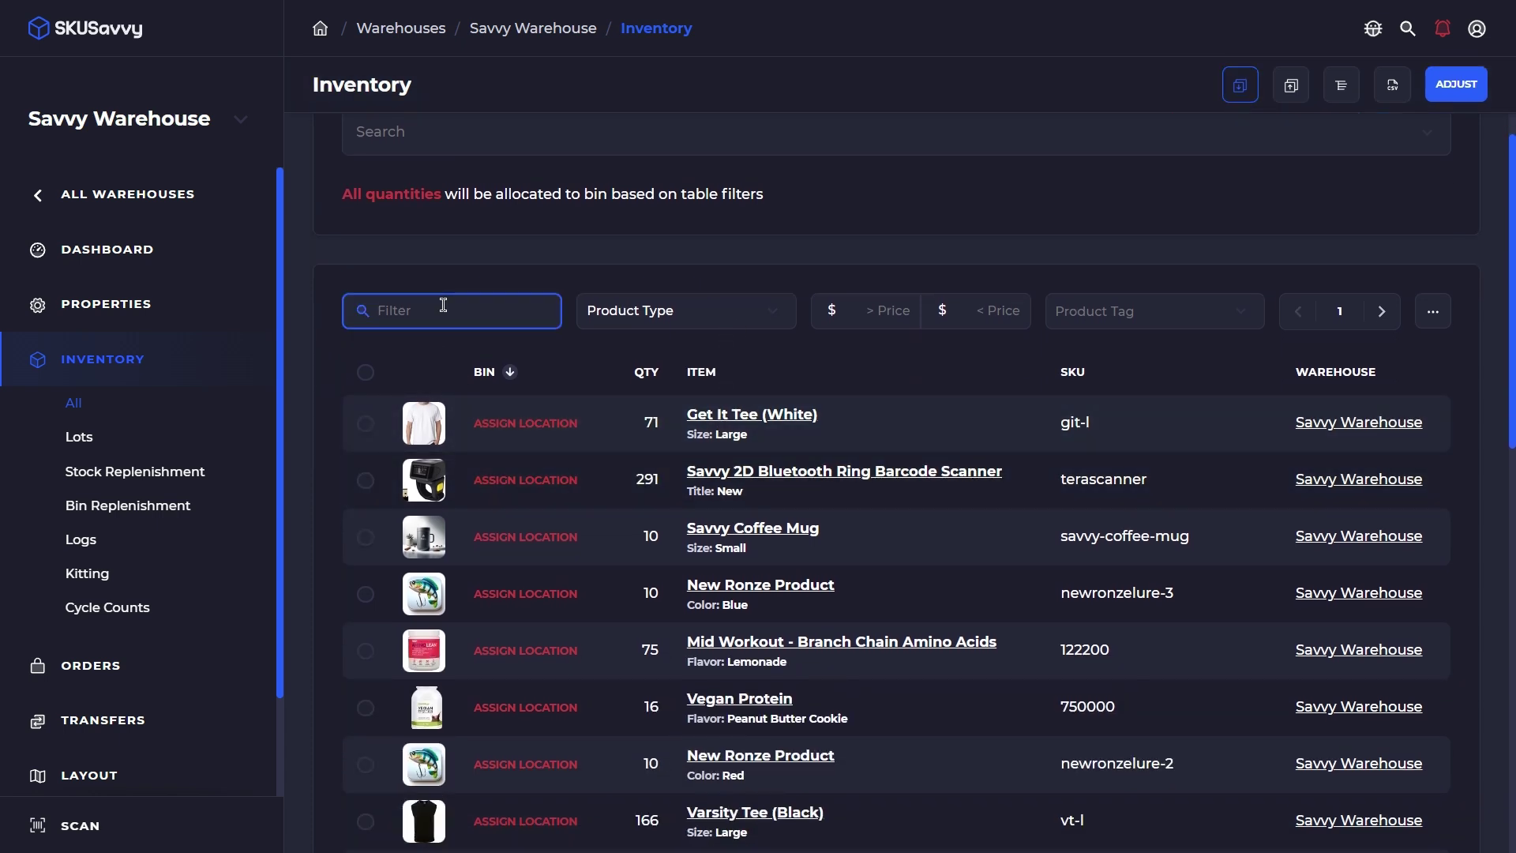
type("new")
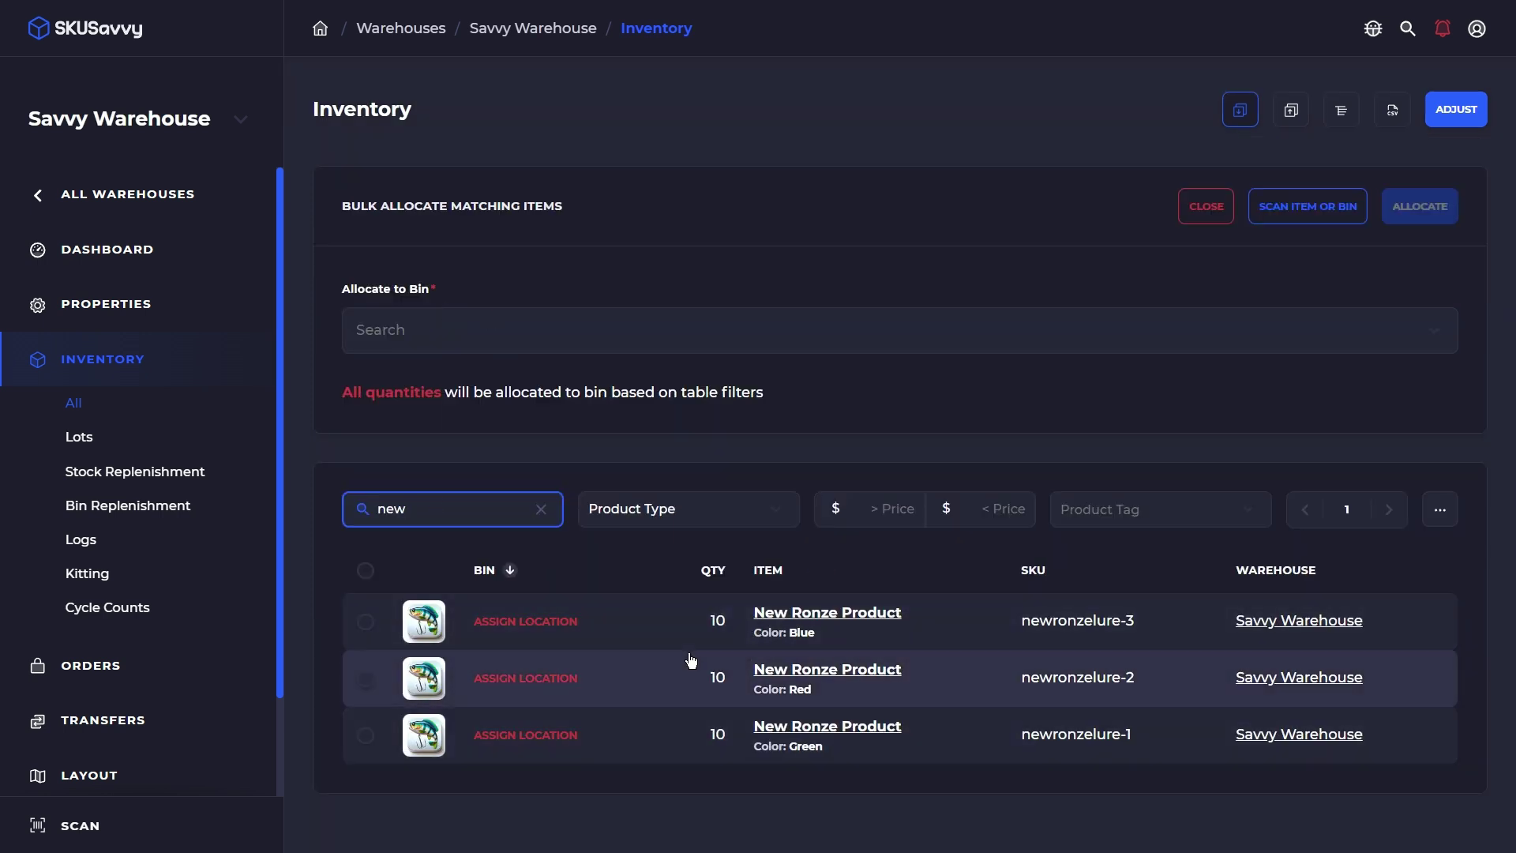
left_click(365, 570)
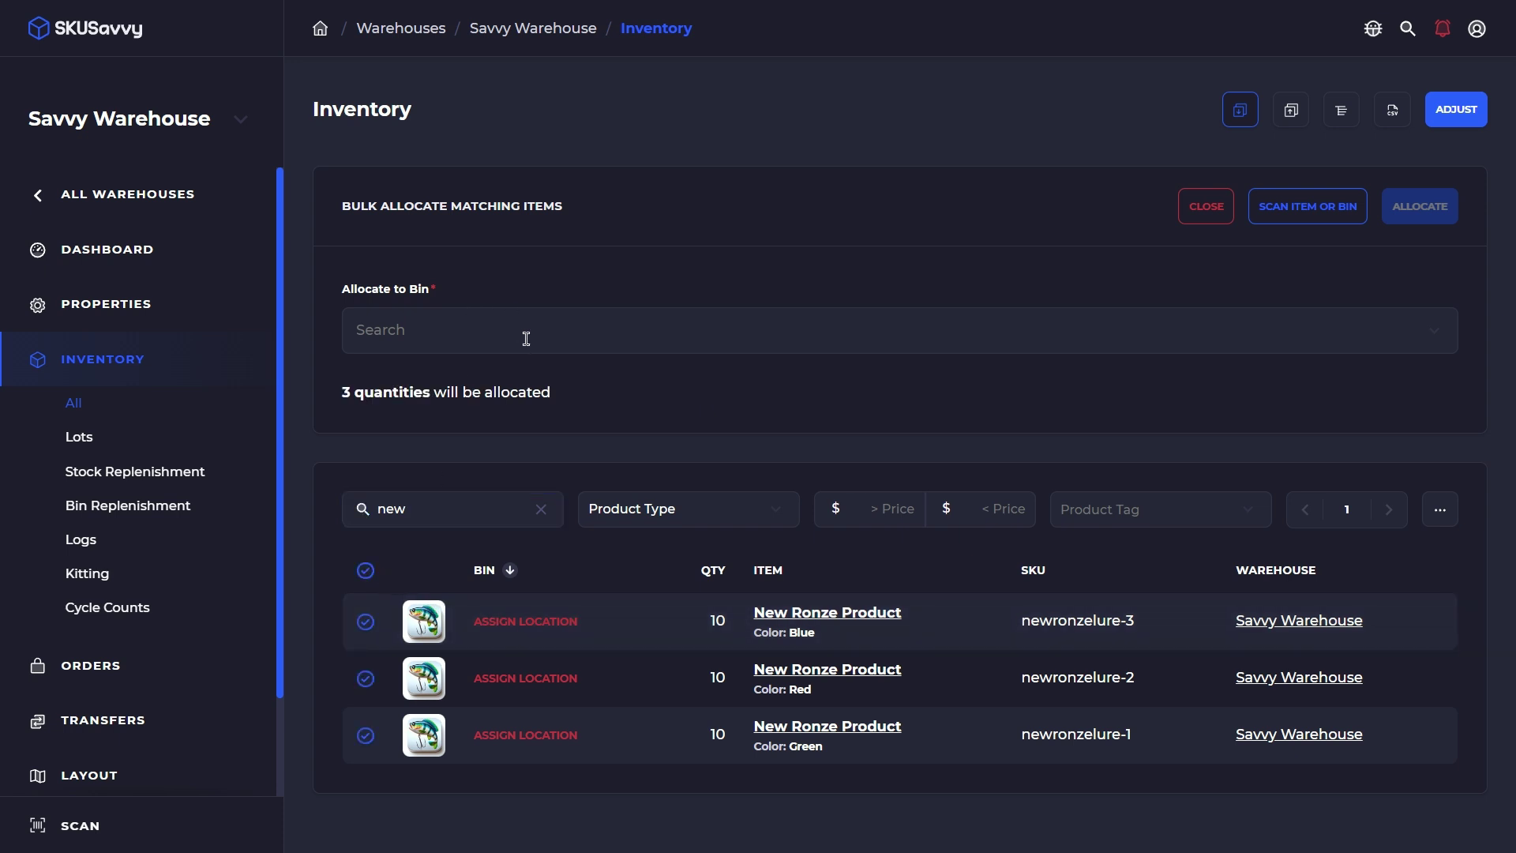
left_click(720, 348)
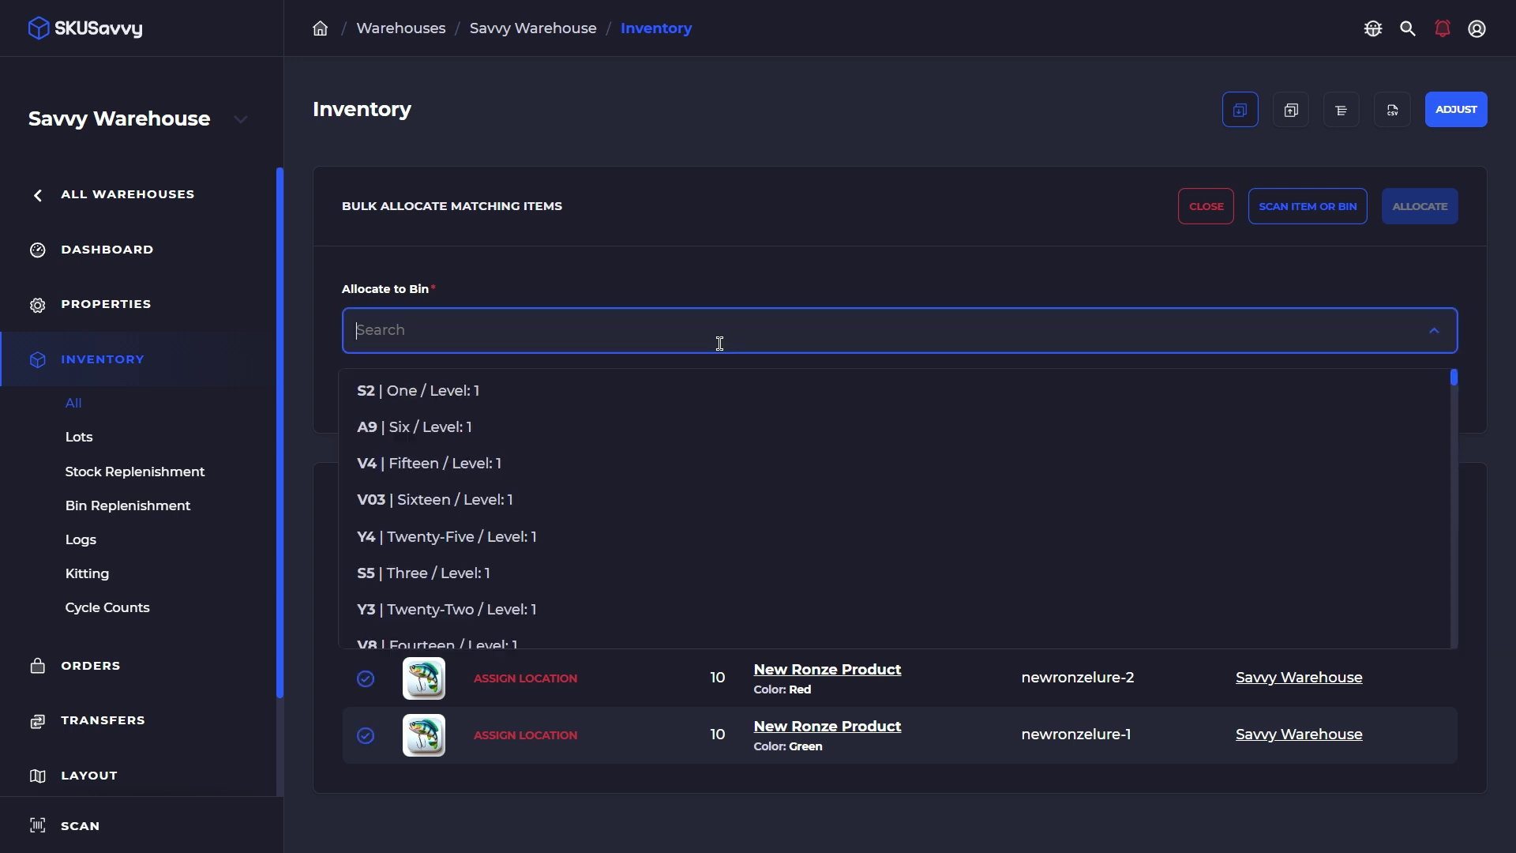
left_click(644, 456)
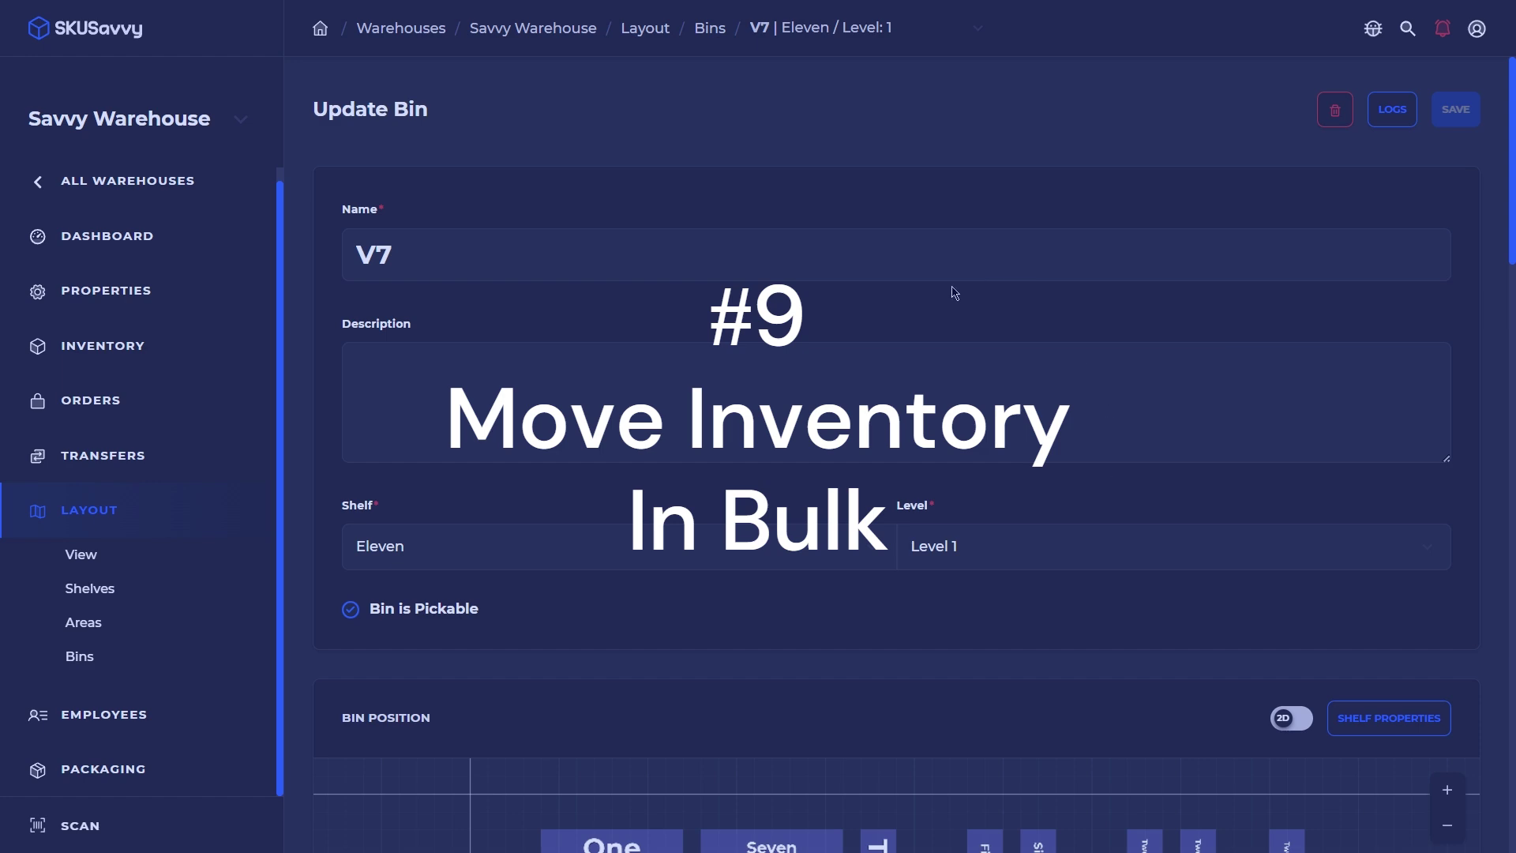
Mark every item in bin V7's inventory table for transfer
scroll(1030, 482, "down", 5)
scroll(1030, 481, "down", 15)
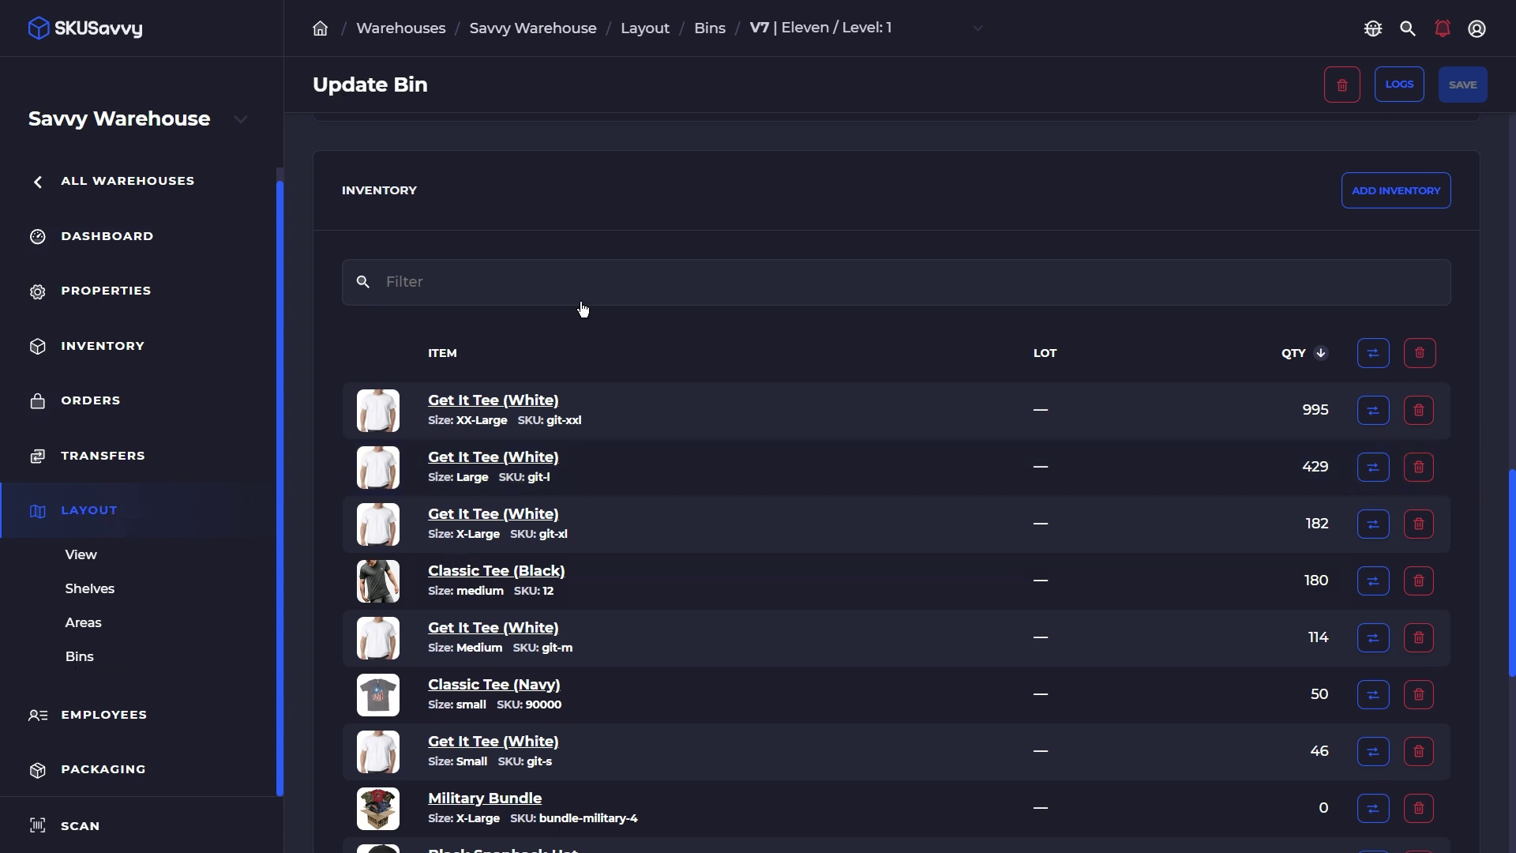
scroll(913, 444, "down", 3)
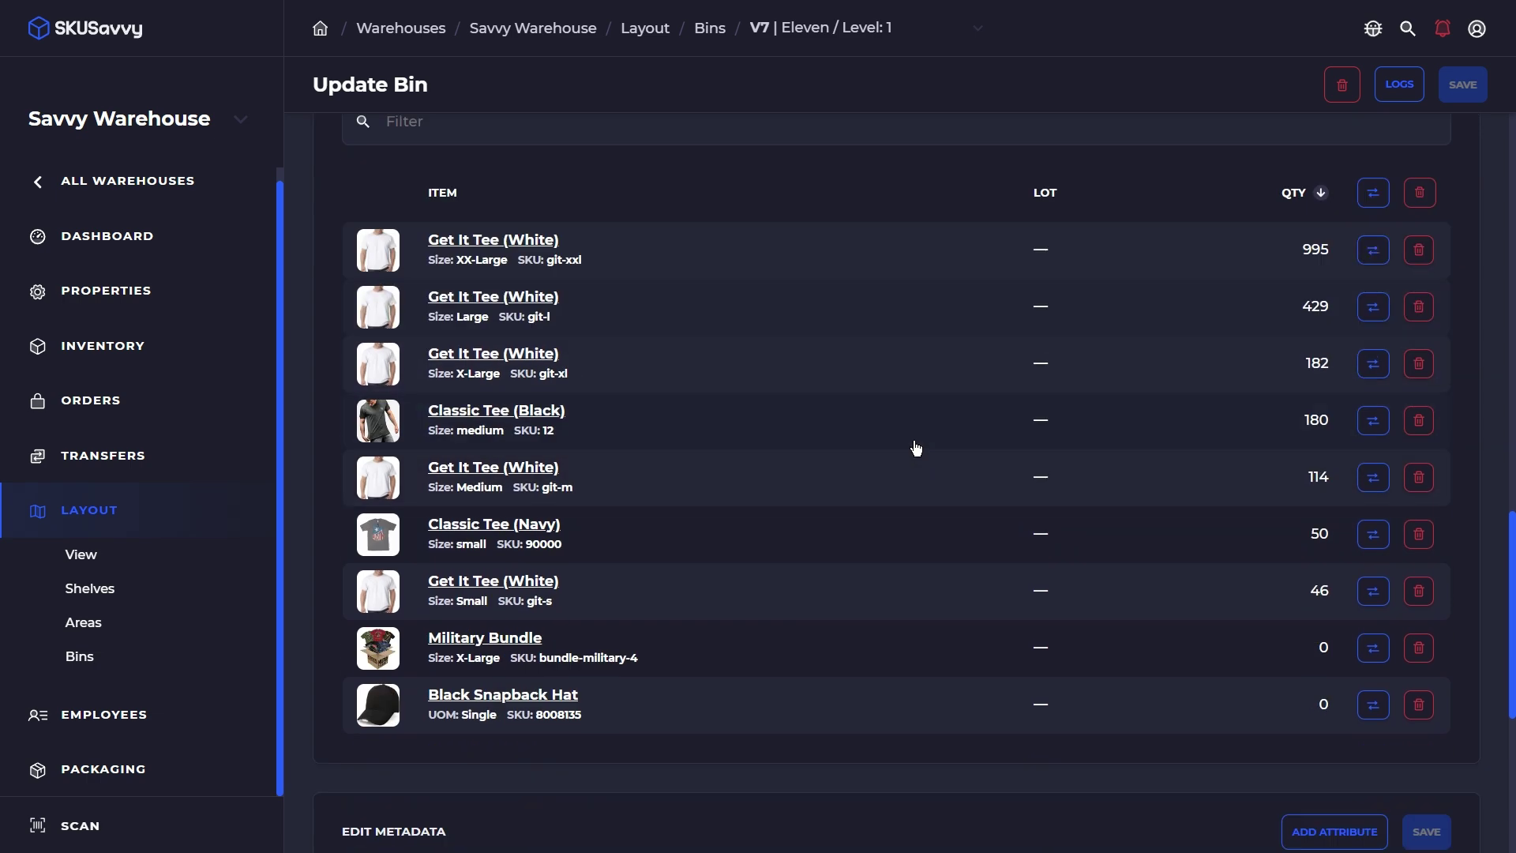
scroll(1059, 494, "up", 3)
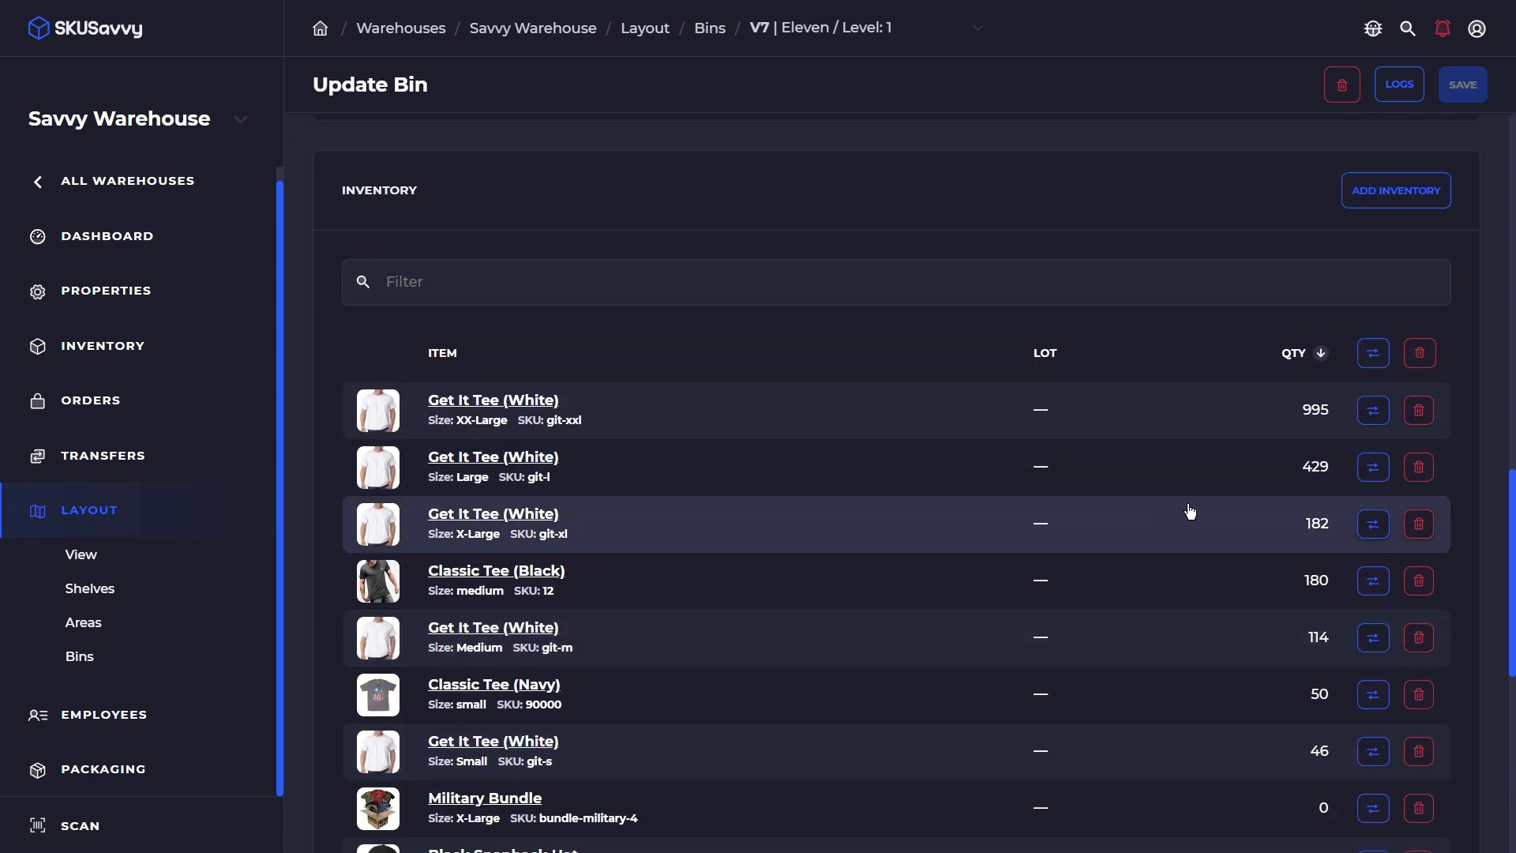
left_click(1374, 359)
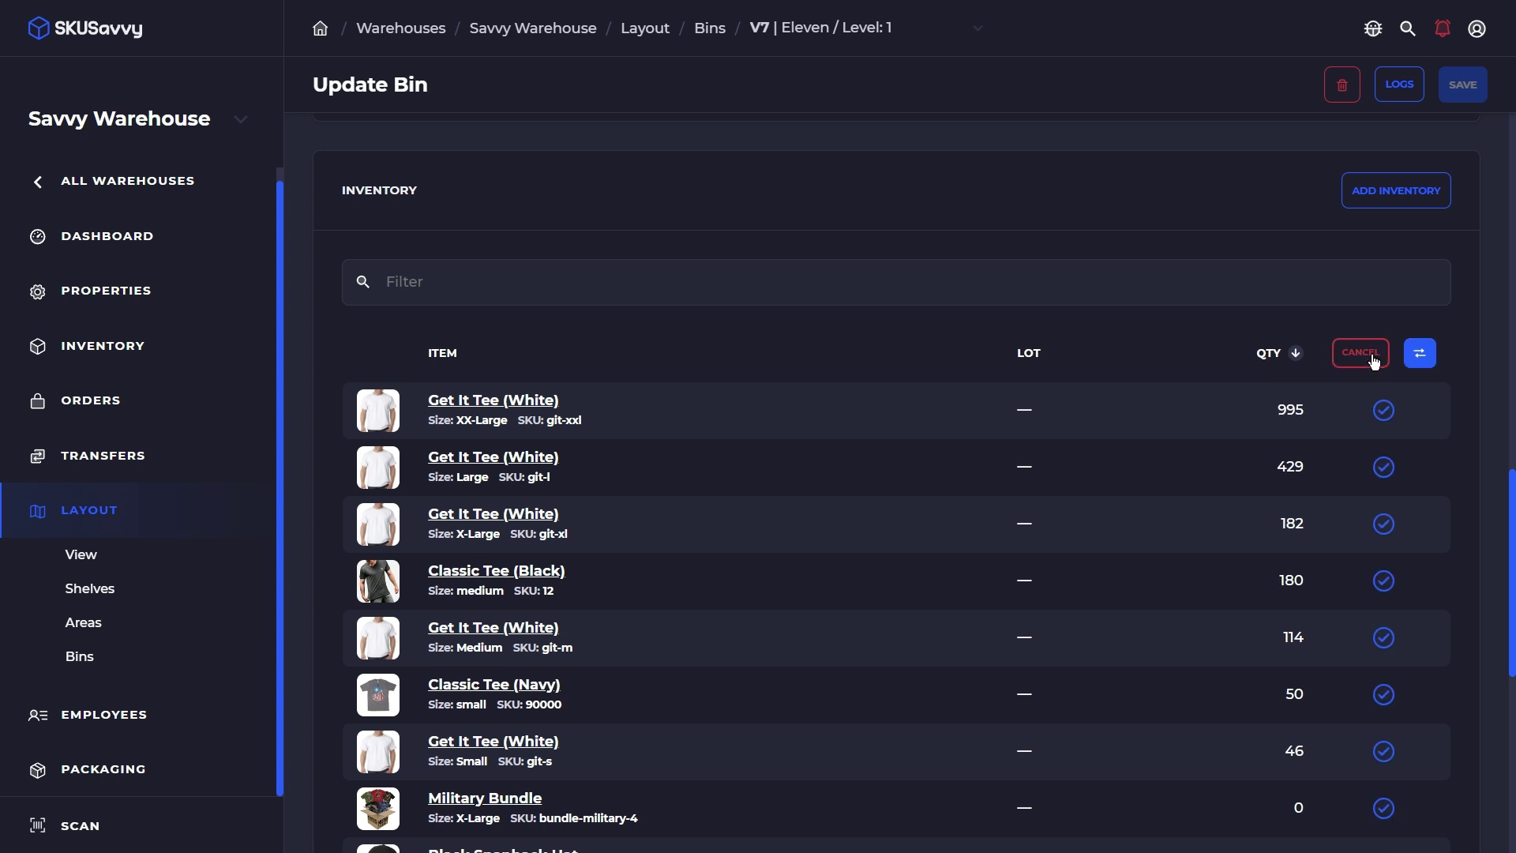
Exclude the X-Large and Medium Get It Tees and black Classic Tee, then start the transfer
scroll(1387, 424, "down", 3)
left_click(1384, 377)
left_click(1384, 326)
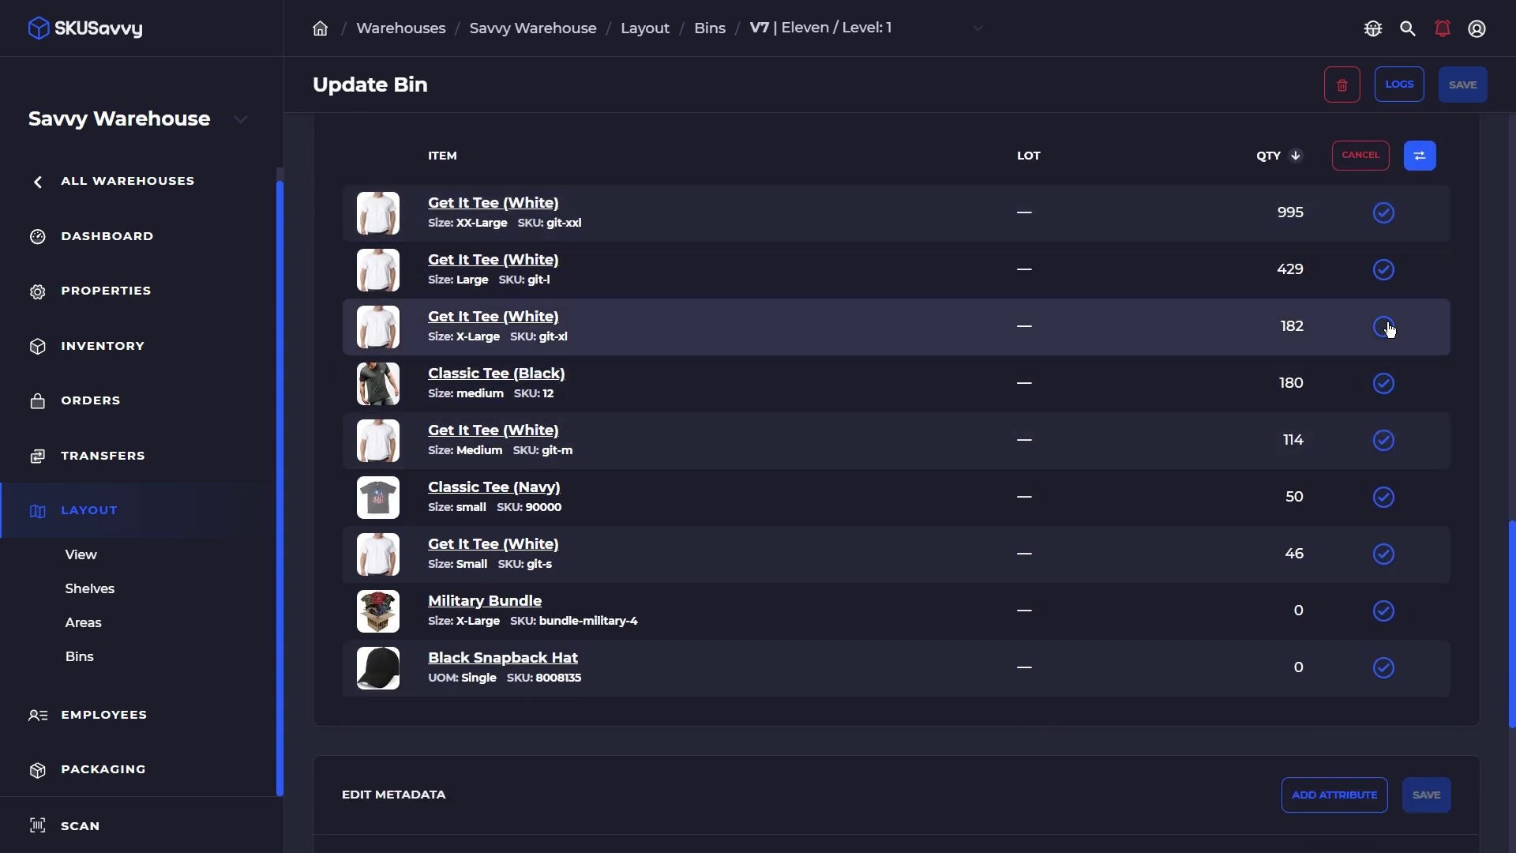
left_click(1384, 440)
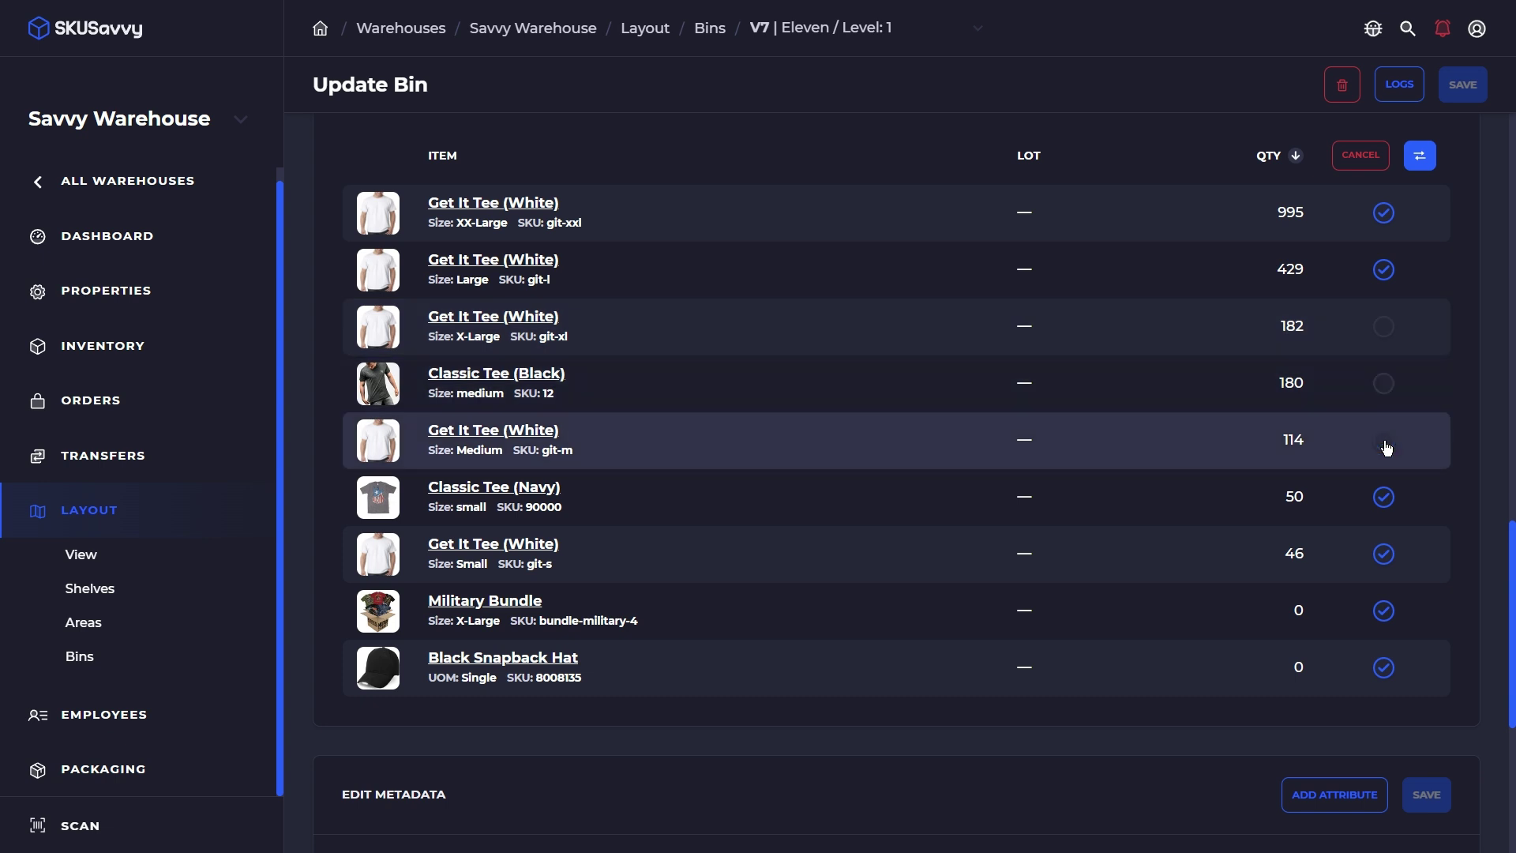
left_click(1425, 161)
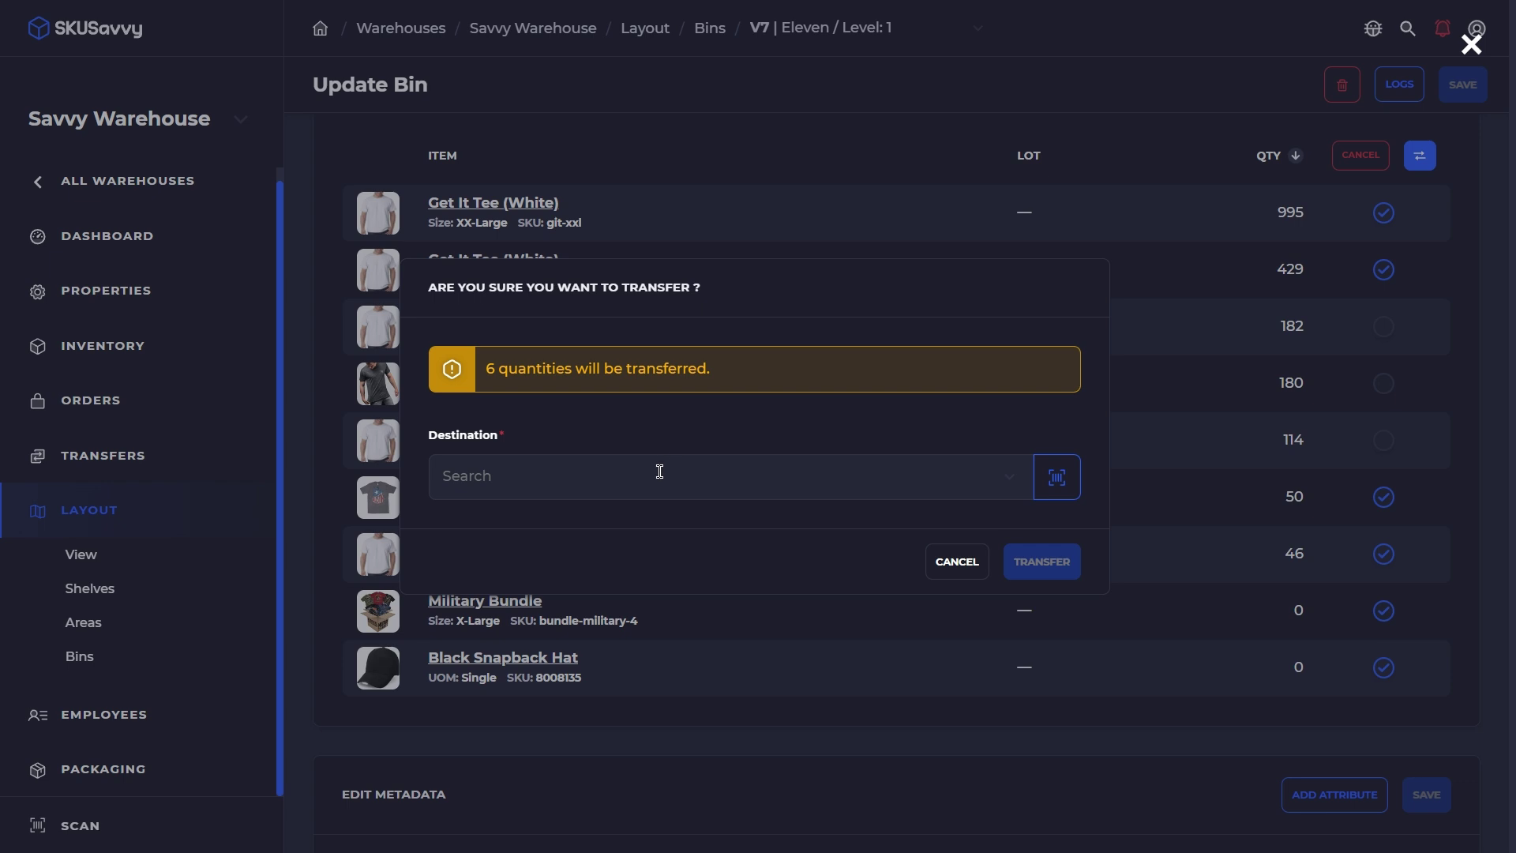
Browse the destination bin list and dismiss it without choosing a bin
left_click(1015, 481)
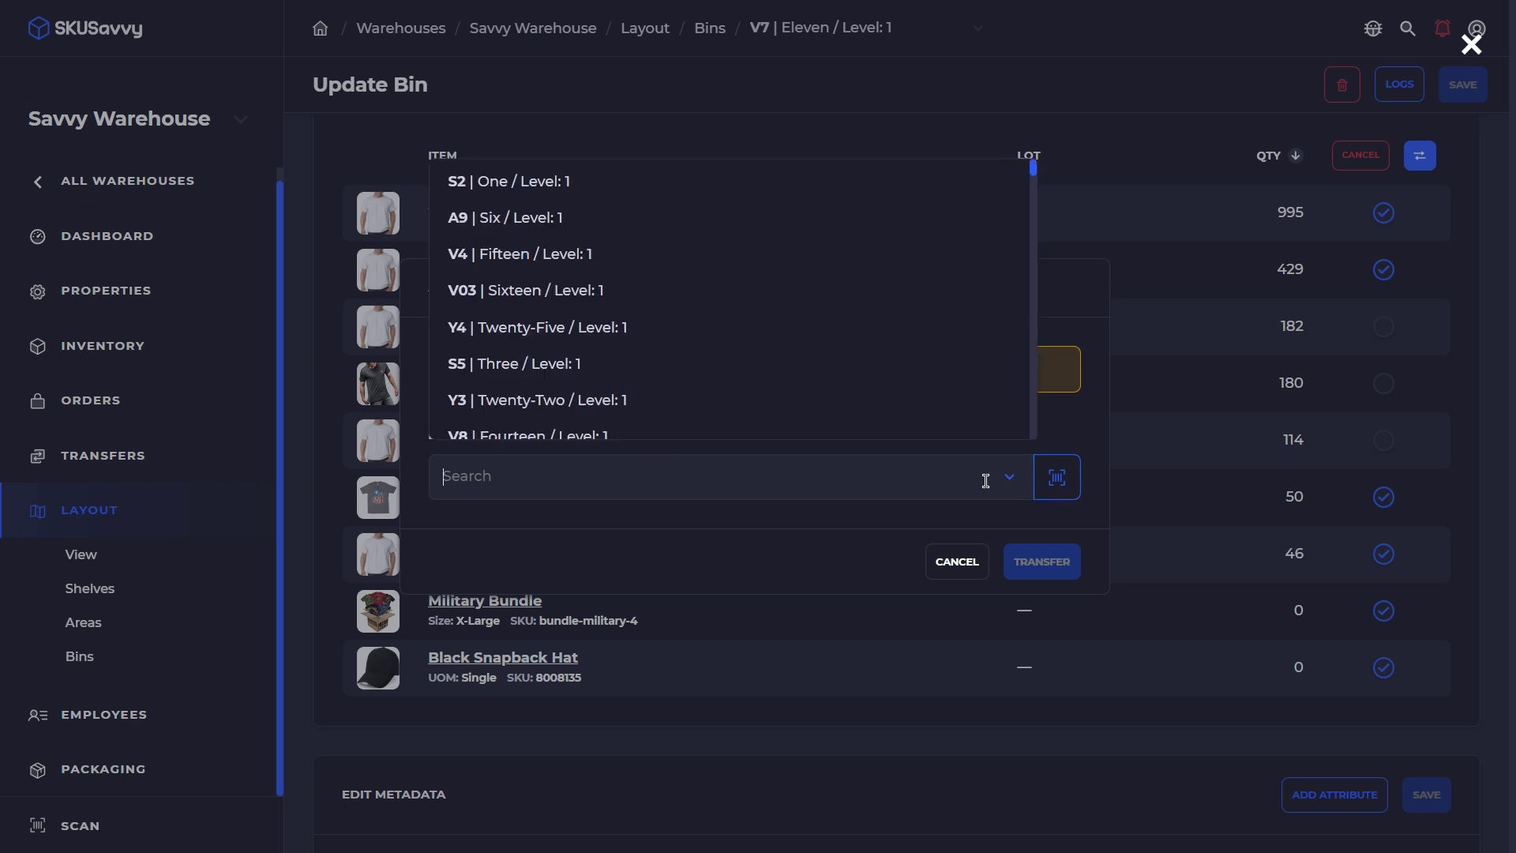
left_click(812, 521)
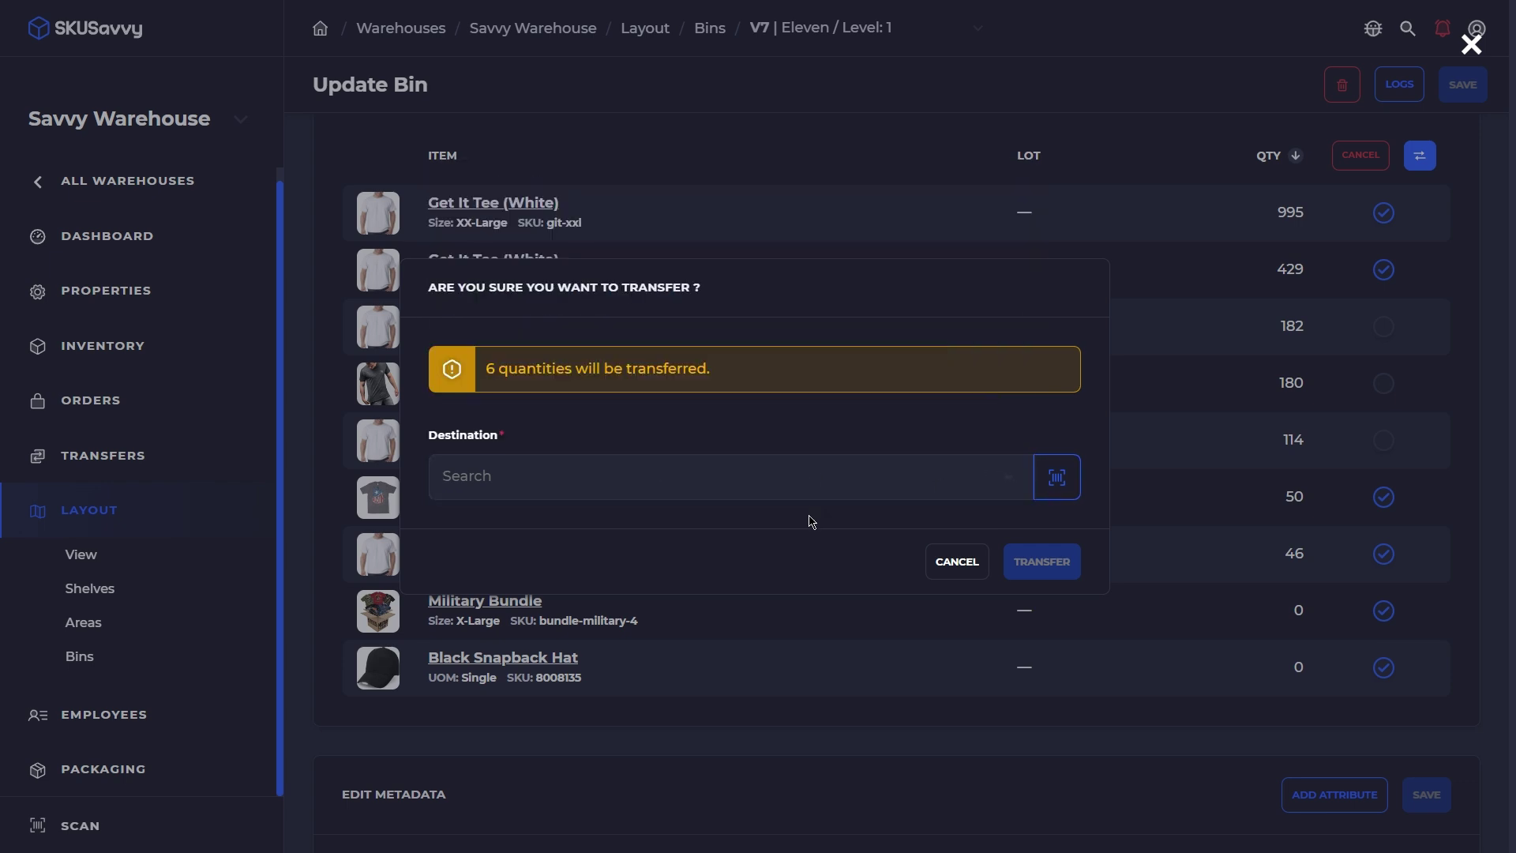